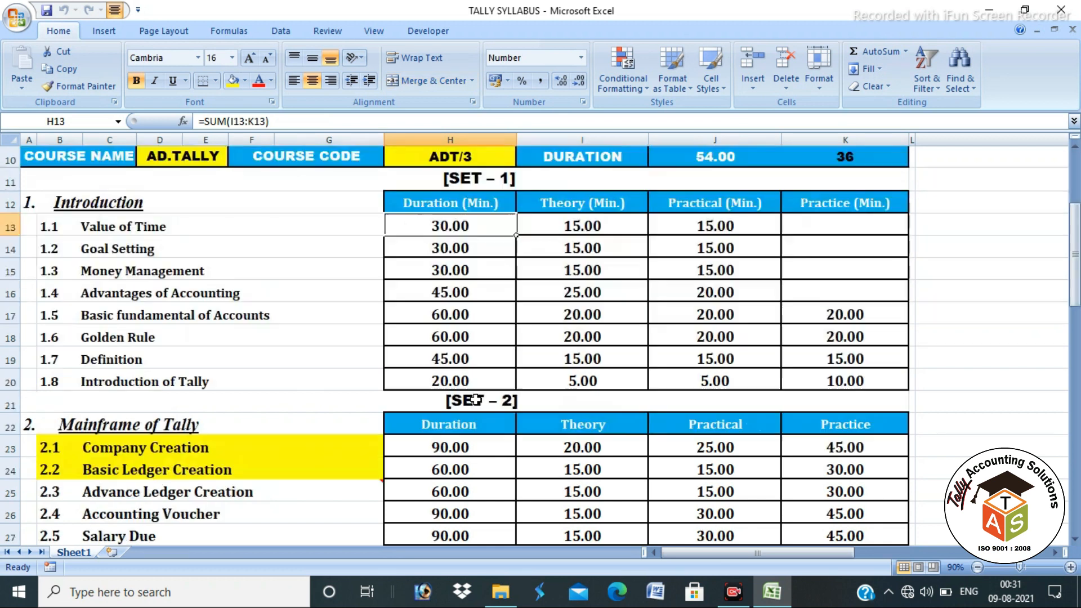
Step: Fill topics 1.4 Advantages of Accounting and 1.5 Basic fundamental of Accounts yellow
scroll(476, 397, "up", 3)
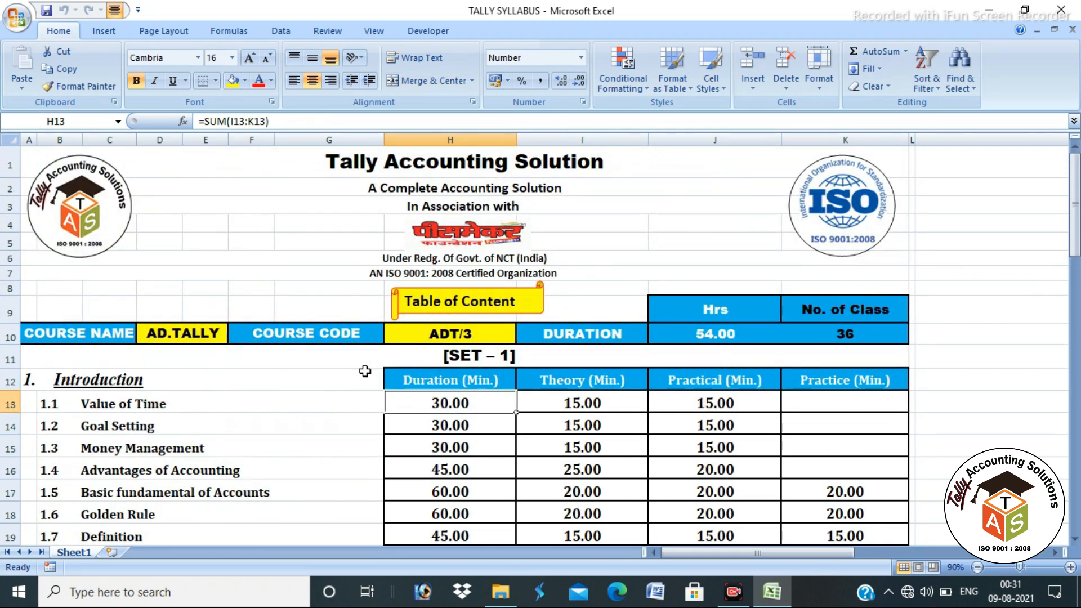
scroll(361, 372, "down", 3)
left_click_drag(304, 287, 289, 317)
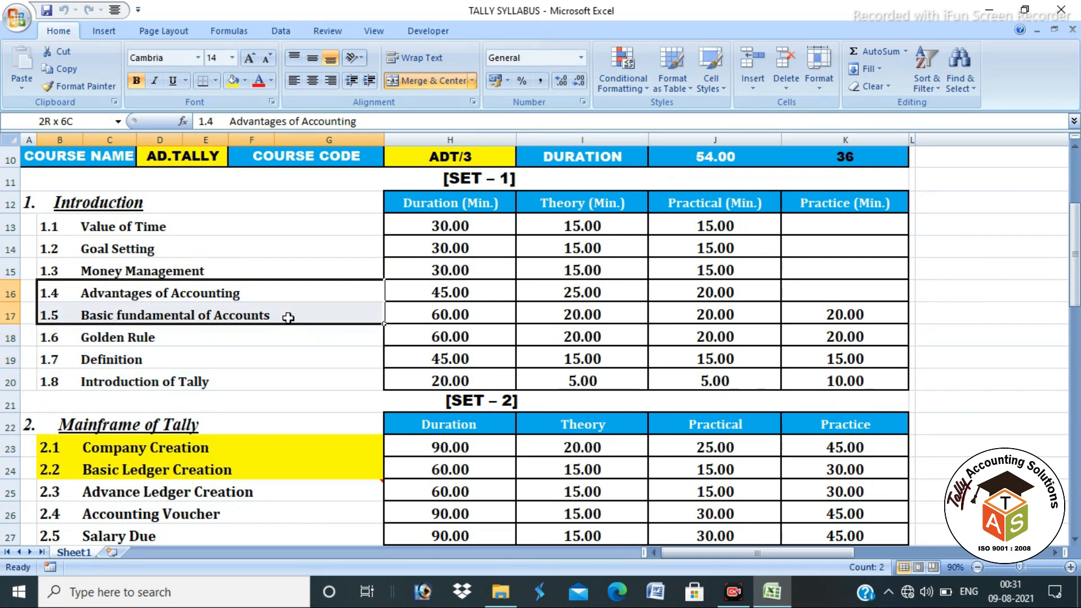
left_click(233, 81)
Step: Step through topics 1.6 Golden Rule, 2.1, 2.2 and 2.3 Advance Ledger Creation in SET–2
left_click(185, 328)
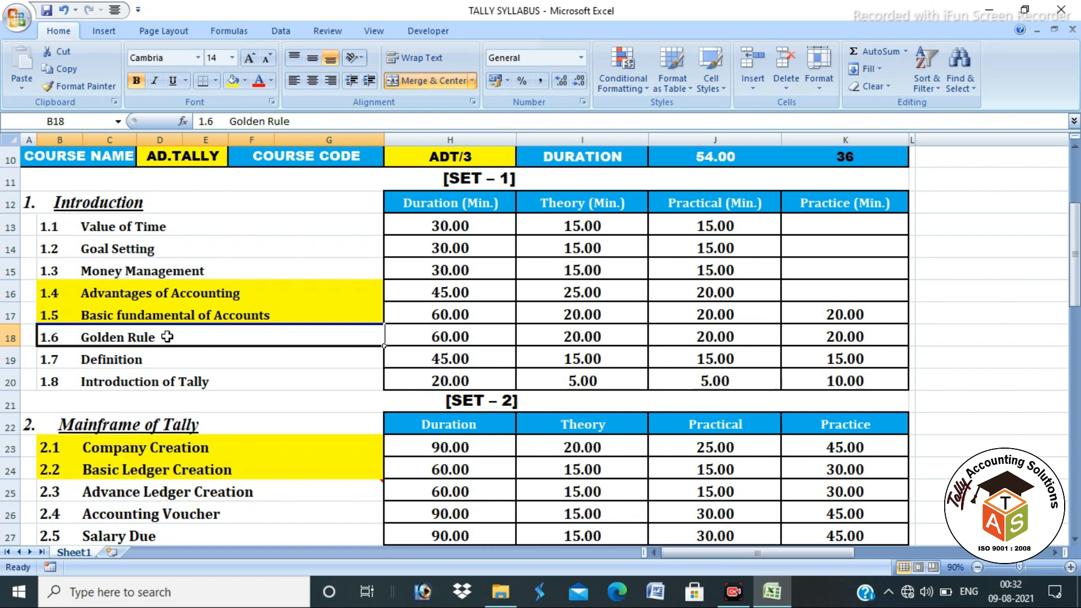
scroll(280, 377, "down", 3)
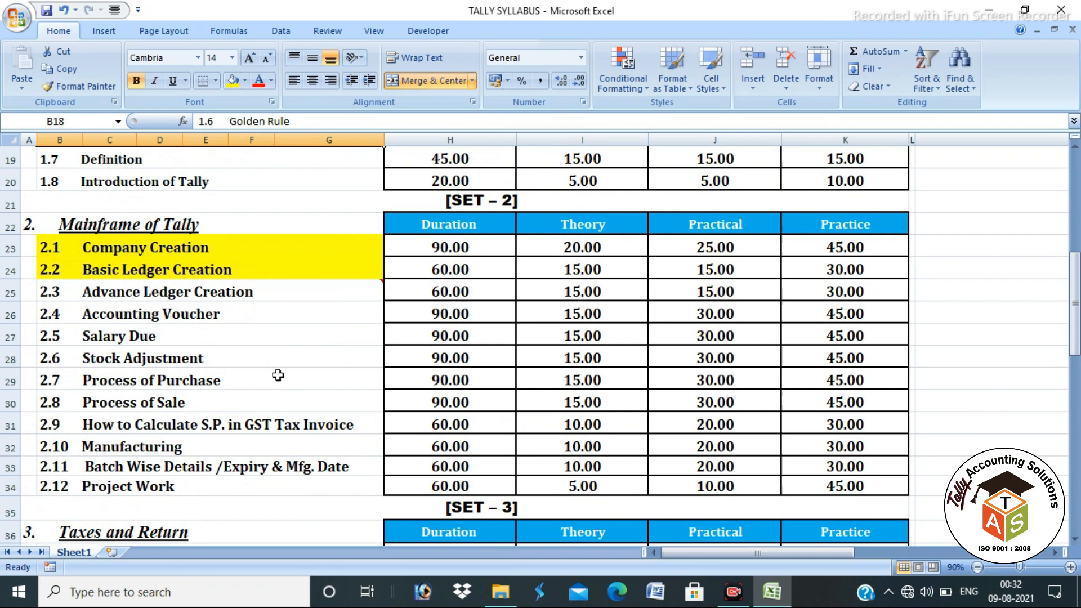
left_click(276, 248)
left_click(272, 263)
left_click(248, 246)
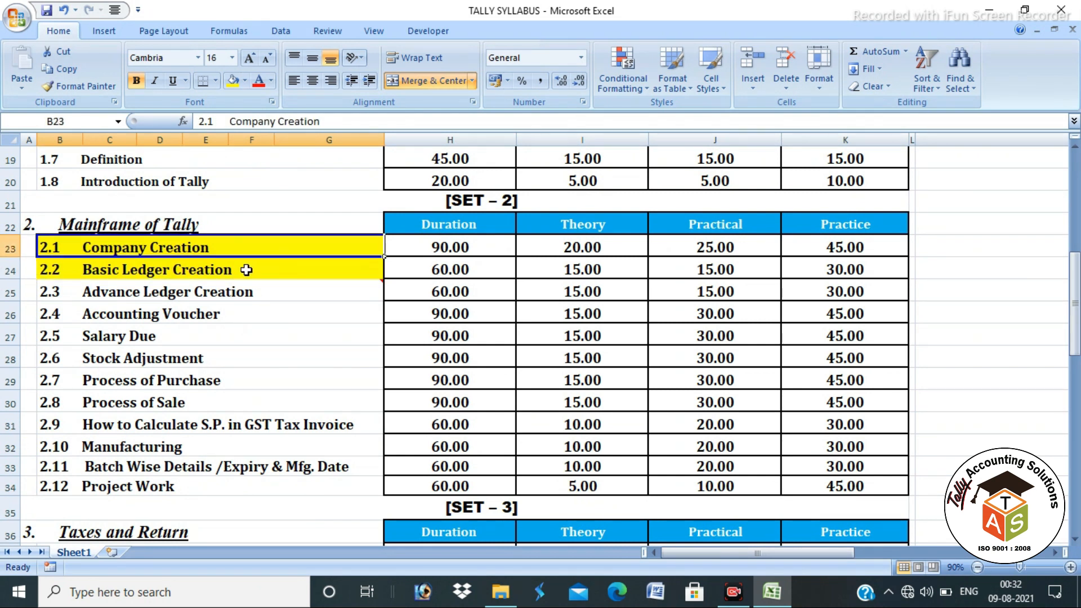
left_click(249, 269)
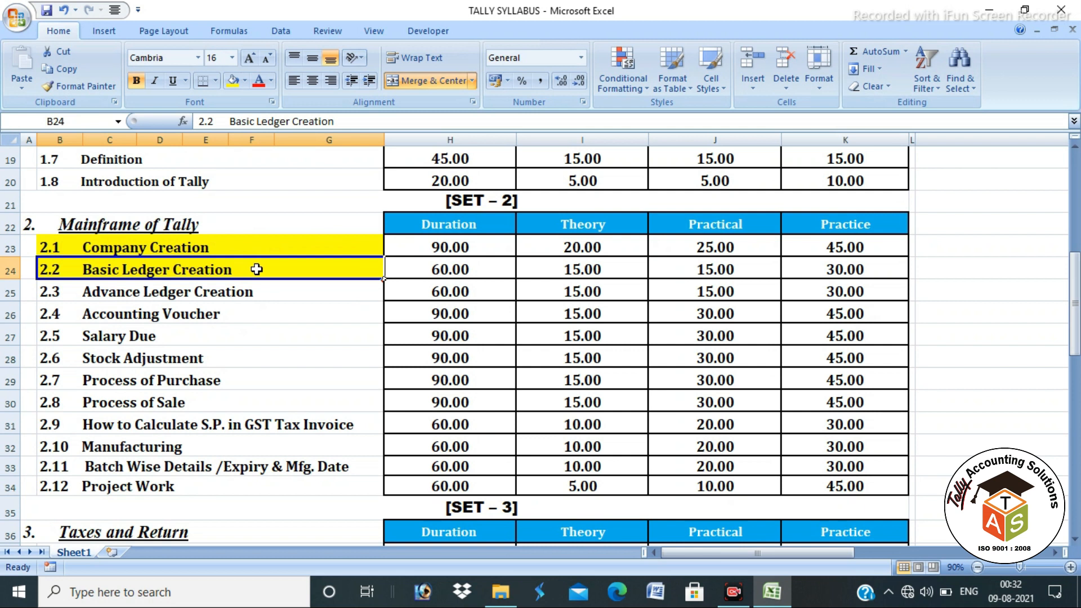
mouse_move(265, 288)
left_click(282, 295)
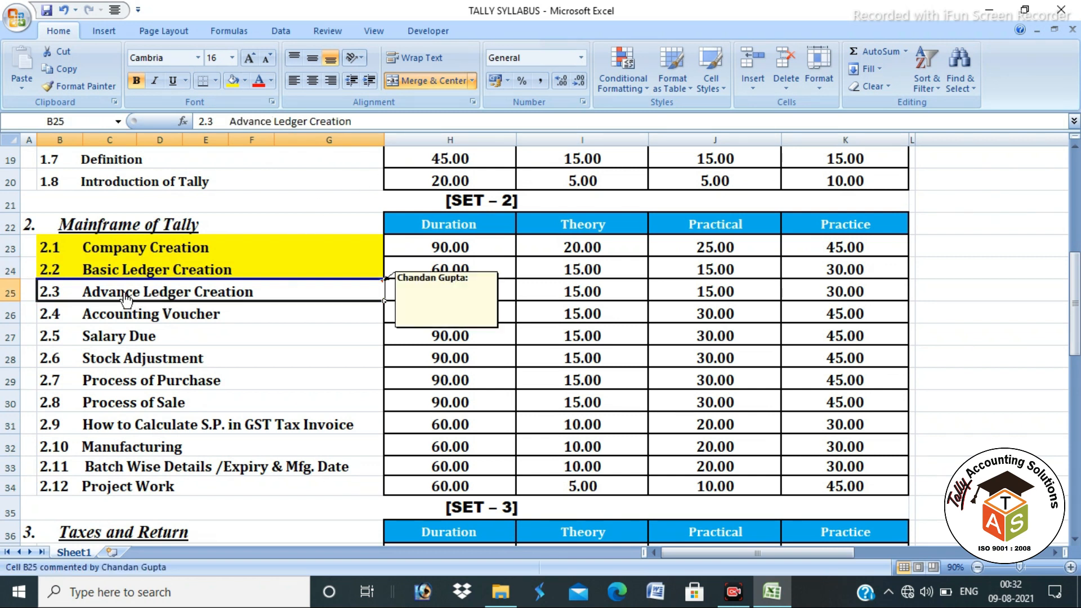
Step: Try the file linked to topic 2.3, dismiss the cannot-open error, and minimize Excel
left_click(132, 302)
left_click(614, 276)
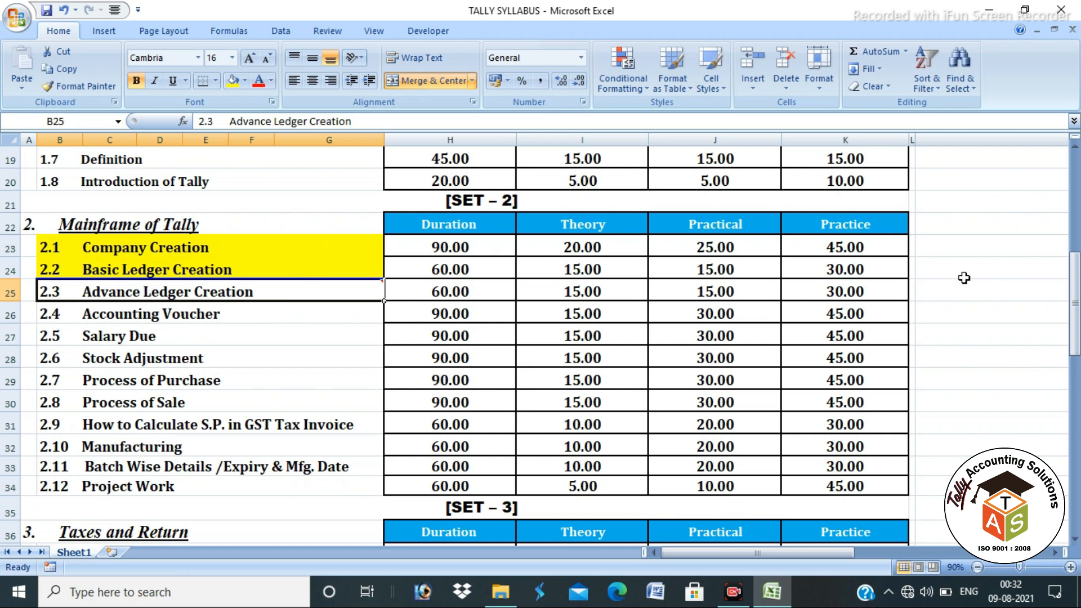
left_click(997, 11)
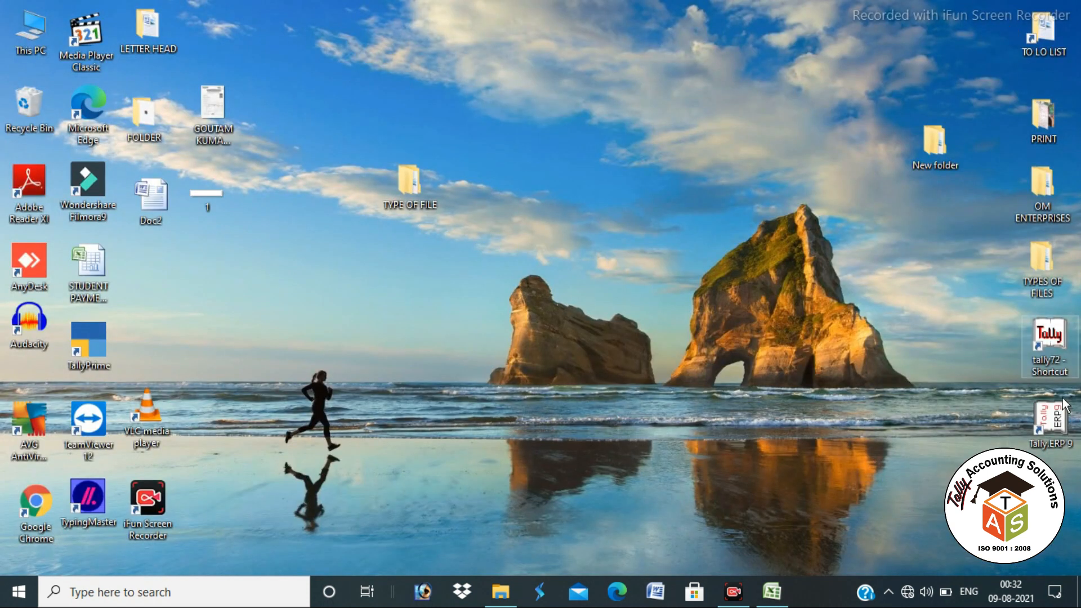
Step: Launch Tally.ERP 9, skip the licensing startup options, and load NIRAJ ENTERPRISES
double_click(1051, 420)
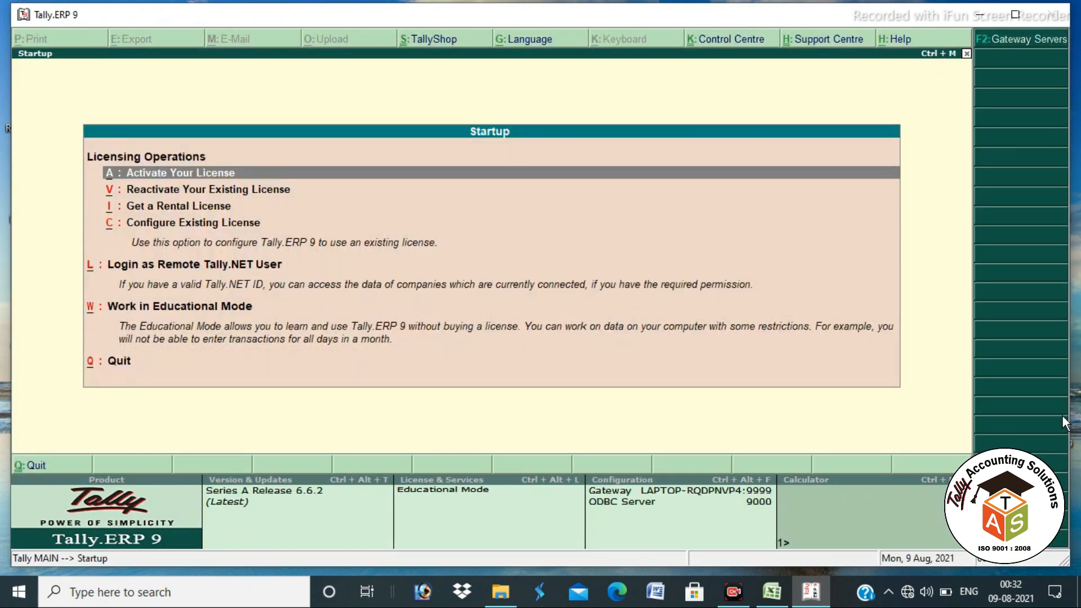
key("Escape")
key("n")
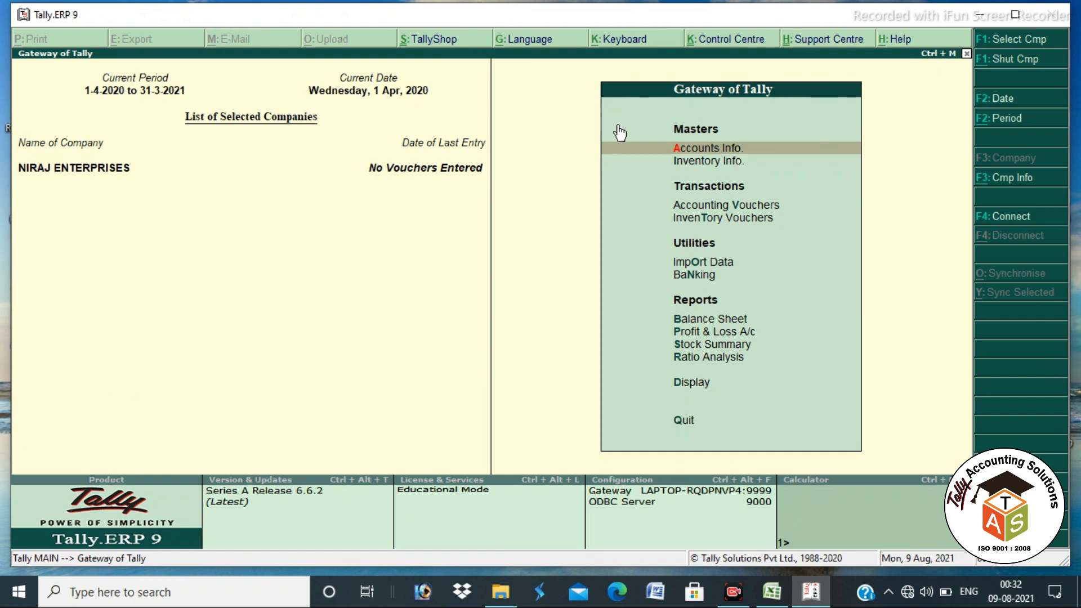
Step: Review the Gateway of Tally for NIRAJ ENTERPRISES, then switch back to the Excel syllabus
mouse_move(597, 72)
left_mouse_down()
mouse_move(698, 248)
mouse_move(888, 462)
left_mouse_up()
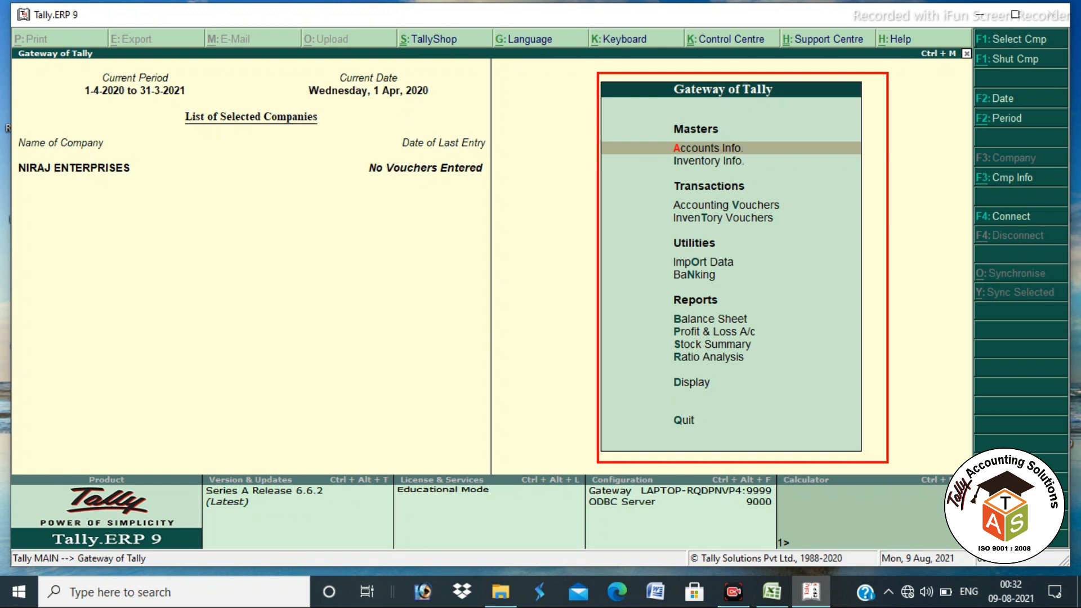
mouse_move(673, 72)
left_mouse_down()
mouse_move(740, 120)
mouse_move(796, 79)
mouse_move(666, 69)
left_mouse_up()
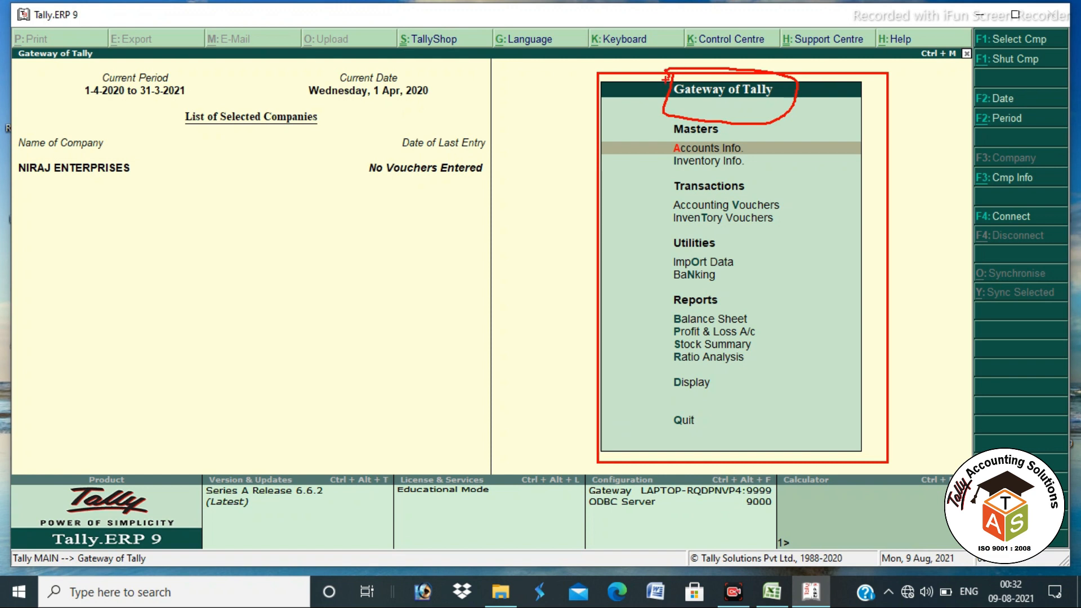
mouse_move(17, 157)
left_mouse_down()
mouse_move(117, 157)
mouse_move(81, 181)
mouse_move(25, 184)
mouse_move(12, 168)
left_mouse_up()
mouse_move(75, 82)
left_mouse_down()
mouse_move(190, 111)
mouse_move(179, 78)
mouse_move(88, 81)
left_mouse_up()
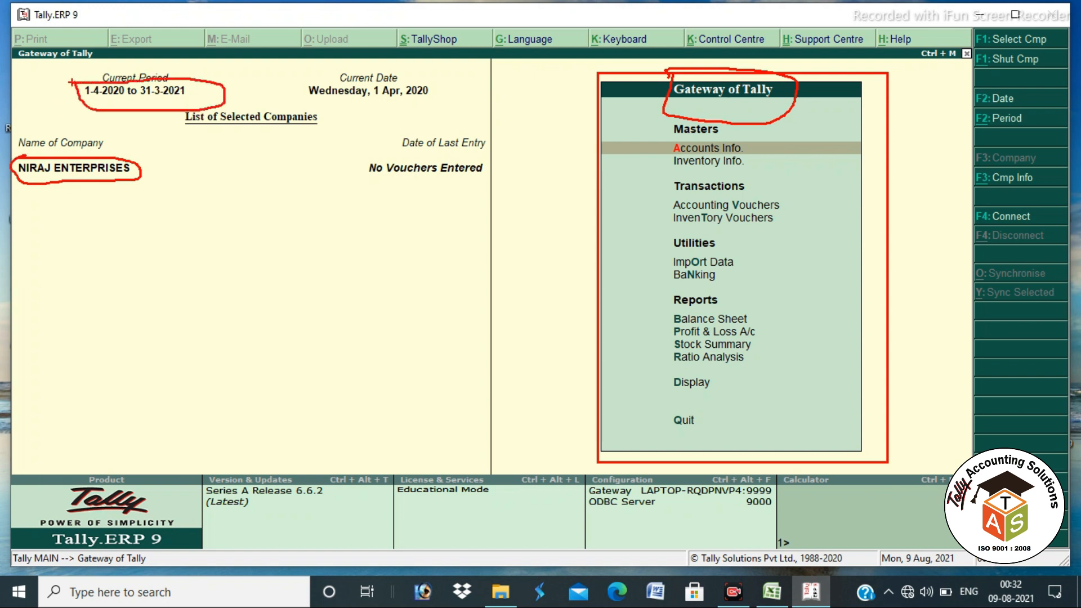
mouse_move(353, 171)
left_mouse_down()
mouse_move(427, 188)
mouse_move(498, 182)
mouse_move(350, 161)
left_mouse_up()
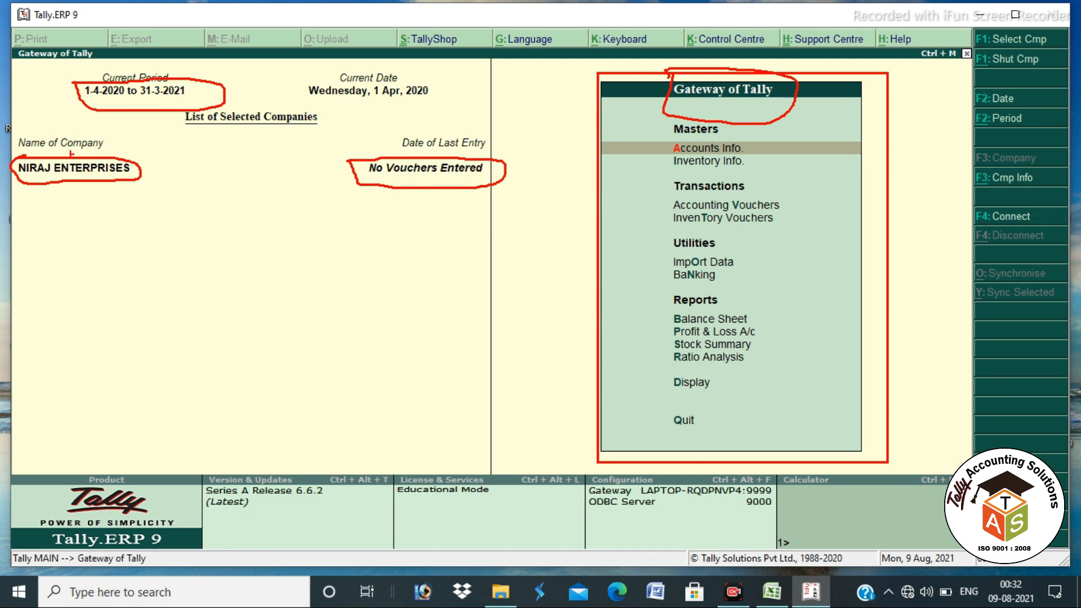
mouse_move(373, 176)
left_mouse_down()
mouse_move(403, 199)
mouse_move(601, 136)
left_mouse_up()
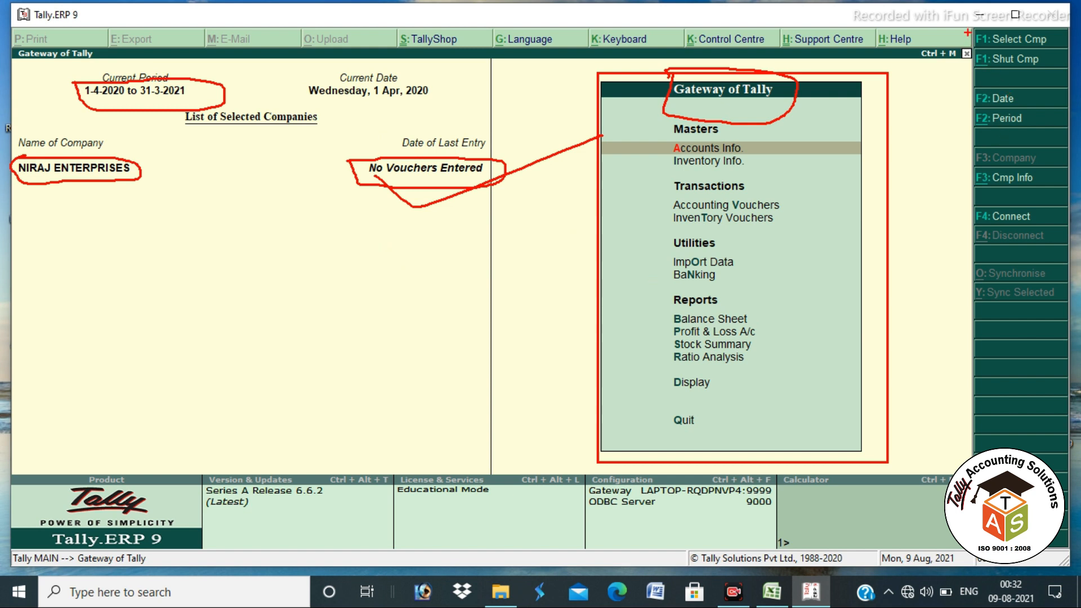
left_click_drag(974, 32, 970, 265)
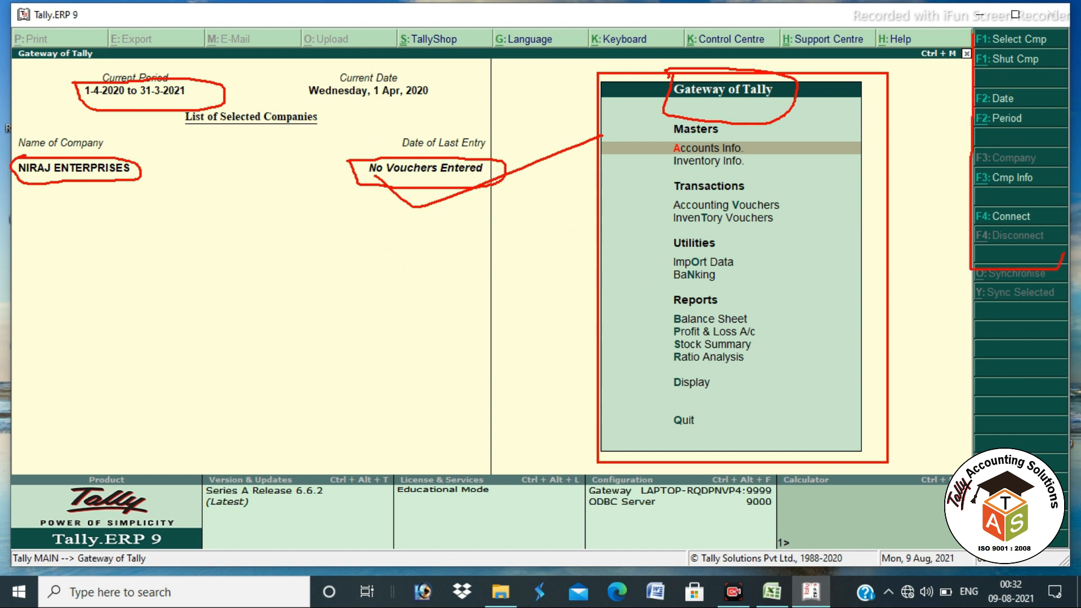
mouse_move(1072, 113)
left_mouse_down()
mouse_move(1068, 31)
mouse_move(1002, 27)
left_mouse_up()
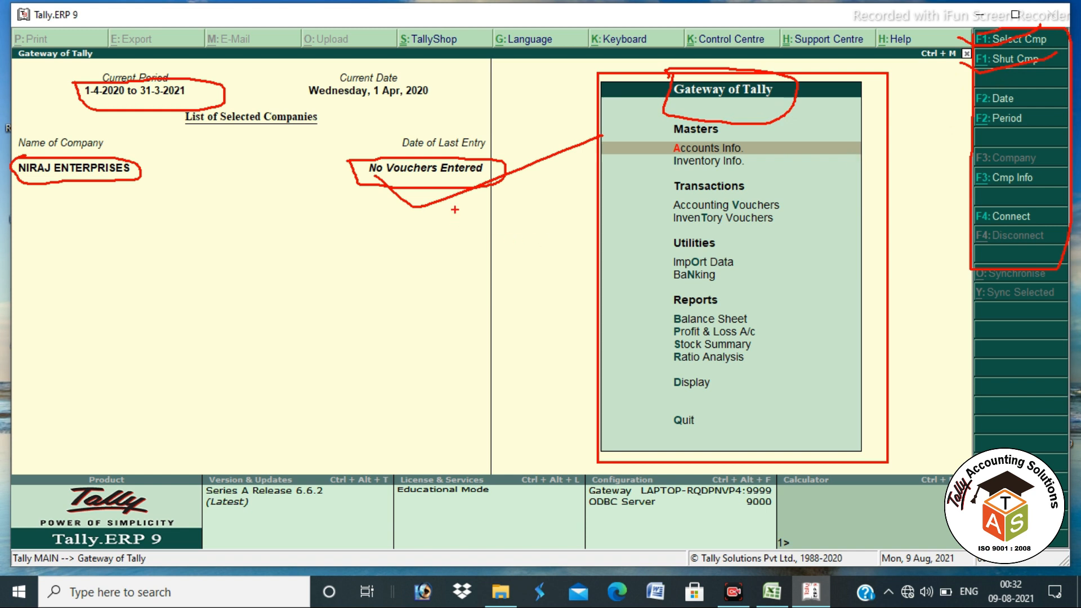
key("alt+Tab")
Step: Highlight topic 2.3 Advance Ledger Creation yellow, then minimize Excel and Tally to the desktop
left_click(399, 268)
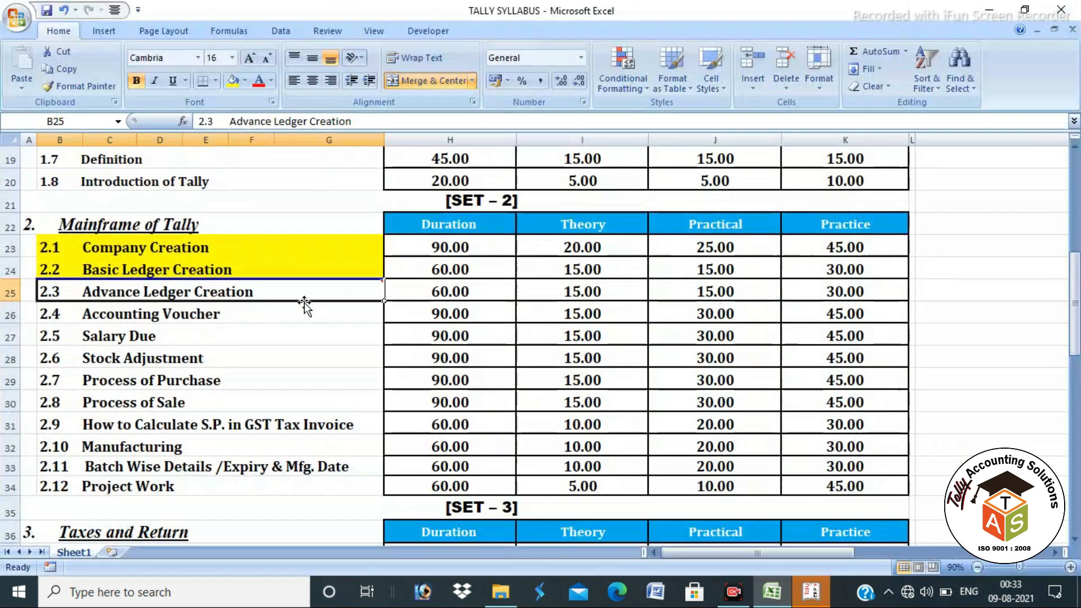
left_click(242, 246)
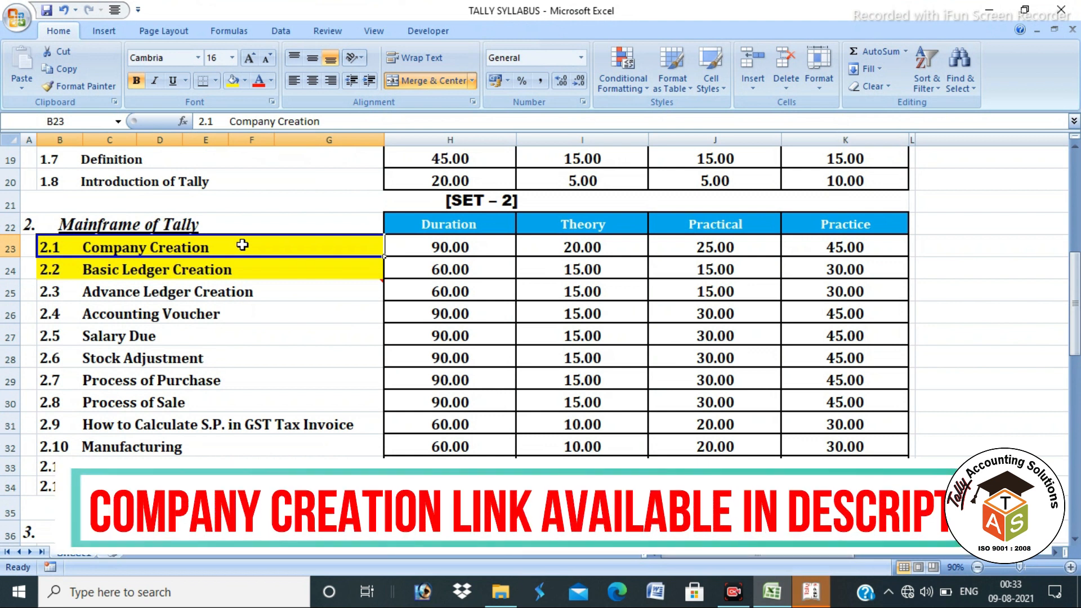
left_click(255, 270)
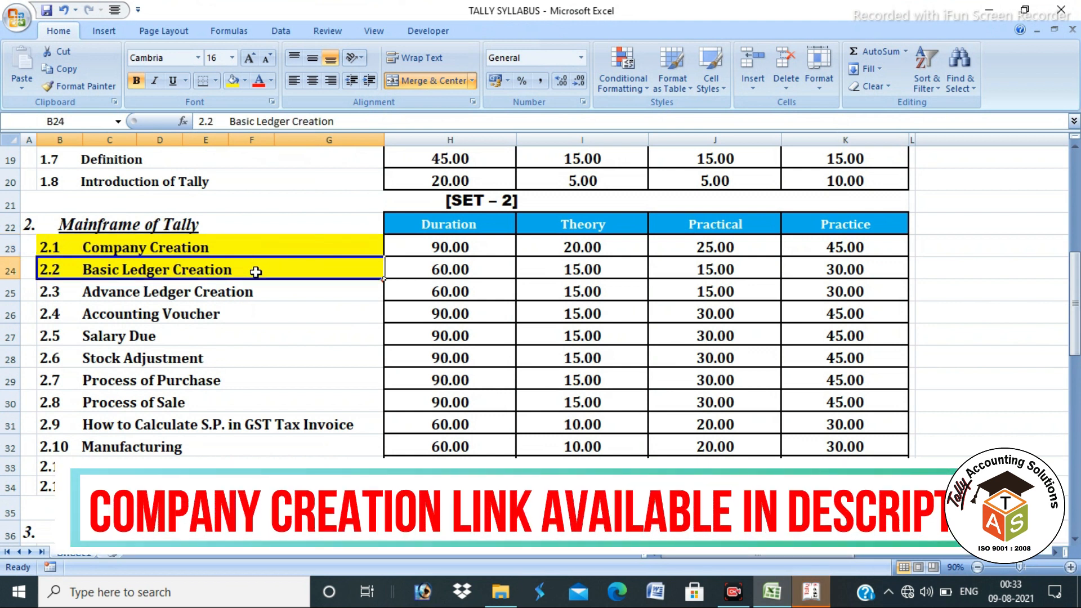
left_click(259, 292)
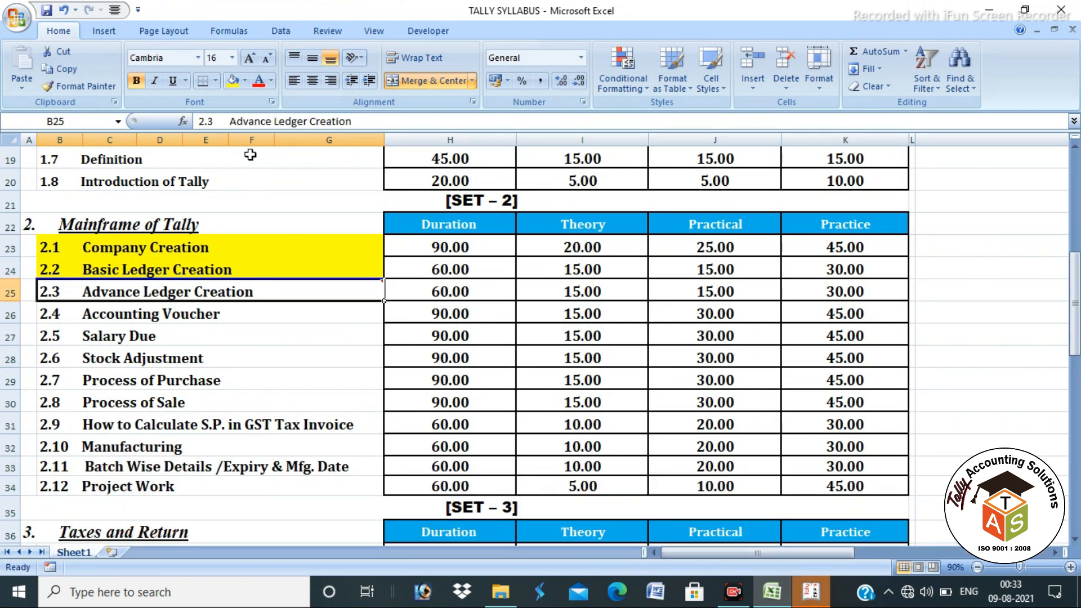
left_click(233, 81)
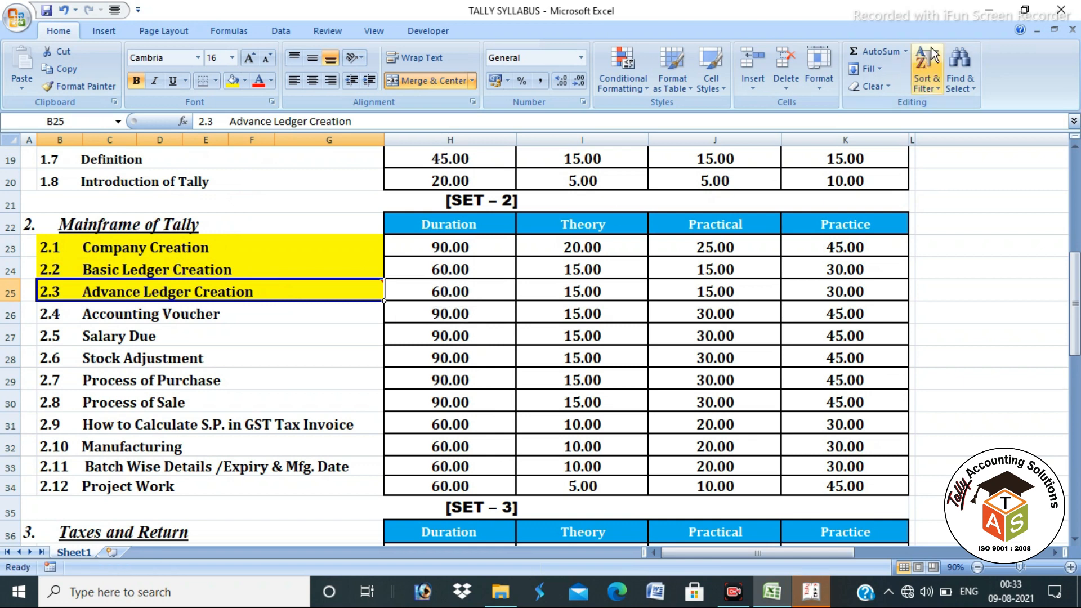
left_click(982, 10)
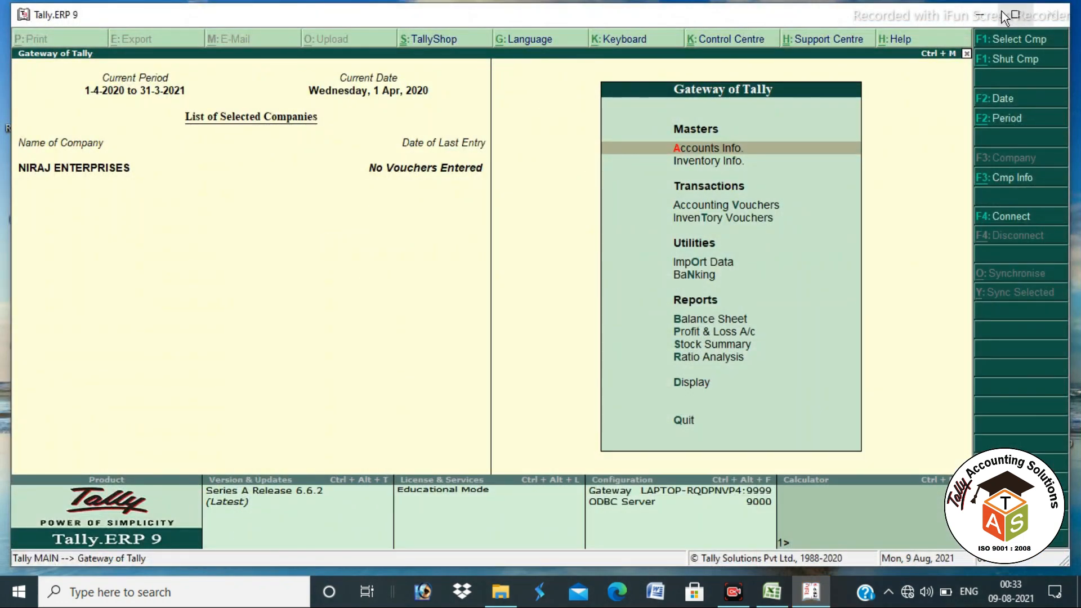
left_click(984, 12)
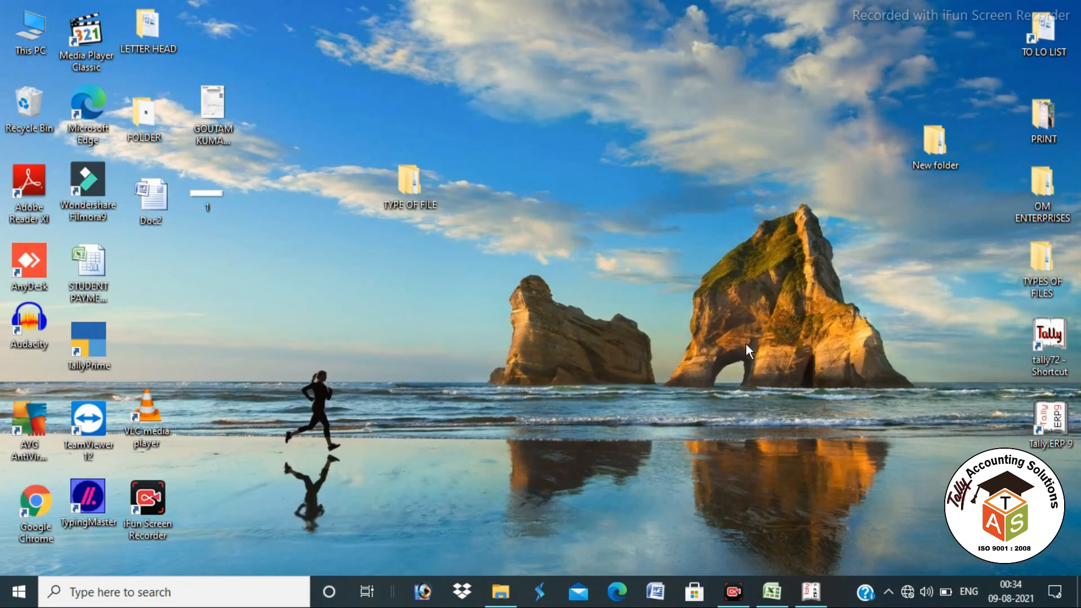
left_click(772, 591)
left_click(488, 333)
scroll(359, 287, "up", 6)
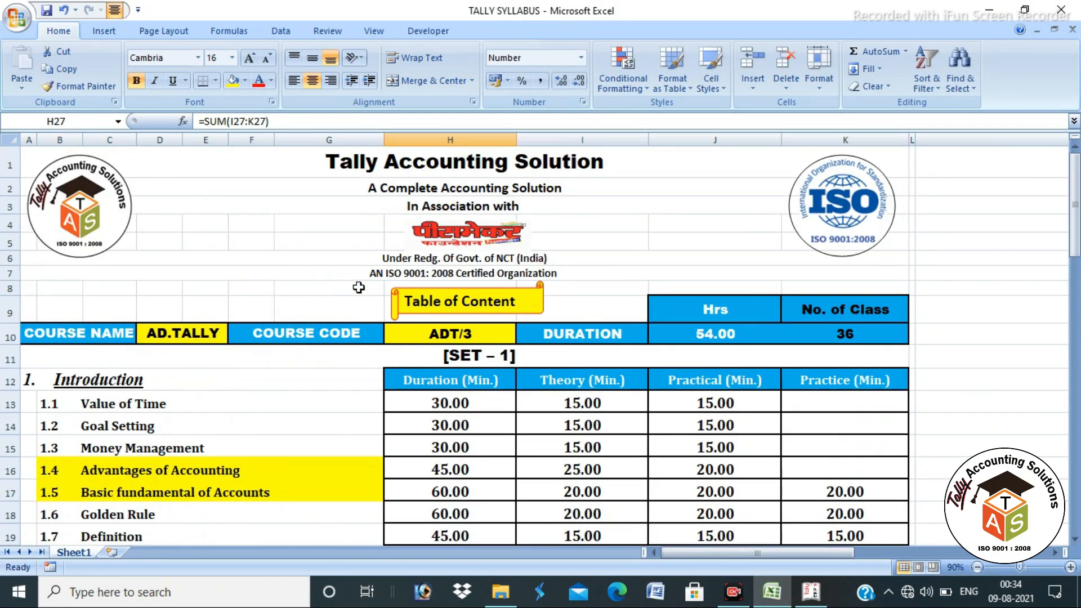
left_click_drag(345, 156, 352, 548)
scroll(313, 499, "down", 7)
left_click(319, 270)
left_click(319, 285)
left_click(307, 318)
scroll(305, 338, "down", 3)
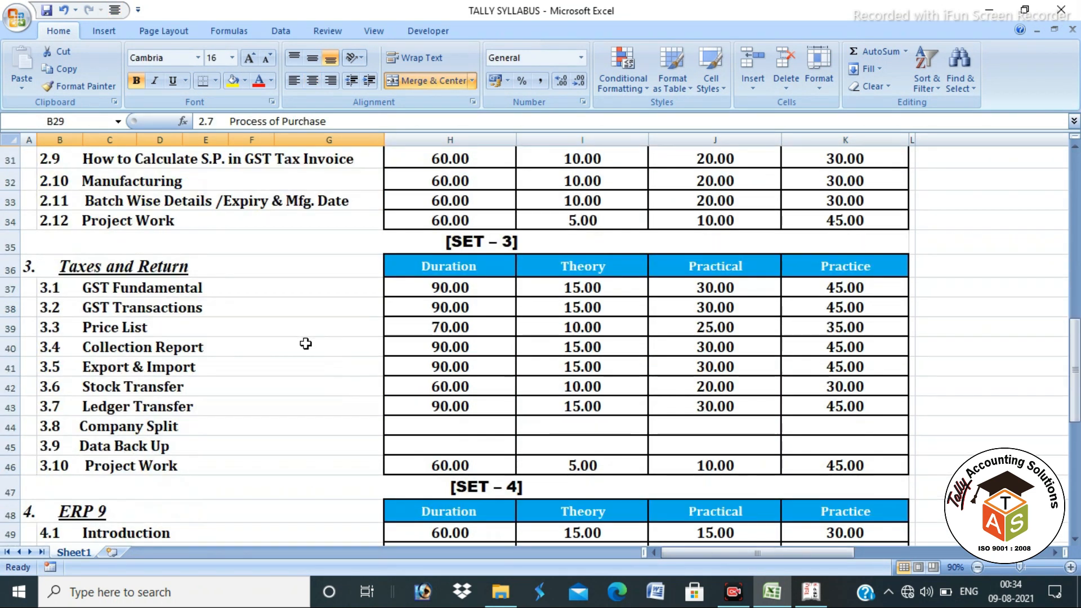
left_click(301, 290)
left_click(304, 306)
left_click(302, 376)
scroll(298, 236, "up", 10)
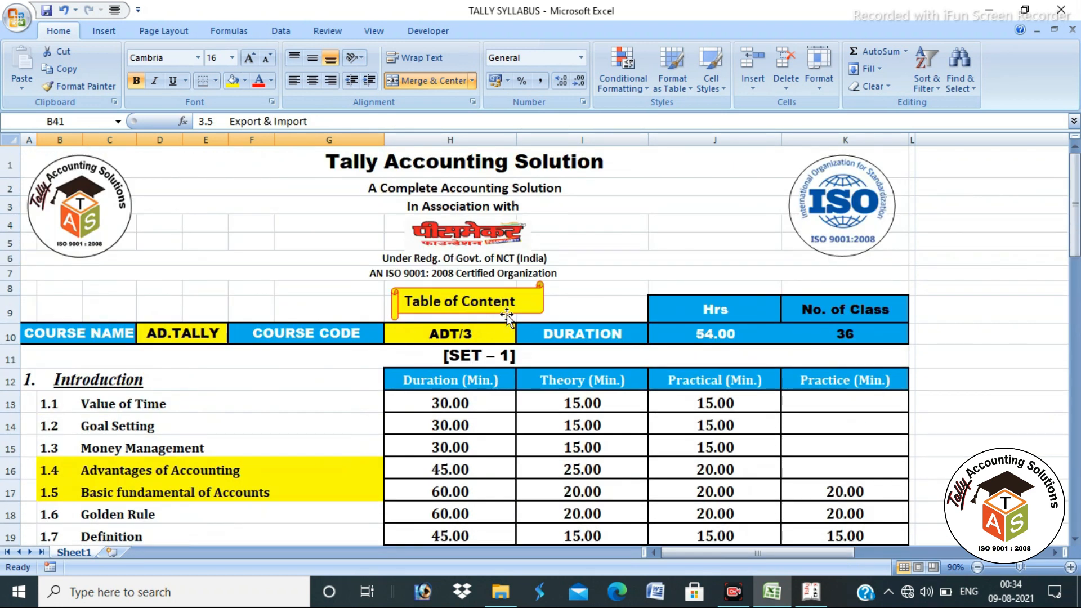
left_click(539, 300)
mouse_move(542, 302)
left_mouse_down()
mouse_move(523, 302)
mouse_move(537, 302)
left_mouse_up()
left_click(470, 301)
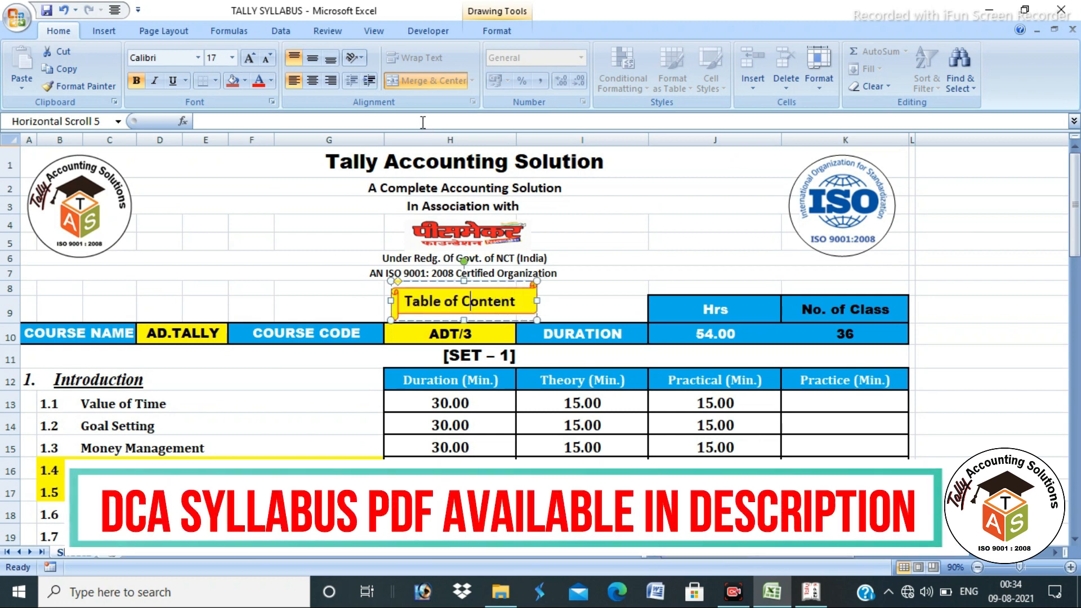
left_click(620, 380)
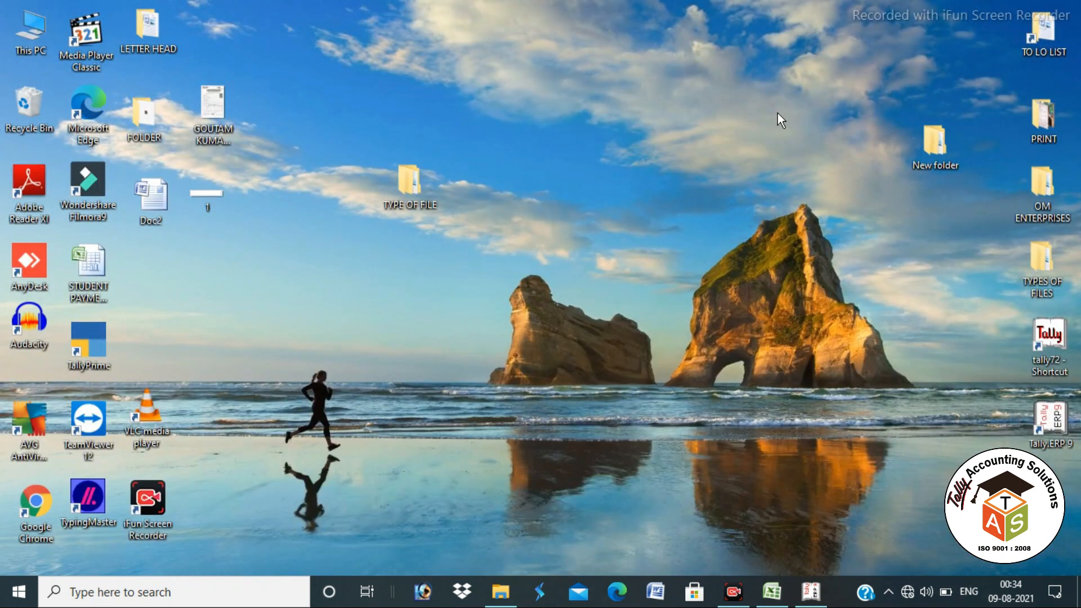
Step: Go from 01 SYLLABUS up to 02 TALLY, into 02 CHAPTER, and open 2.3 ADVANCE LEDGER CREATION 2
left_click(501, 591)
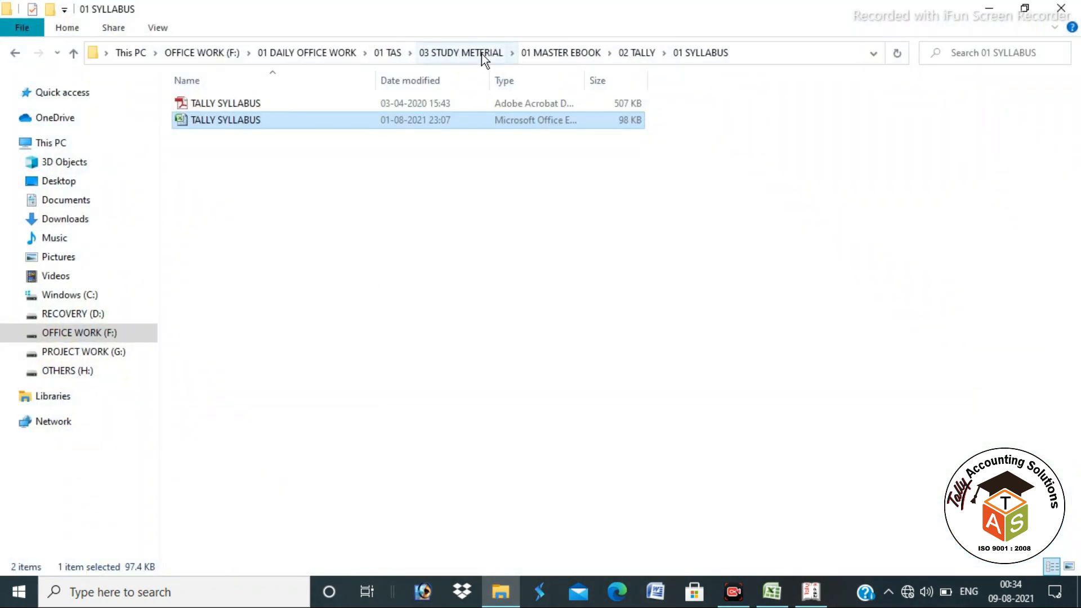
left_click(630, 54)
double_click(259, 120)
left_click(262, 320)
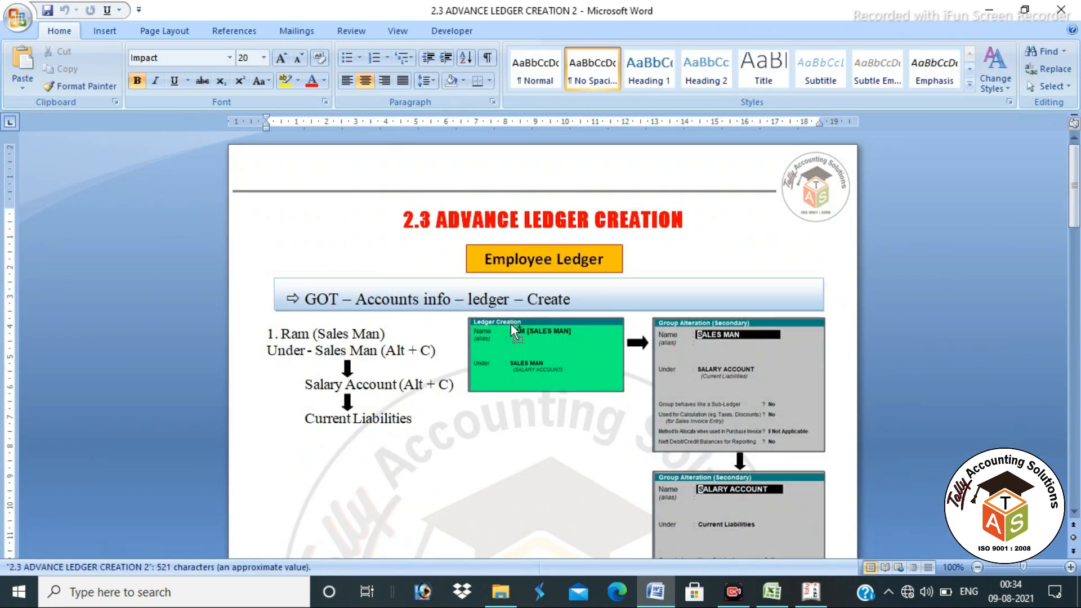
scroll(598, 256, "up", 2)
scroll(660, 255, "up", 2)
left_click(659, 272)
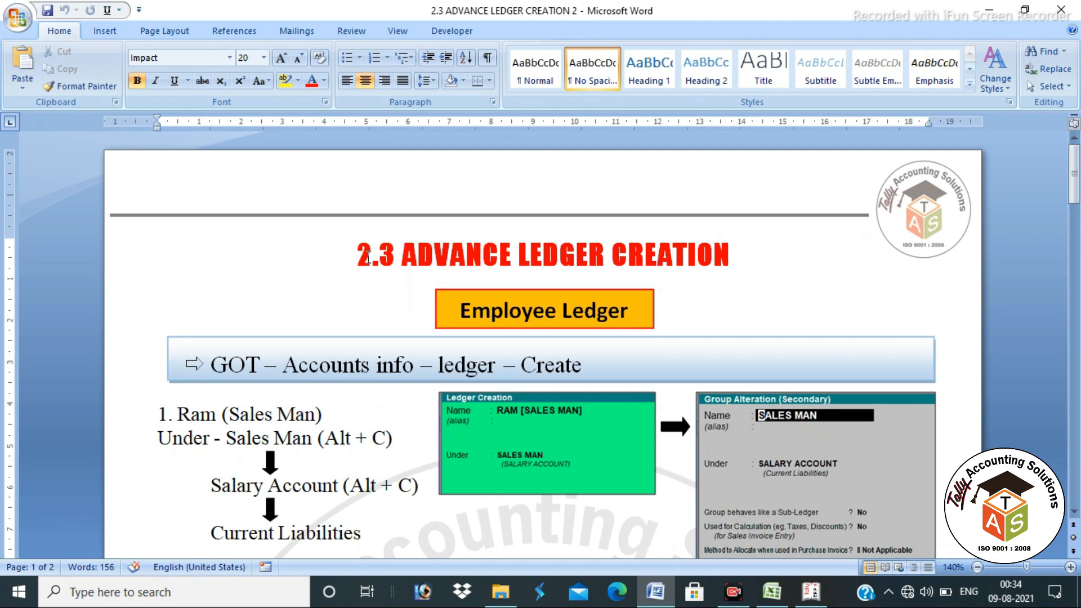
left_click_drag(629, 311, 475, 311)
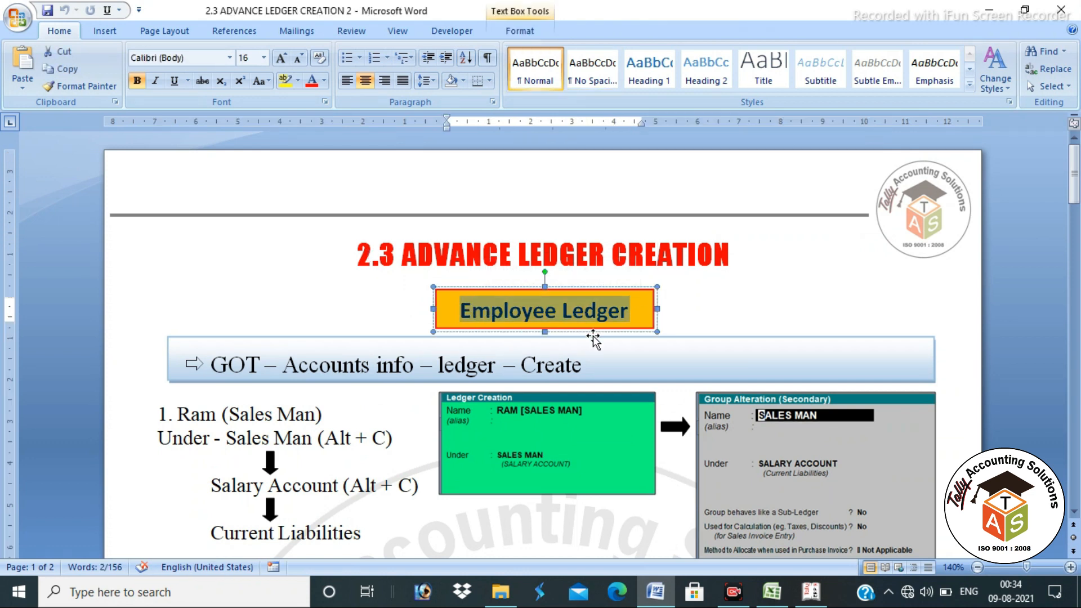
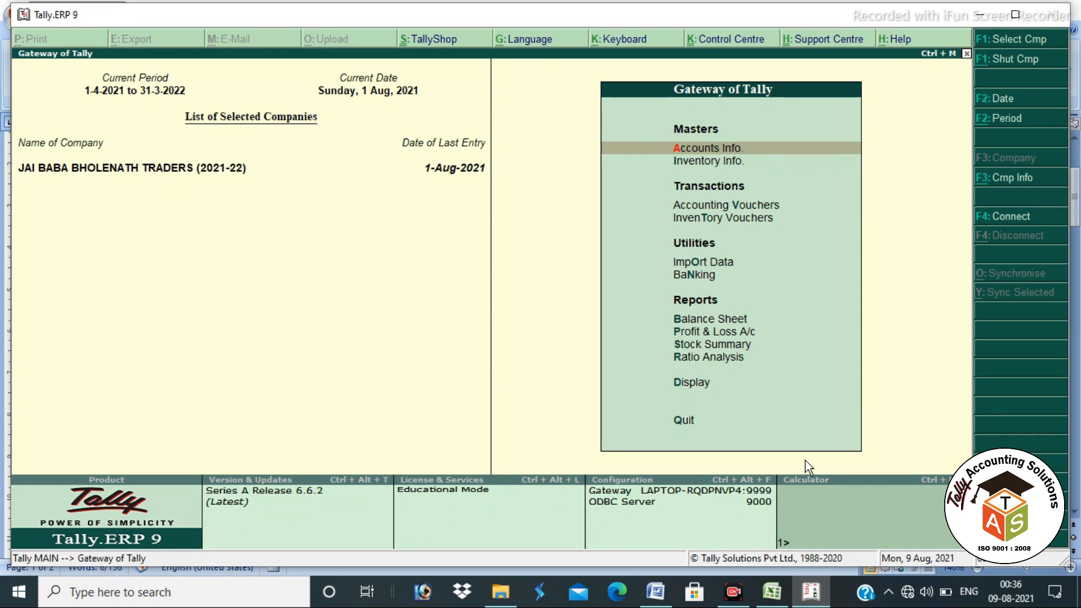
key("Return")
key("l")
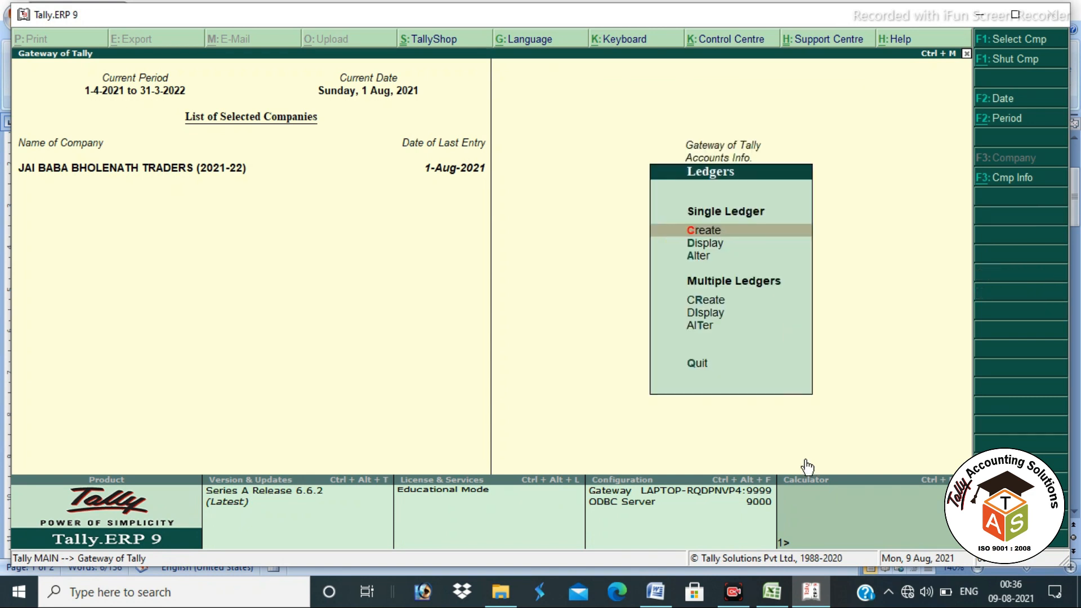
key("d")
key("Down")
key("Down")
key("Down")
key("Down")
key("Down")
key("Down")
key("Down")
key("Down")
key("Down")
key("Down")
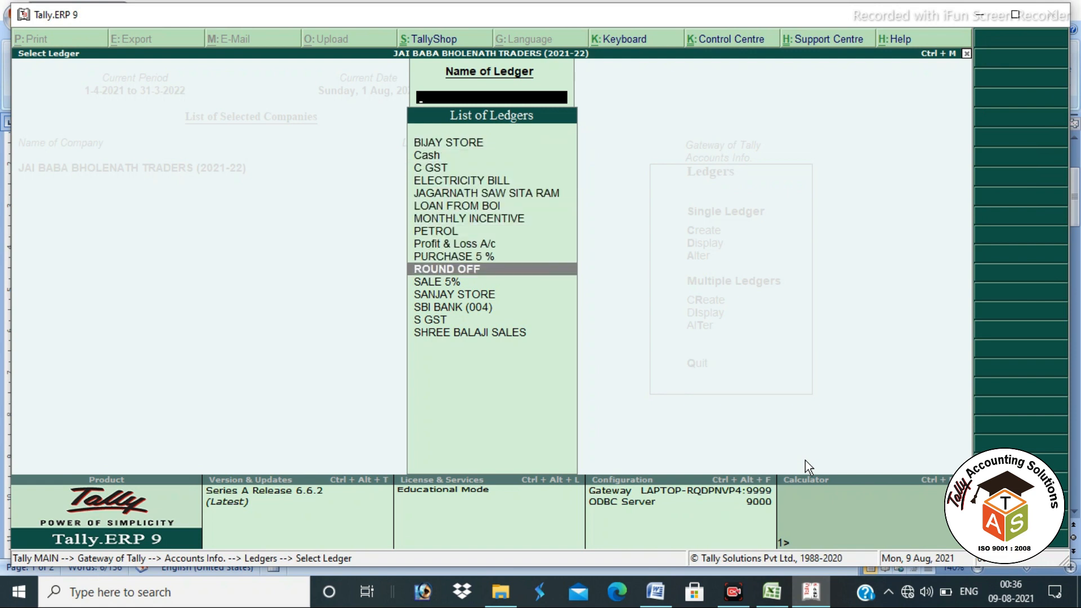
key("Escape")
key("Escape")
key("Escape")
key("Escape")
key("Escape")
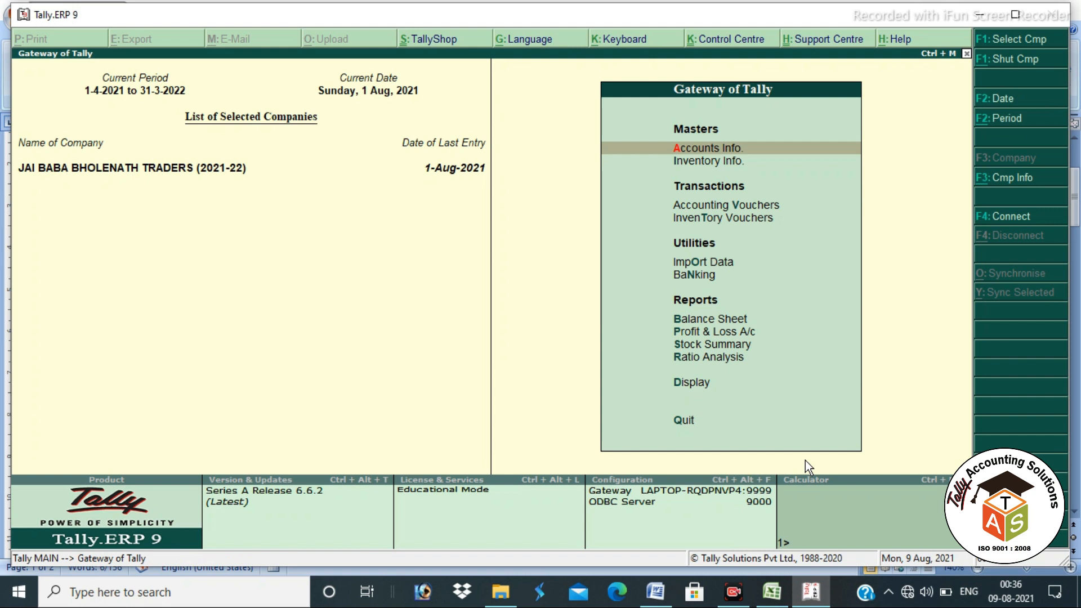
key("b")
key("Right")
key("Return")
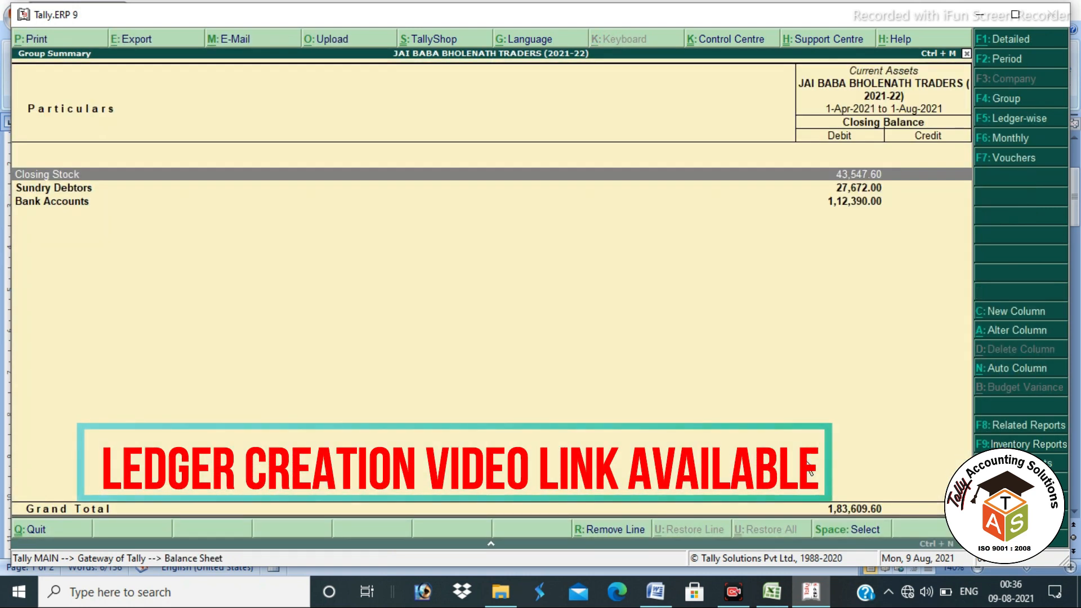
key("Down")
key("Return")
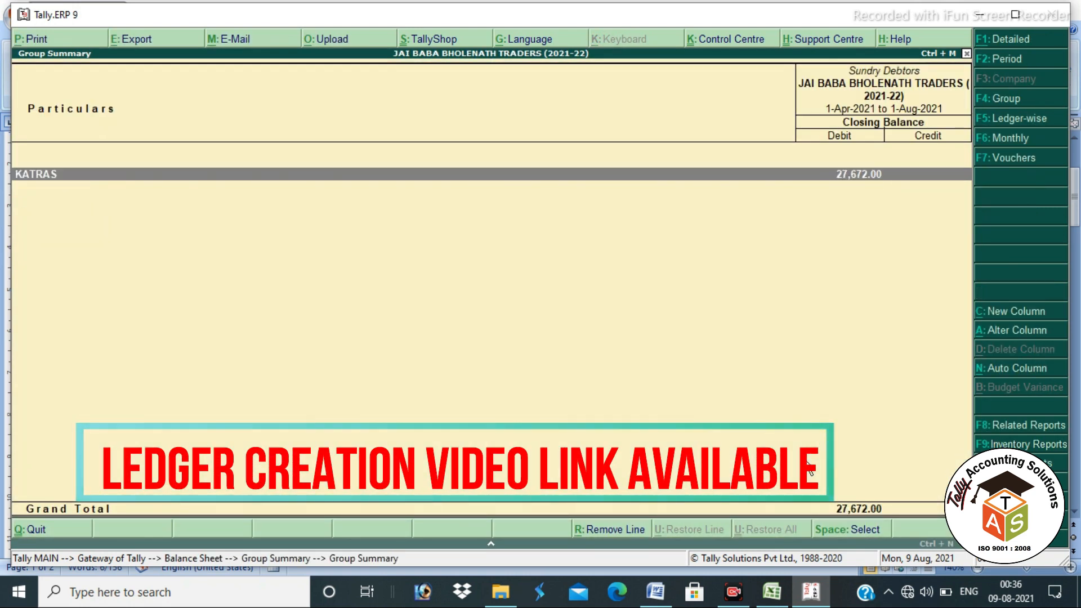
key("Return")
key("Down")
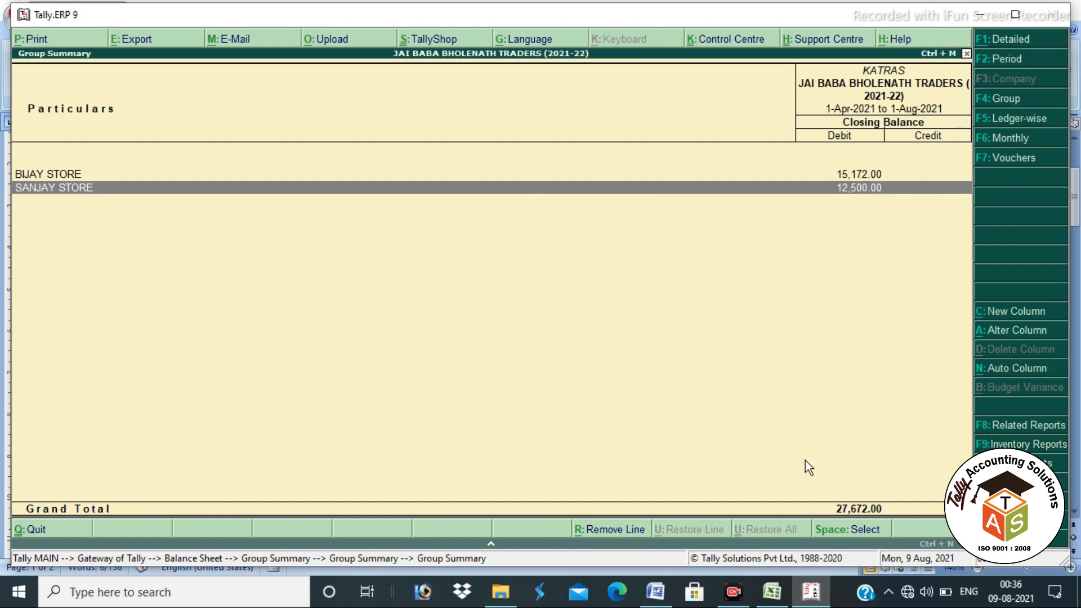
key("Escape")
key("Escape")
key("Escape")
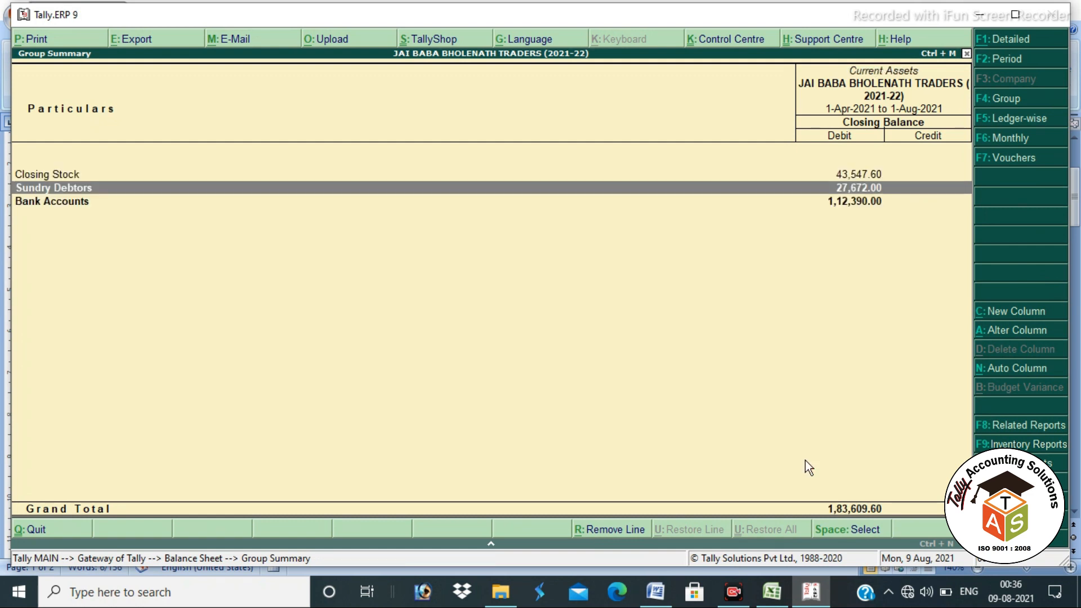
key("Left")
key("Down")
key("Down")
key("Return")
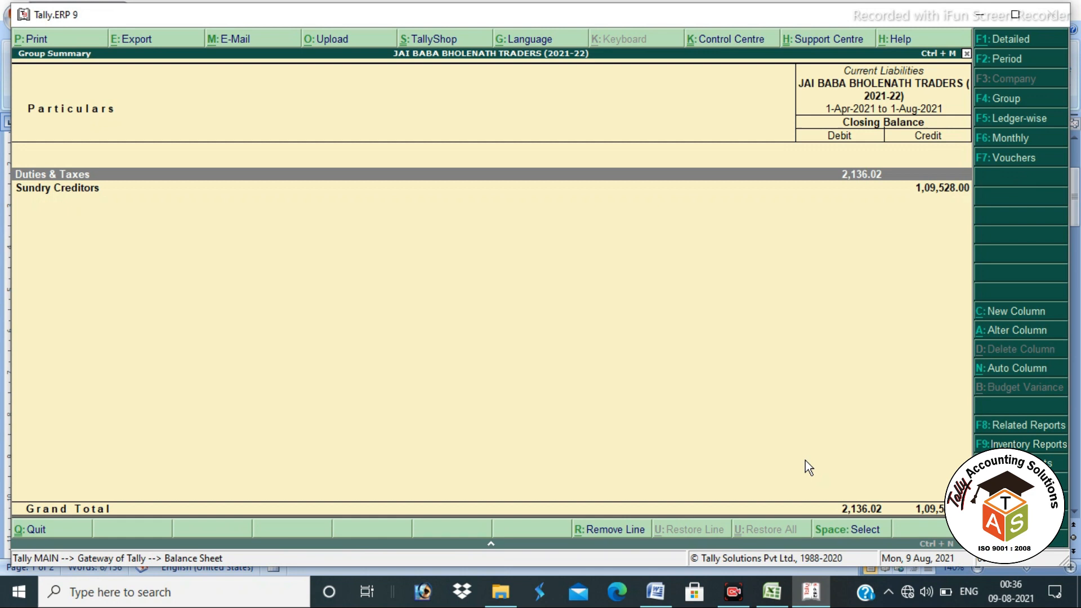
key("Down")
key("Return")
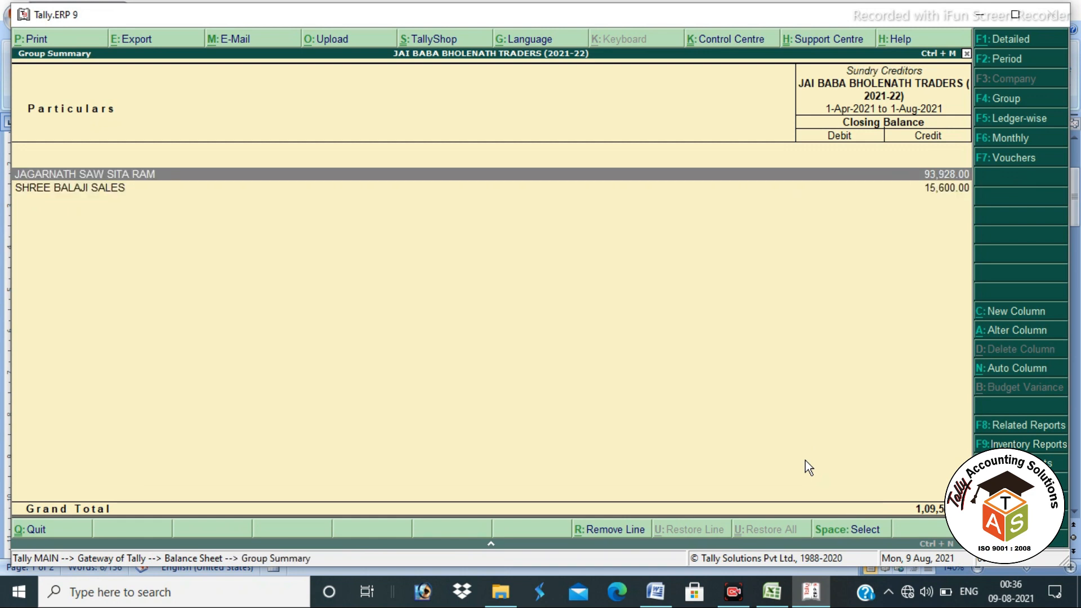
key("Down")
key("Up")
key("Return")
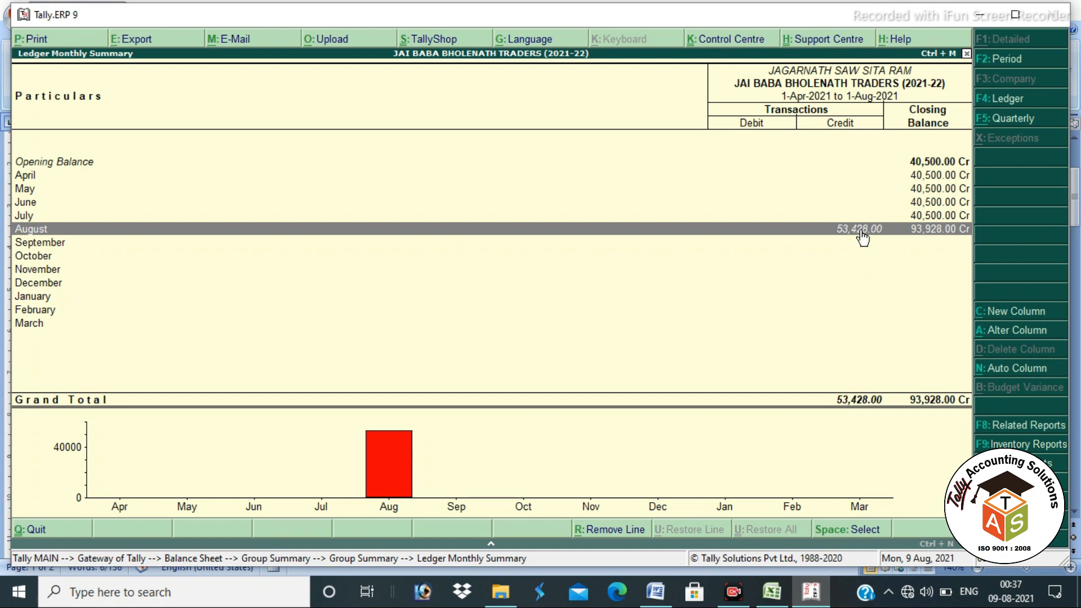
left_click(862, 231)
key("Return")
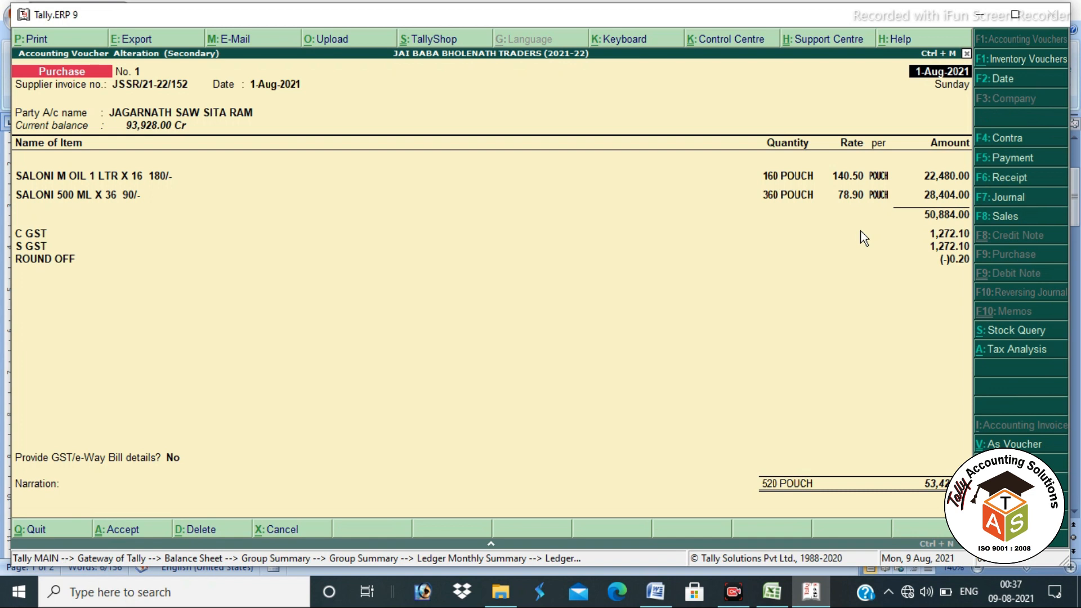
key("Escape")
key("Return")
key("Escape")
key("Escape")
Step: Return to the Gateway of Tally and annotate the Accounts Info. and Inventory Info. entries
key("Escape")
key("Escape")
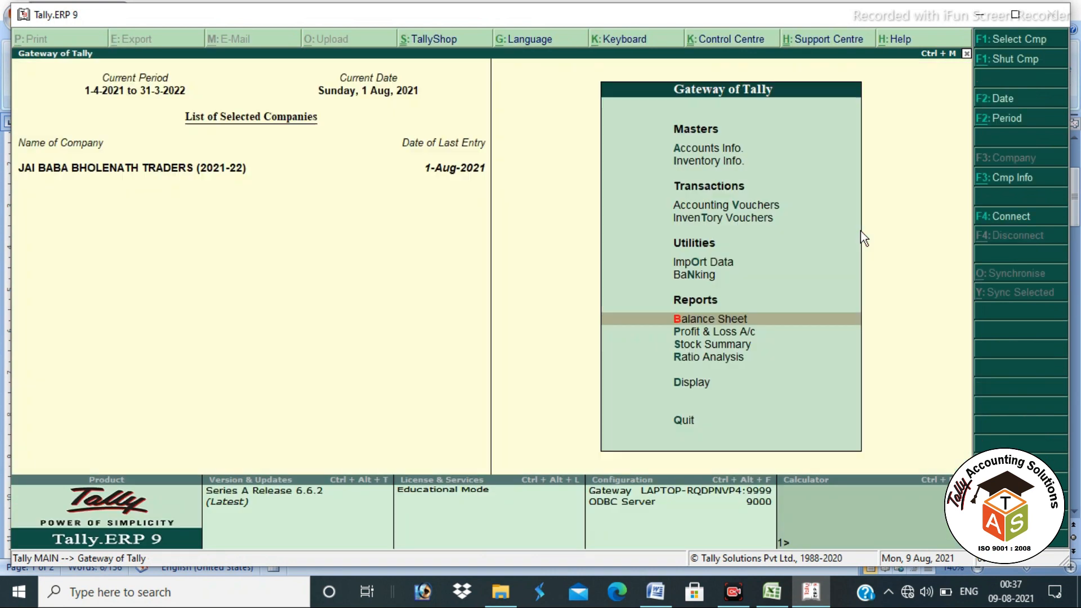
key("Escape")
key("Escape")
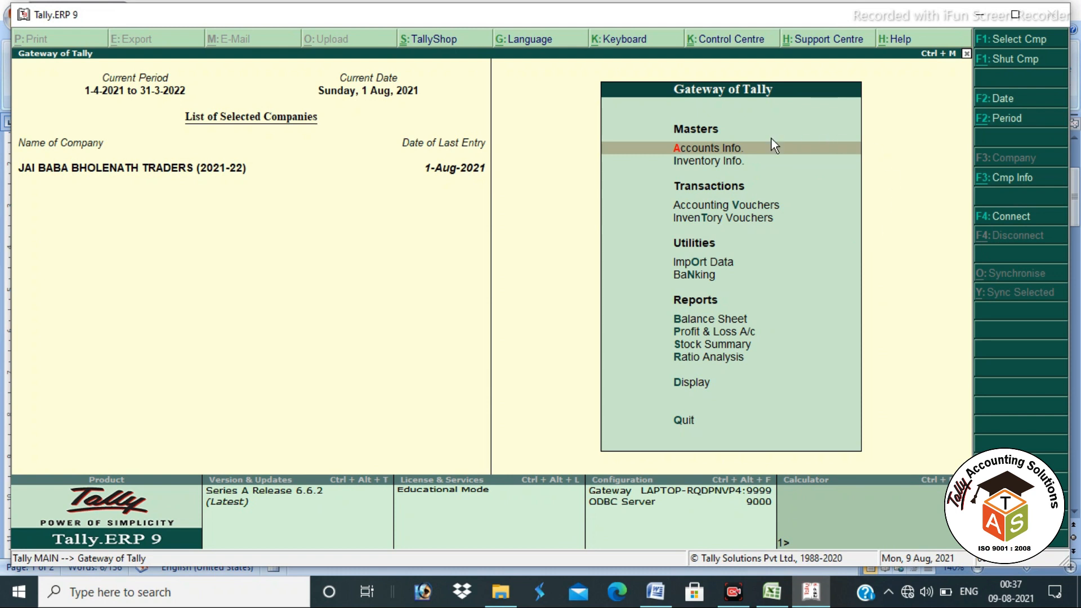
mouse_move(666, 133)
left_mouse_down()
mouse_move(668, 158)
mouse_move(728, 161)
mouse_move(746, 138)
mouse_move(681, 138)
left_mouse_up()
key("Escape")
key("ctrl+2")
mouse_move(754, 156)
left_mouse_down()
mouse_move(673, 169)
mouse_move(753, 162)
left_mouse_up()
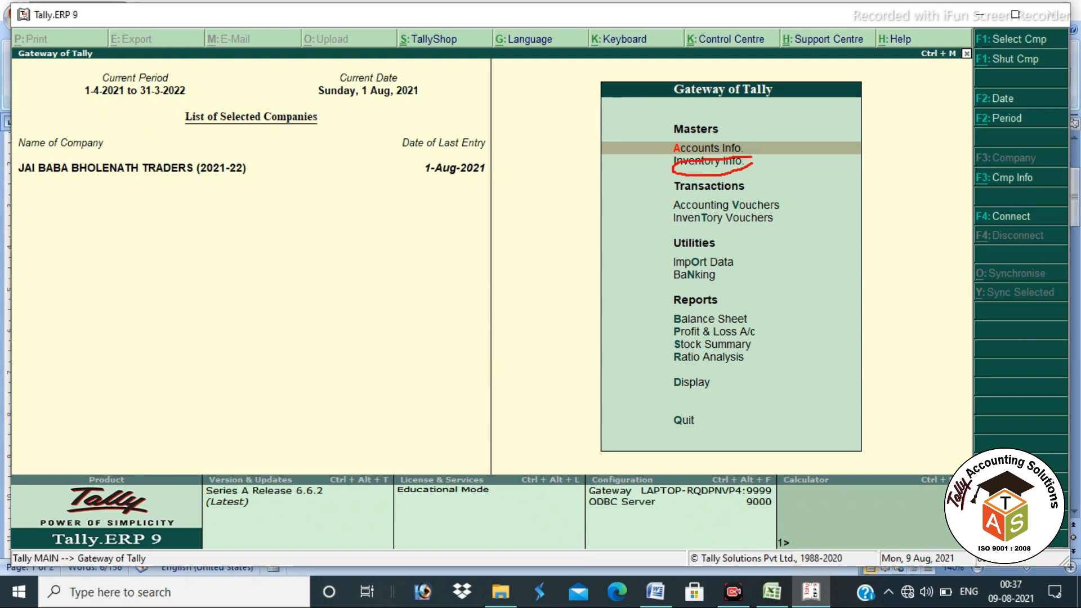
key("Escape")
key("ctrl+2")
mouse_move(668, 139)
left_mouse_down()
mouse_move(760, 170)
mouse_move(755, 153)
mouse_move(829, 136)
left_mouse_up()
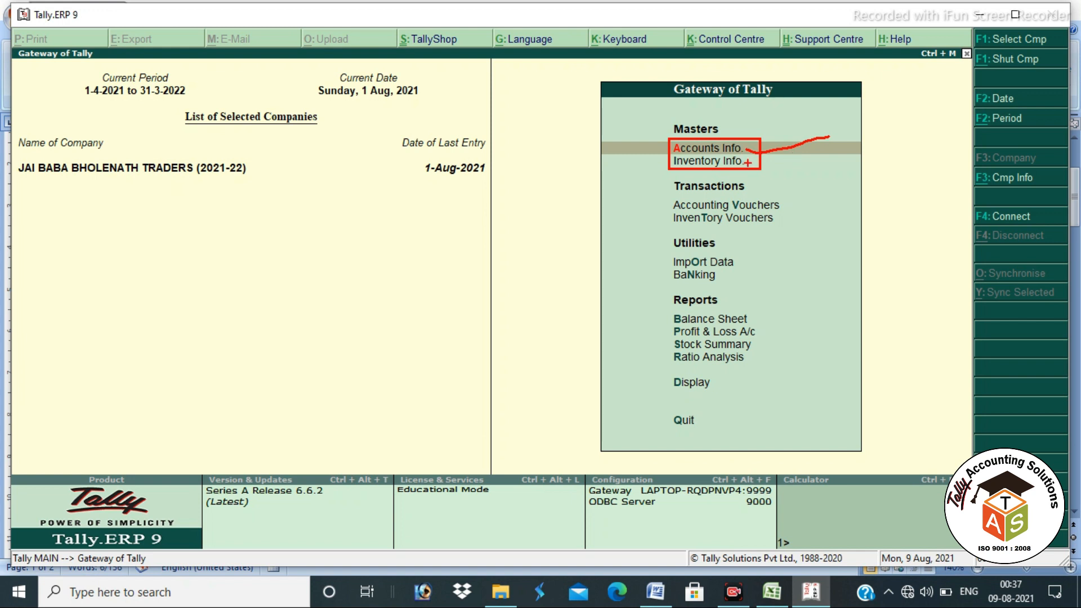
mouse_move(752, 162)
left_mouse_down()
mouse_move(765, 169)
mouse_move(829, 156)
left_mouse_up()
key("Escape")
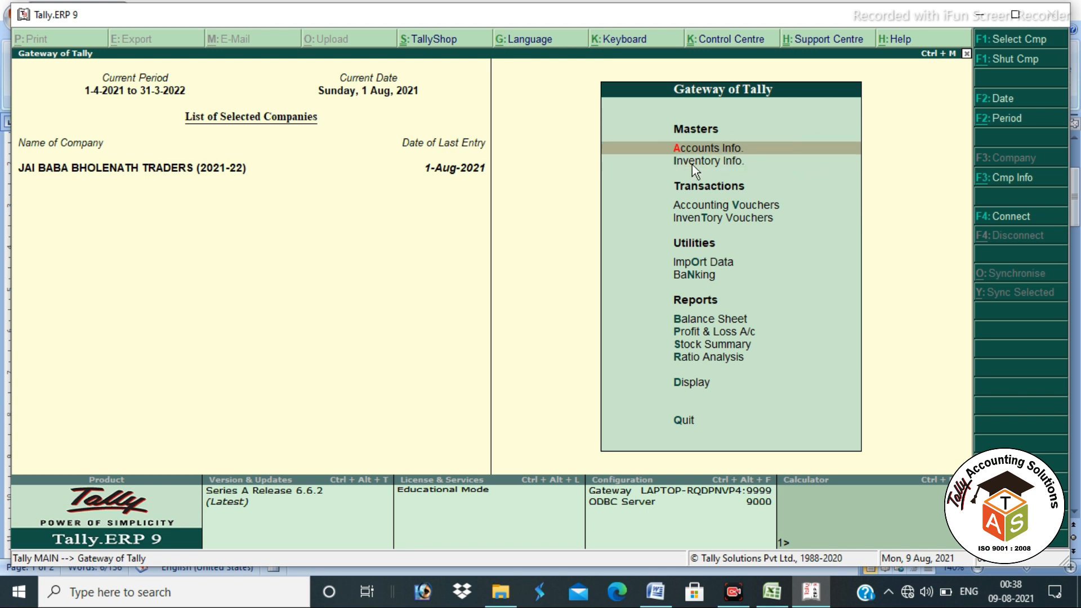
Step: Move between the accounts and inventory masters, then switch to the Word ledger notes
key("Down")
key("Up")
key("Down")
key("Up")
key("alt+Tab")
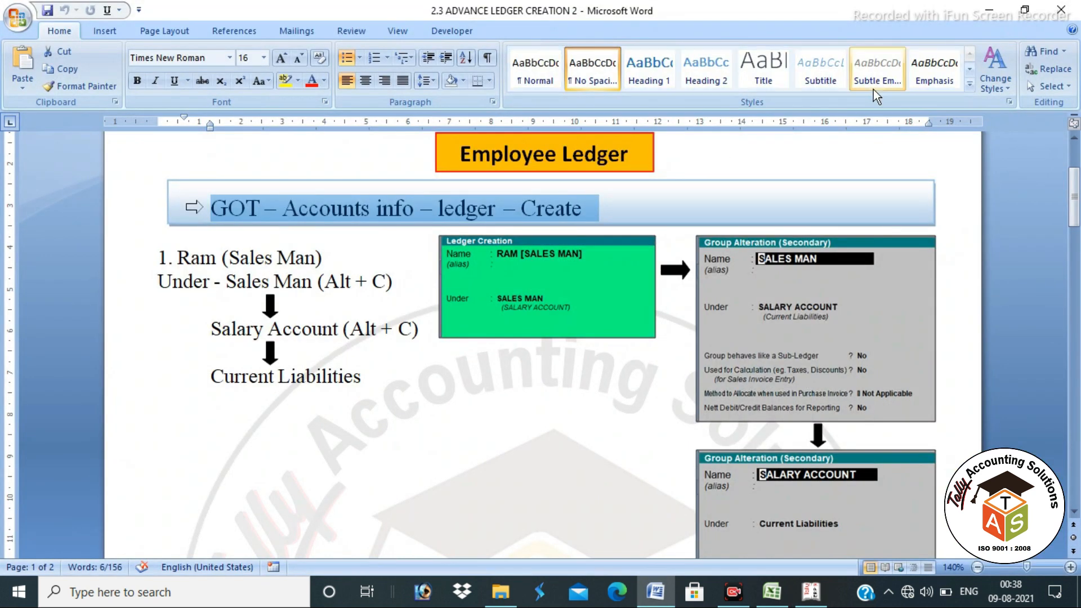
Step: Select the Employee Ledger and Customer Ledger headings in the Word notes, then return to Tally
left_click(488, 135)
scroll(540, 256, "down", 12)
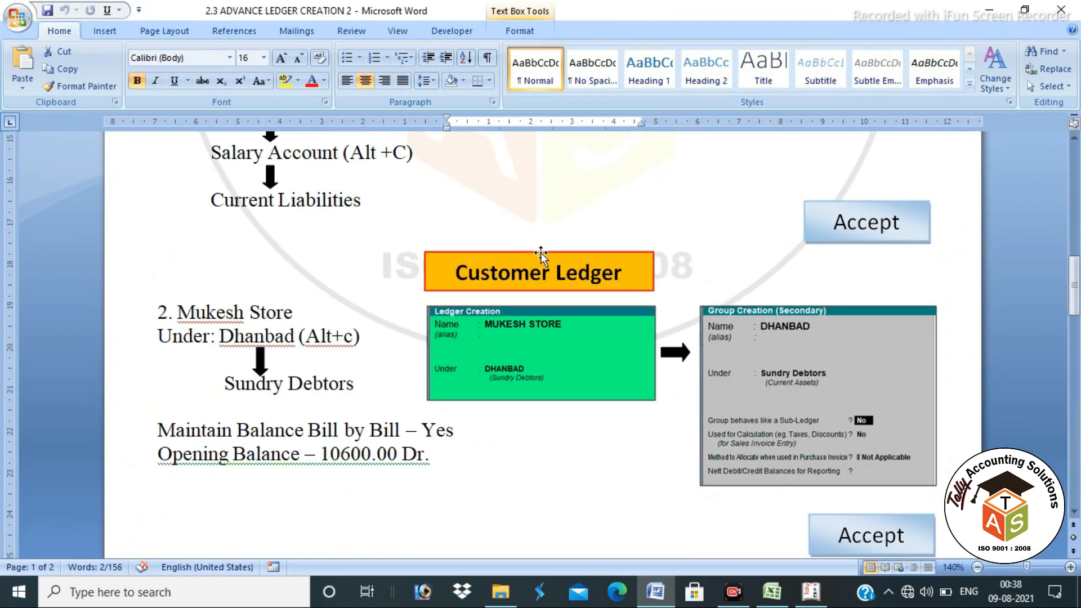
scroll(541, 256, "down", 4)
scroll(542, 249, "up", 4)
triple_click(623, 276)
scroll(577, 260, "up", 4)
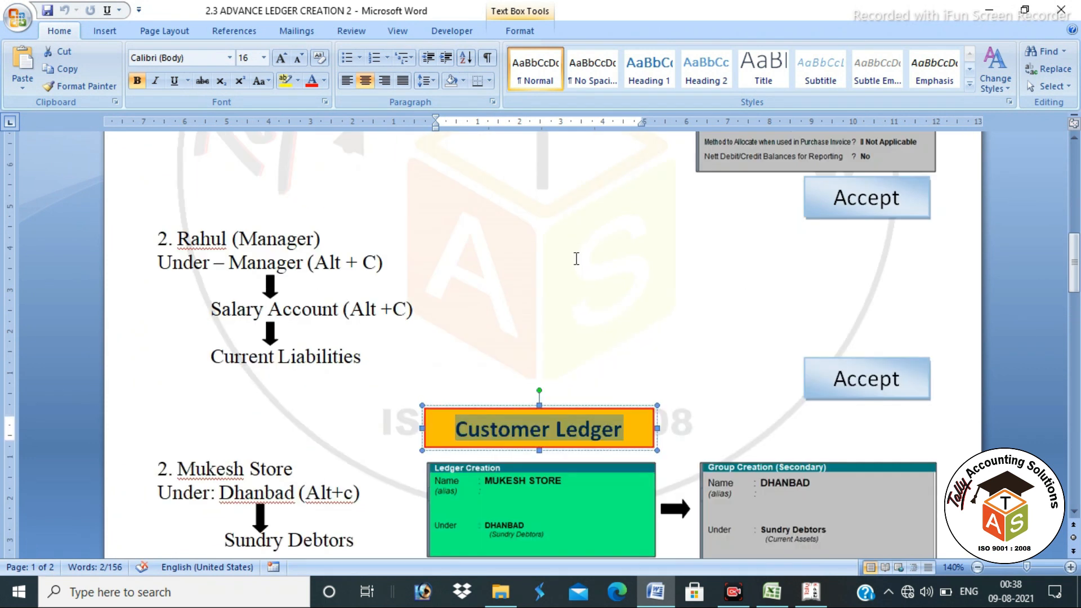
scroll(576, 259, "up", 4)
scroll(485, 242, "down", 7)
key("alt+Tab")
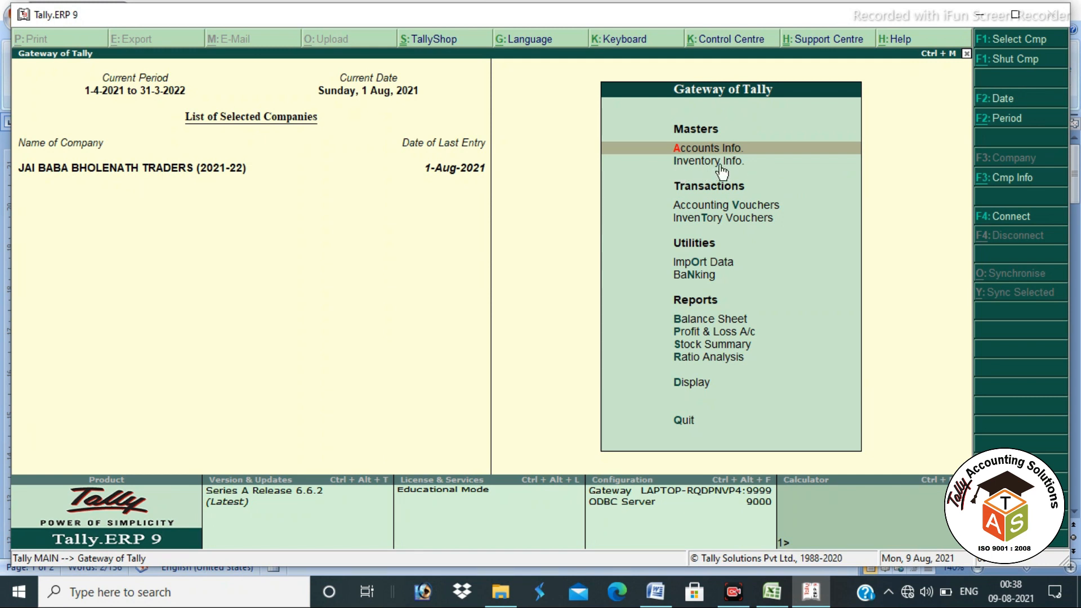
Step: Open Ledger Creation from the accounts masters
left_click(720, 163)
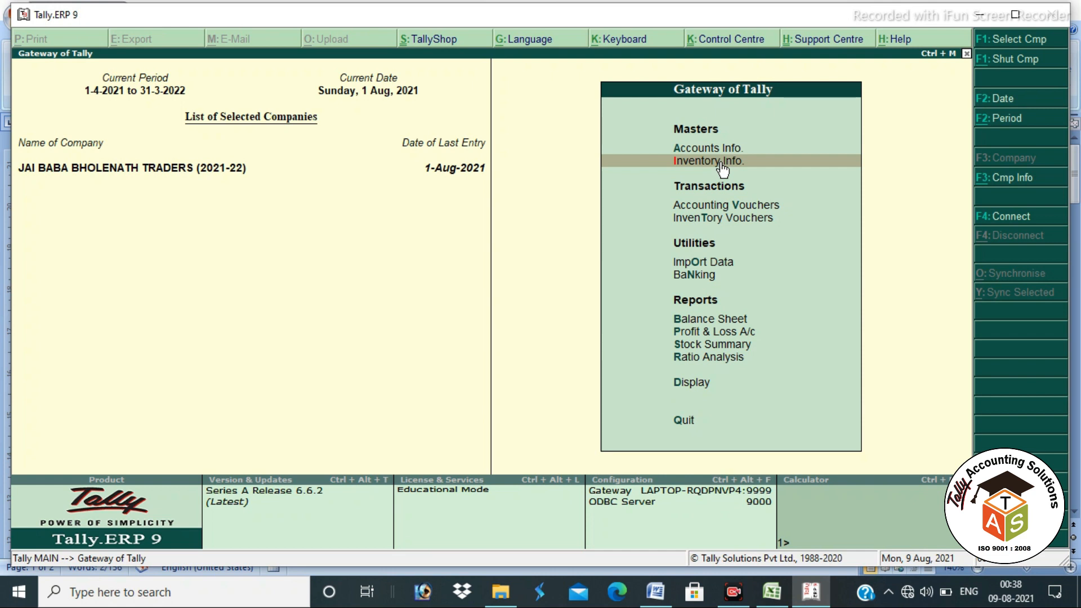
key("Up")
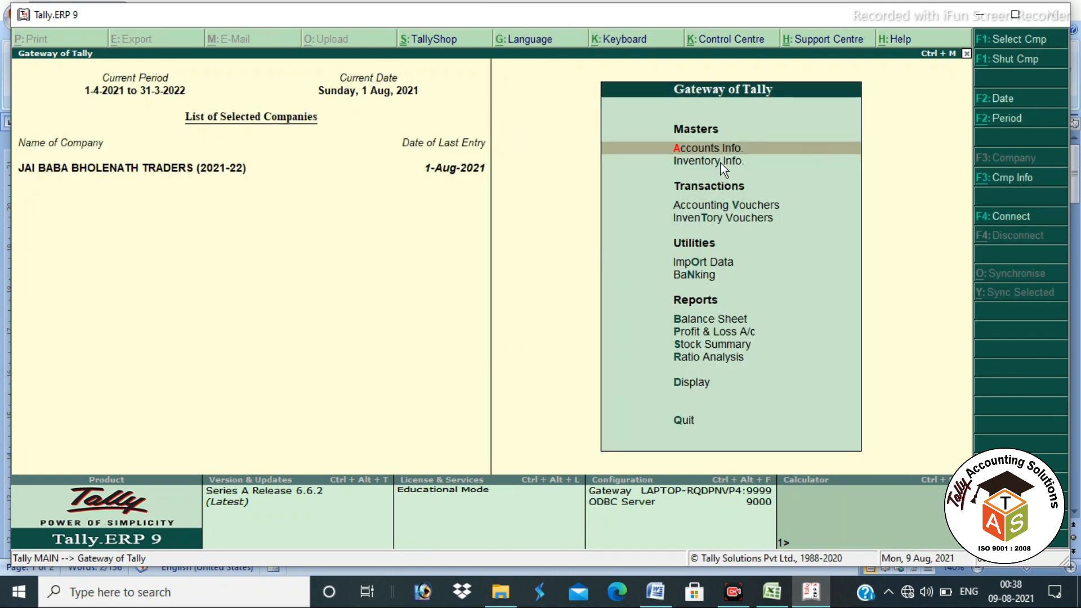
key("Return")
key("Down")
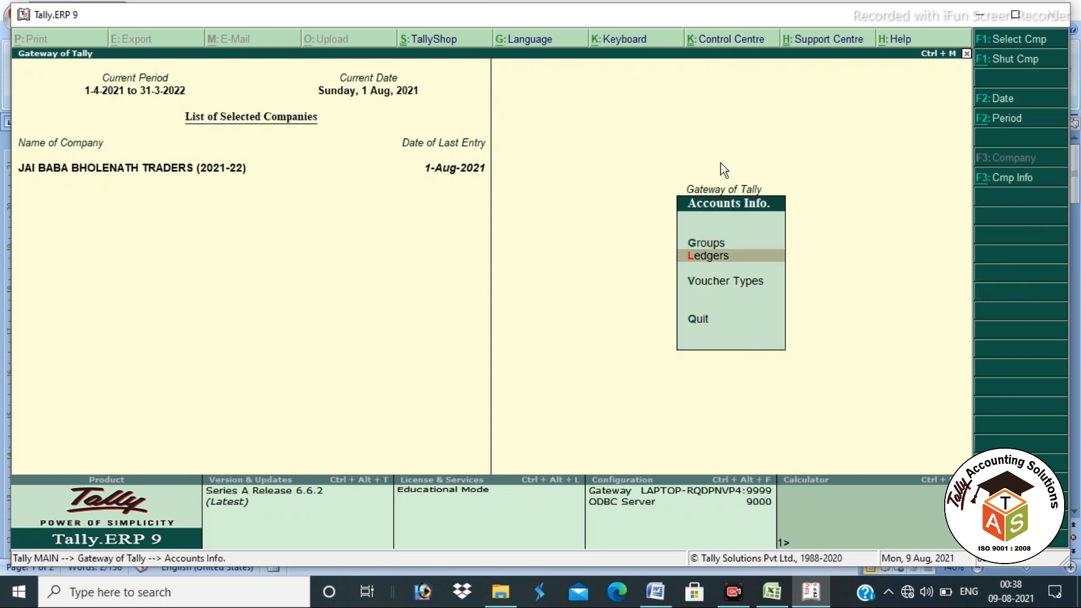
key("Return")
key("Return")
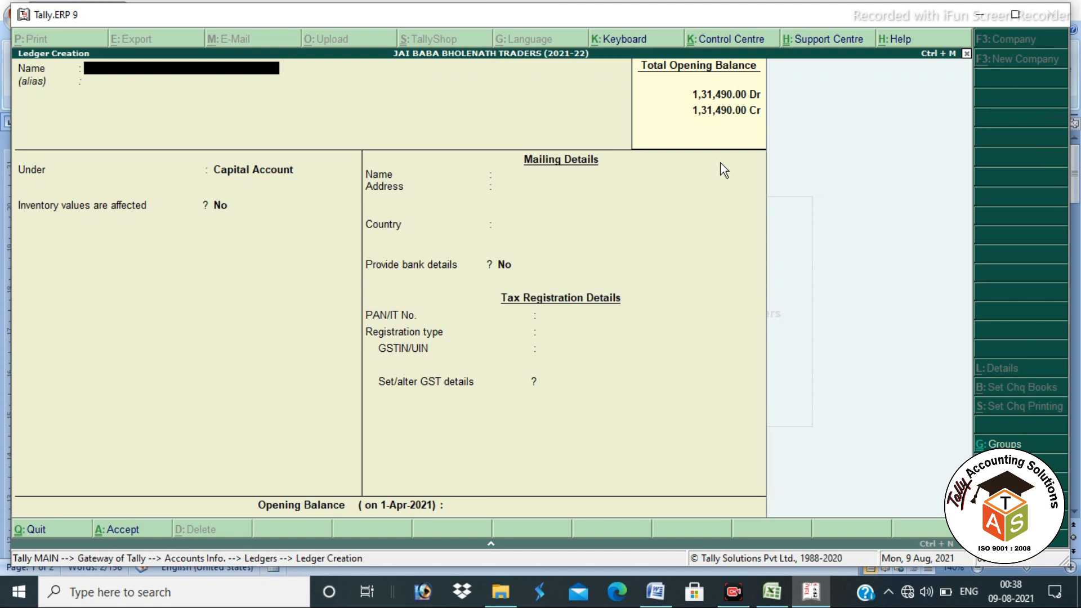
Step: Name the ledger with the salesman's name plus [SALES MAN], try SALES as group, then clear it
type("RAHUL")
type(" [")
type("SALES S")
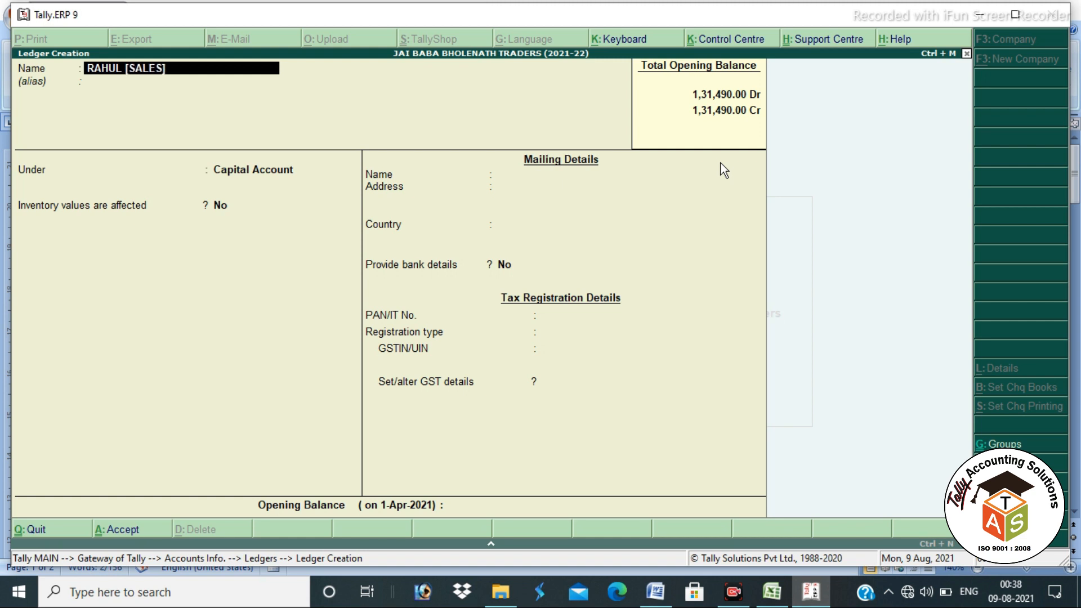
key("BackSpace")
type("MAN")
key("Return")
key("Return")
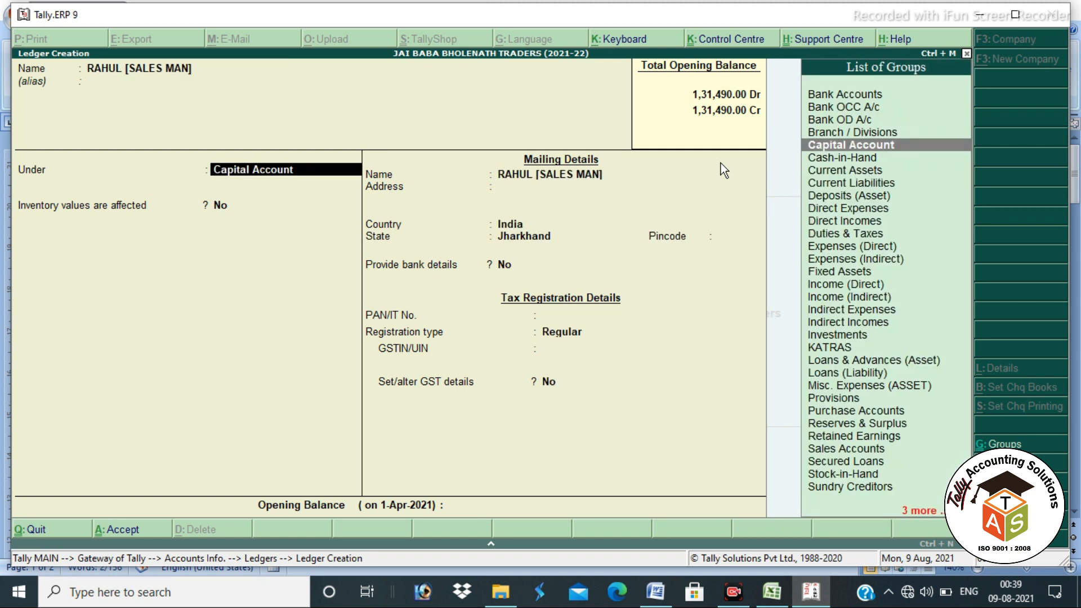
type("SA")
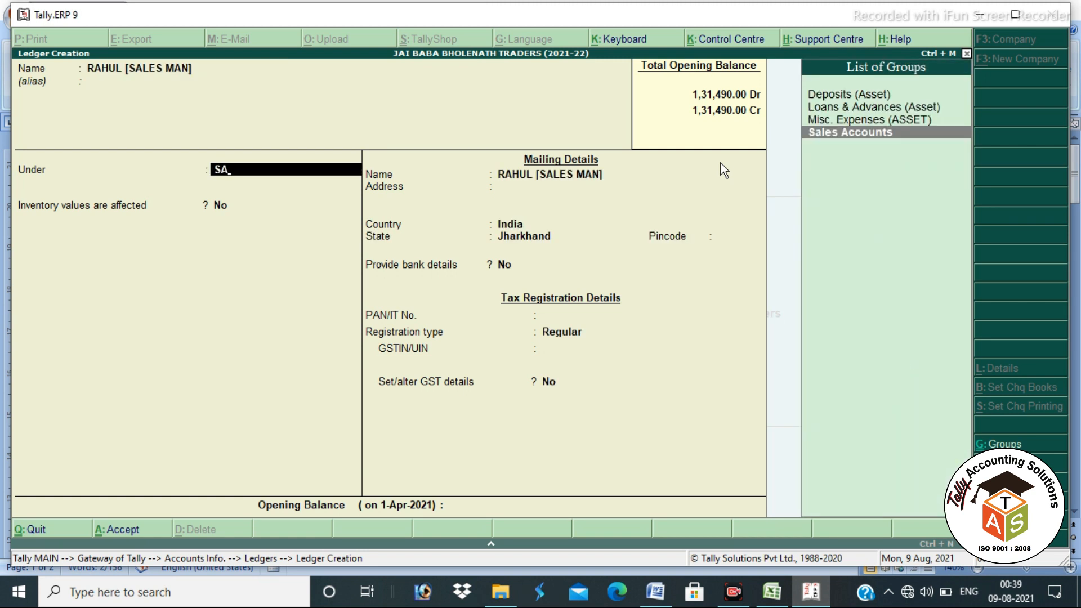
type("LES")
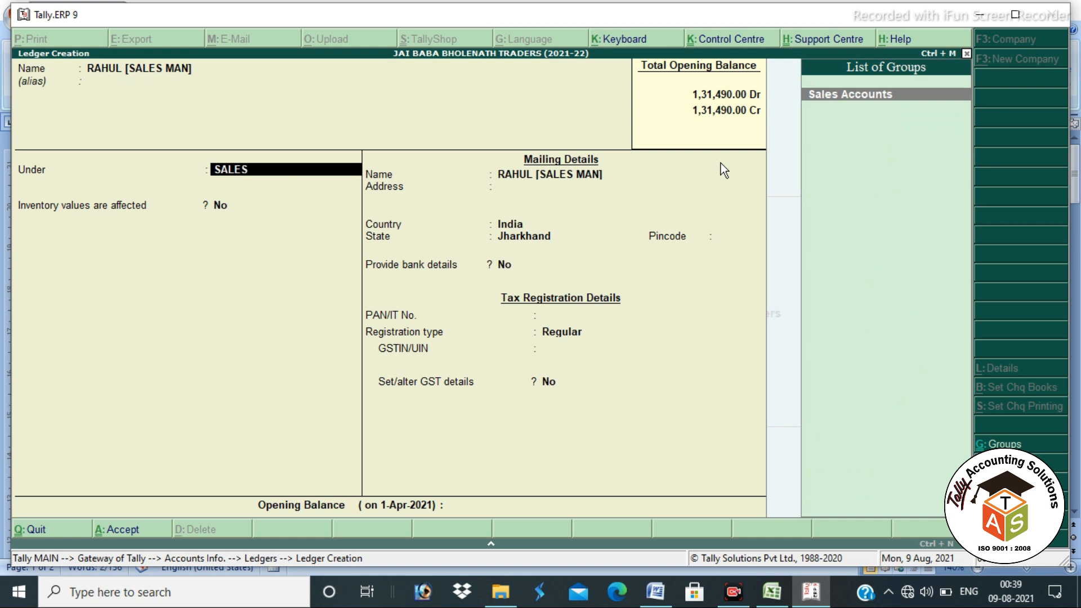
key("space")
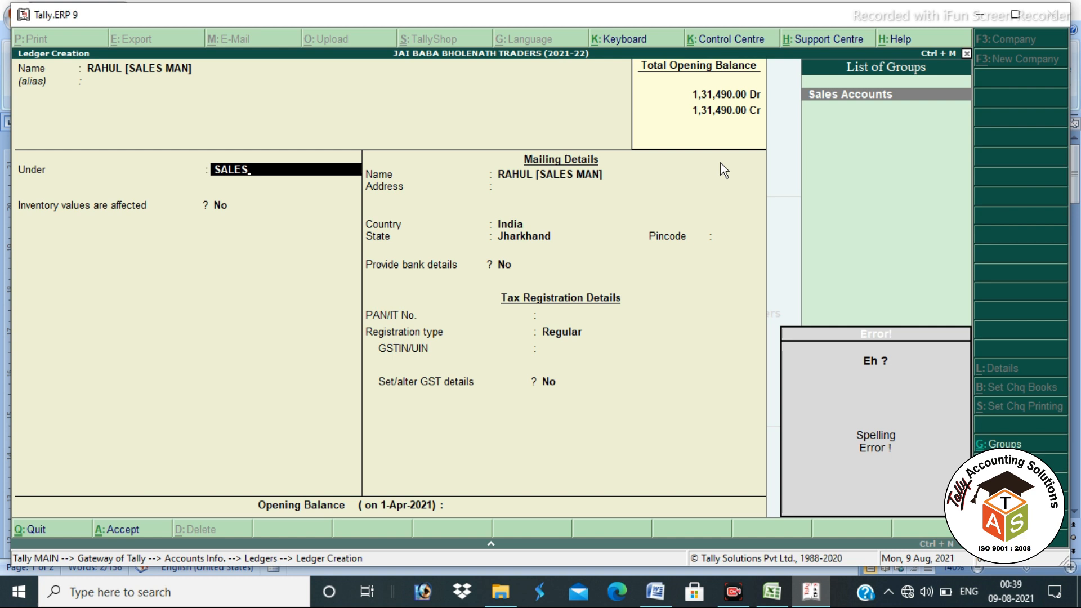
key("BackSpace")
key("BackSpace")
key("BackSpace")
key("BackSpace")
key("BackSpace")
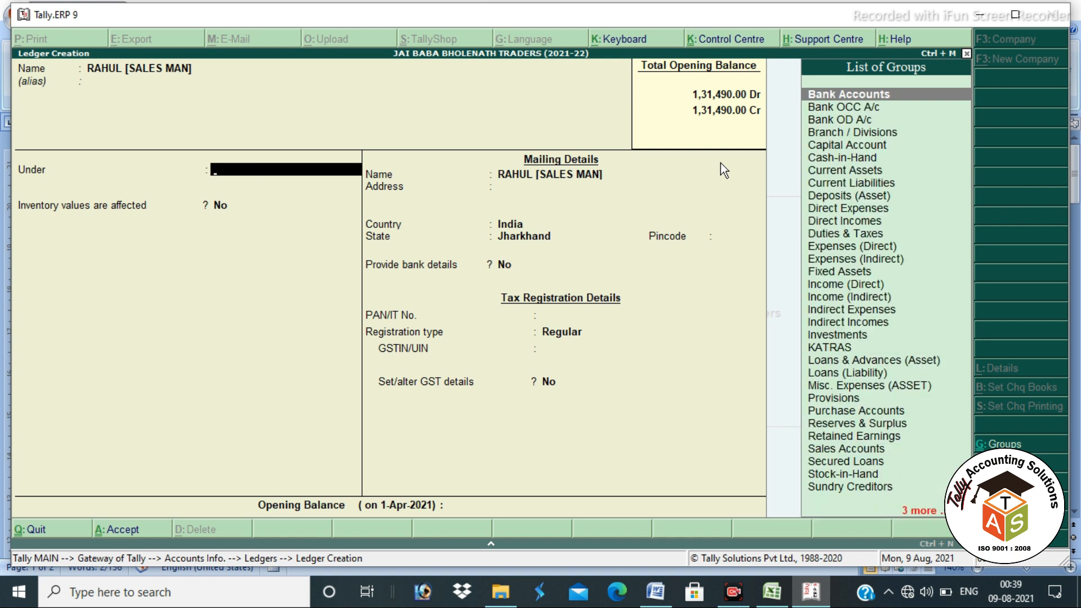
Step: Start a new group SALES MAN and give it a new parent group SALARY ACCOUNT
key("alt+c")
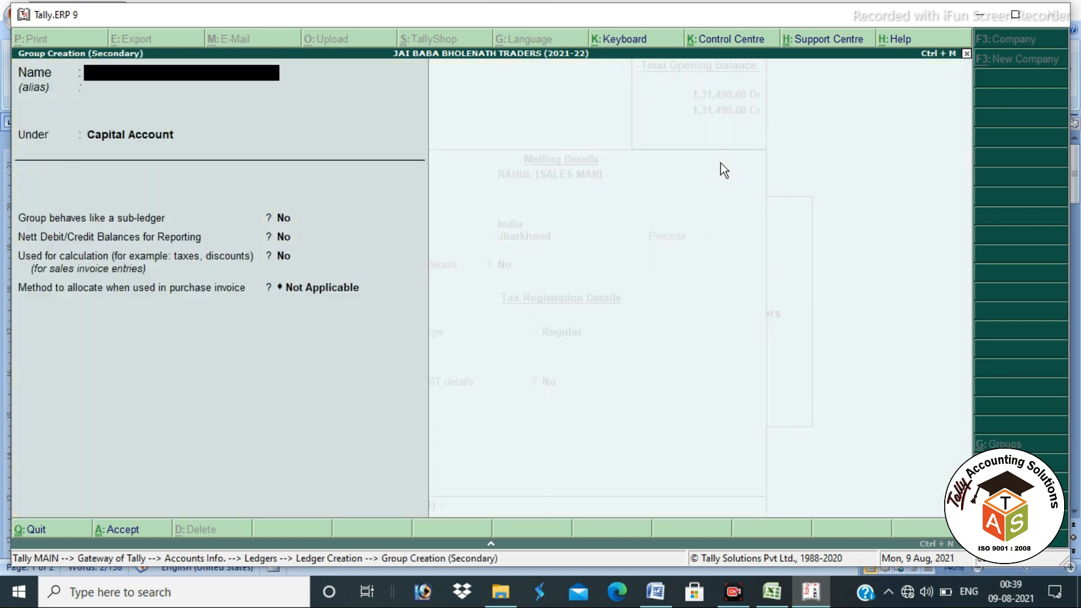
type("SALES ,AM")
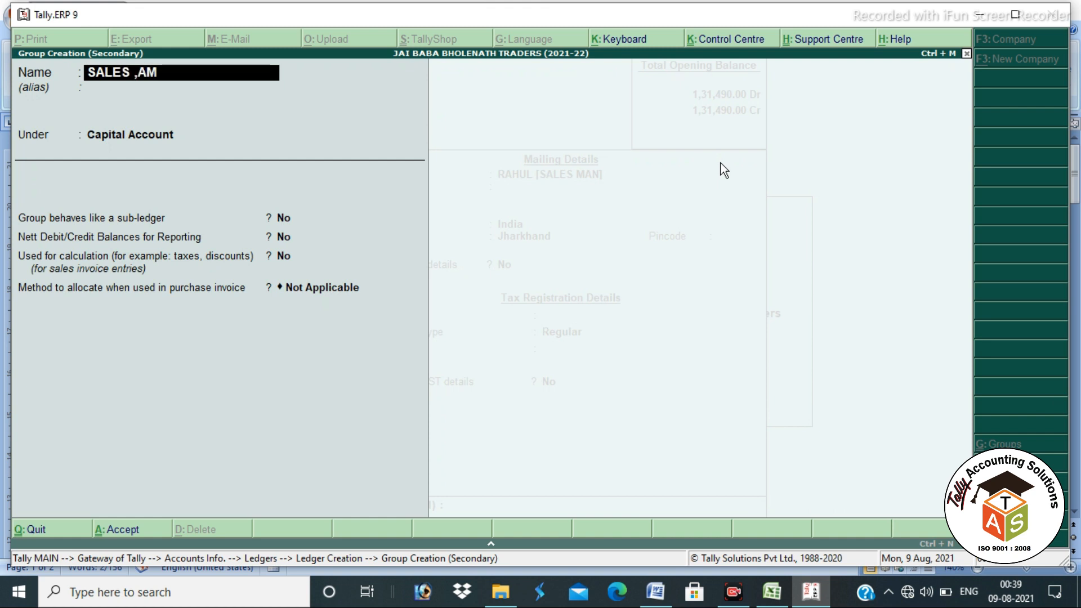
key("BackSpace")
key("BackSpace")
type("MAN")
key("Return")
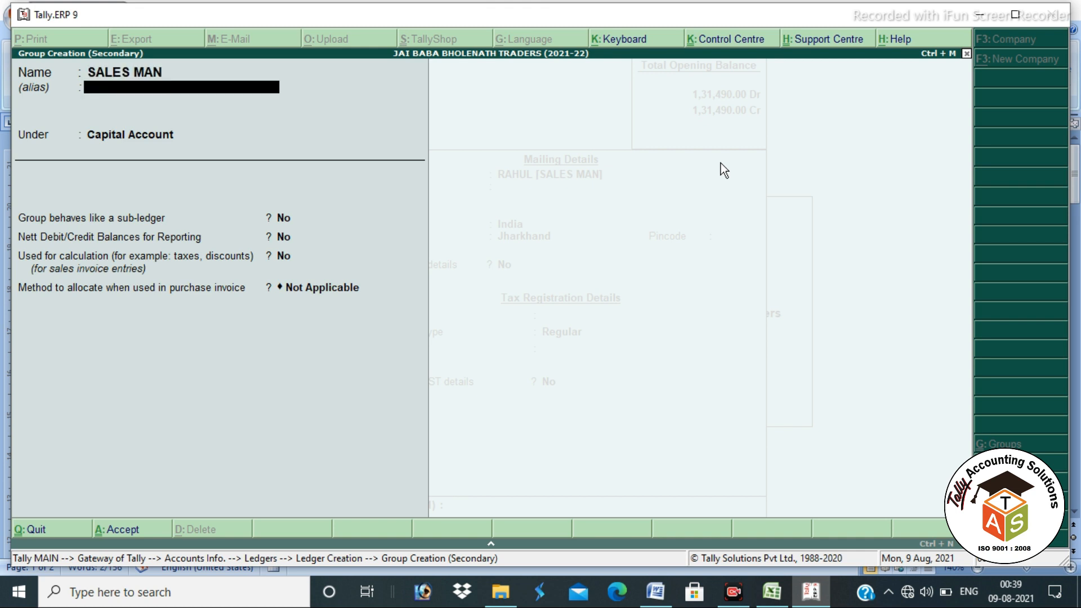
key("BackSpace")
type("S")
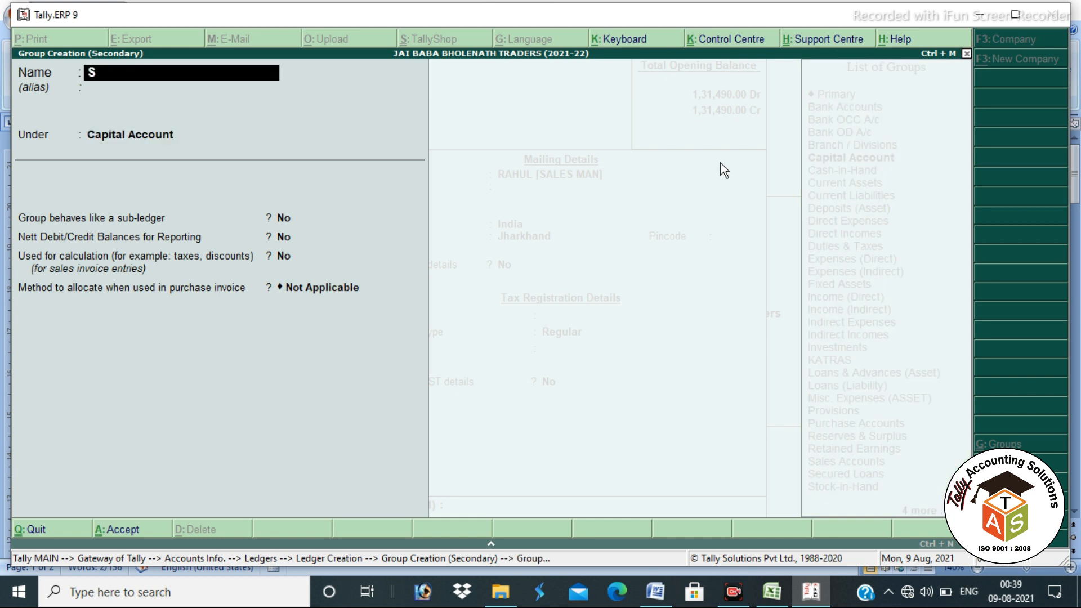
type("ALARY ACCOUNT")
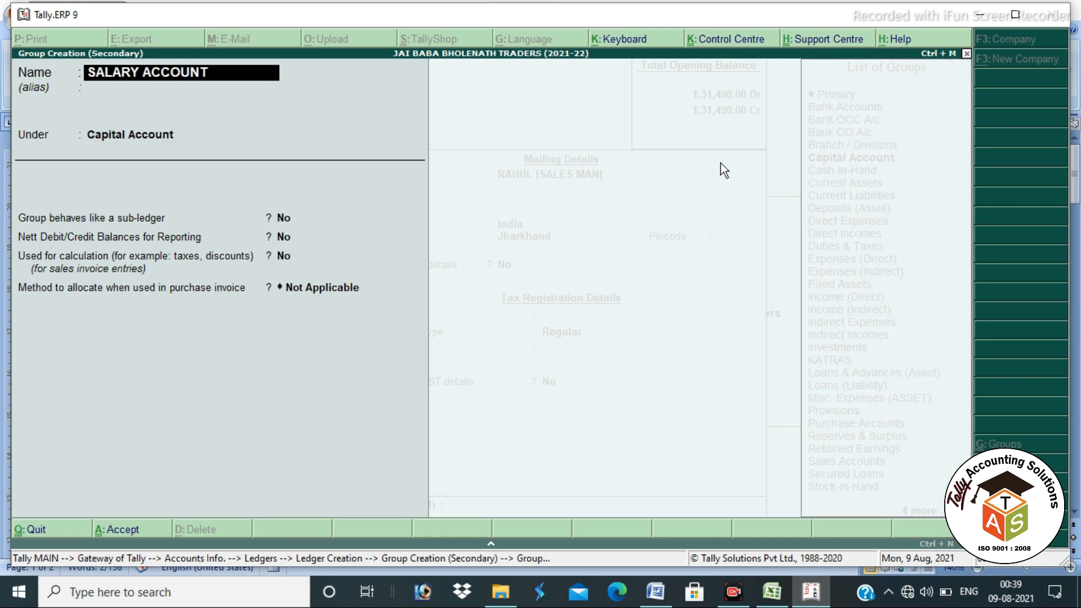
key("Return")
Step: Place SALARY ACCOUNT under Current Liabilities and save that group
type("CURE")
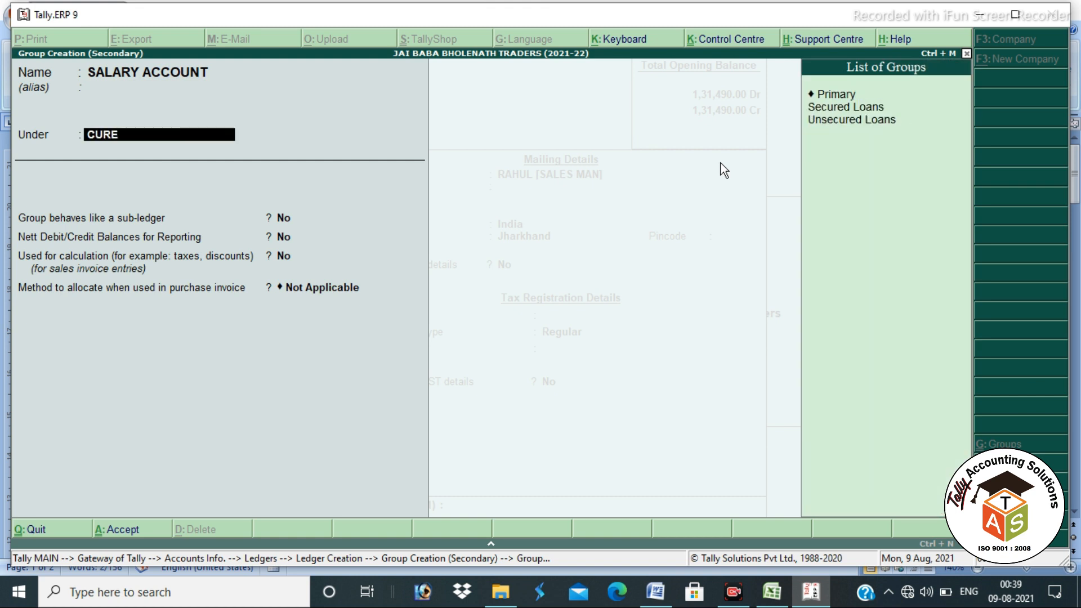
key("BackSpace")
key("BackSpace")
key("BackSpace")
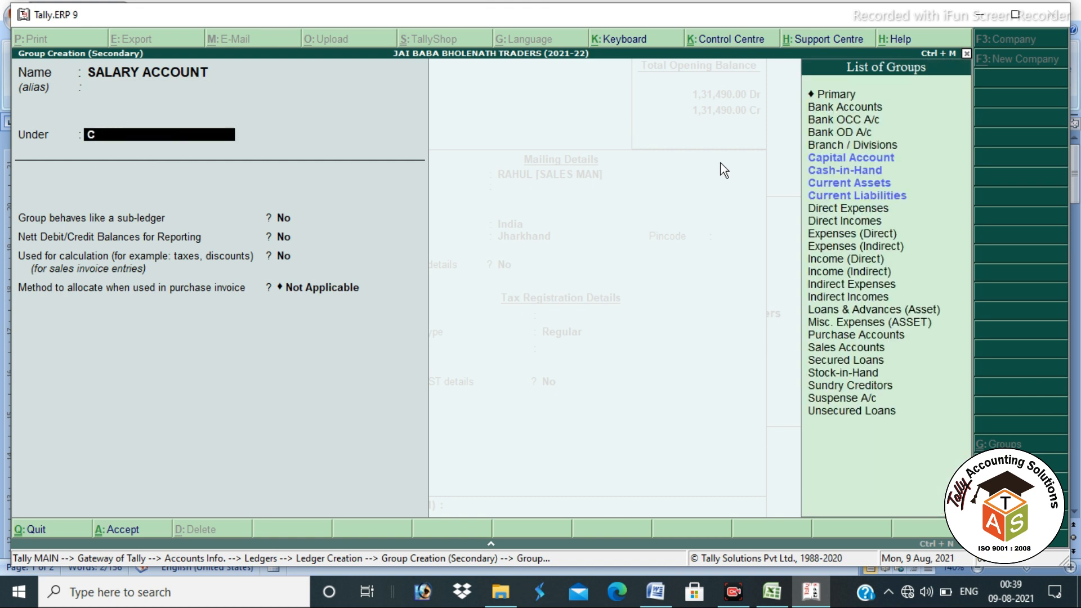
type("URE")
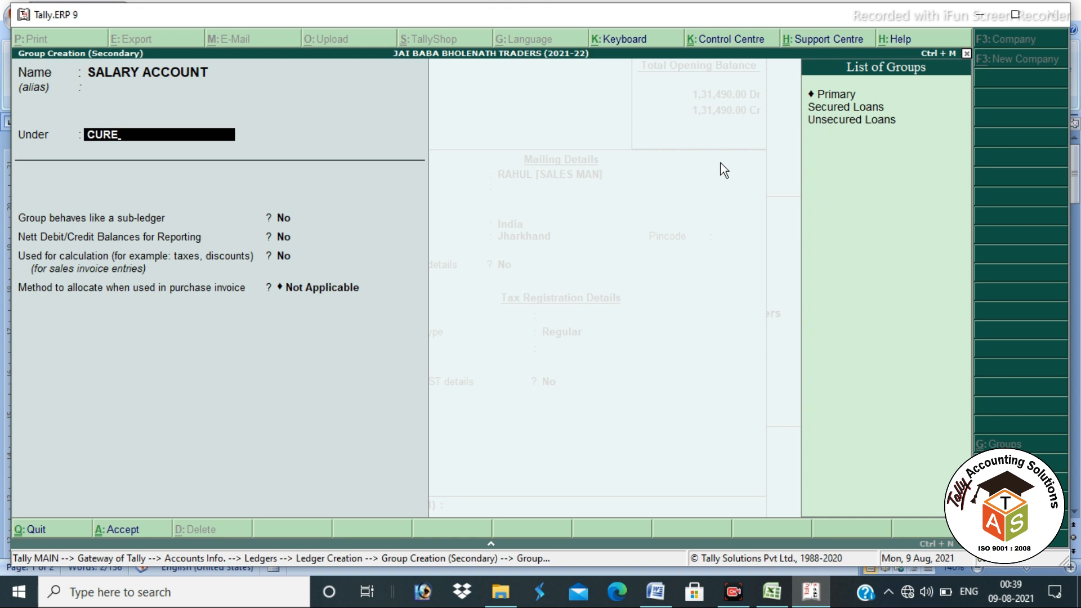
key("BackSpace")
key("Down")
key("Down")
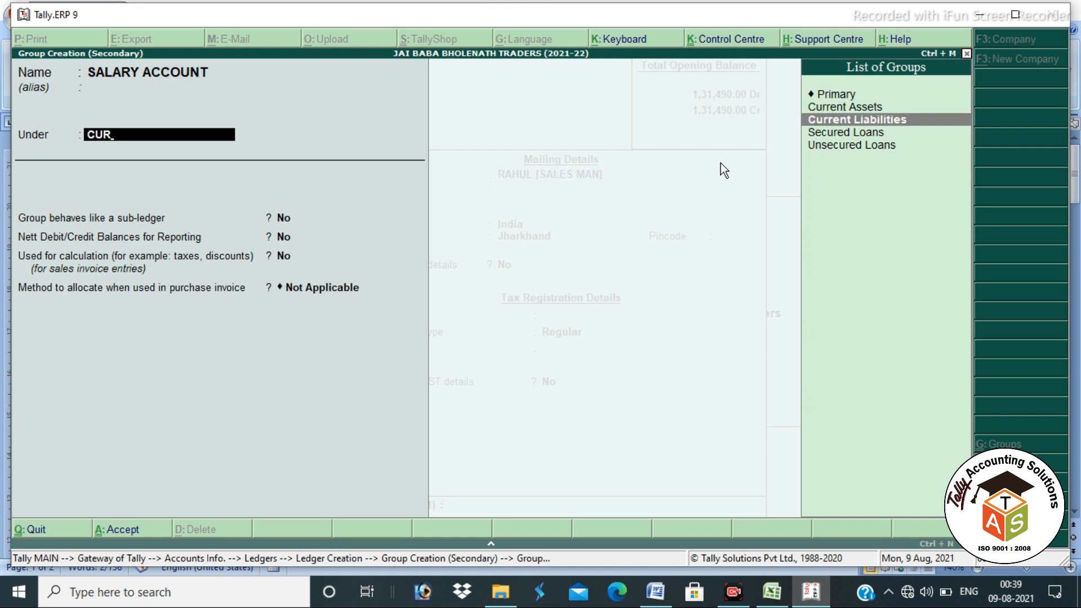
key("Return")
key("Return")
key("Return")
key("Return")
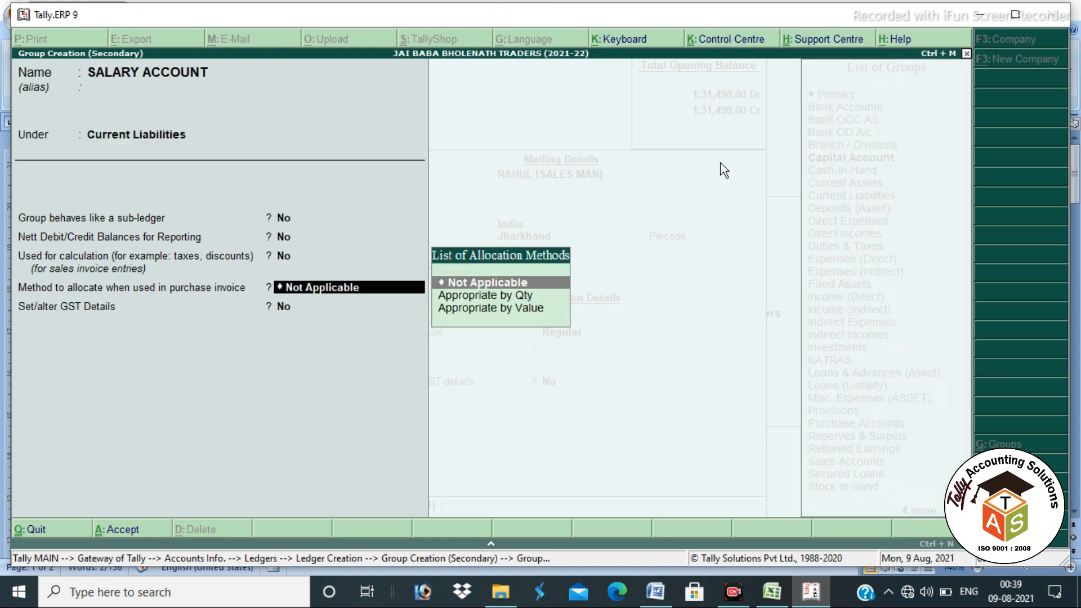
key("Return")
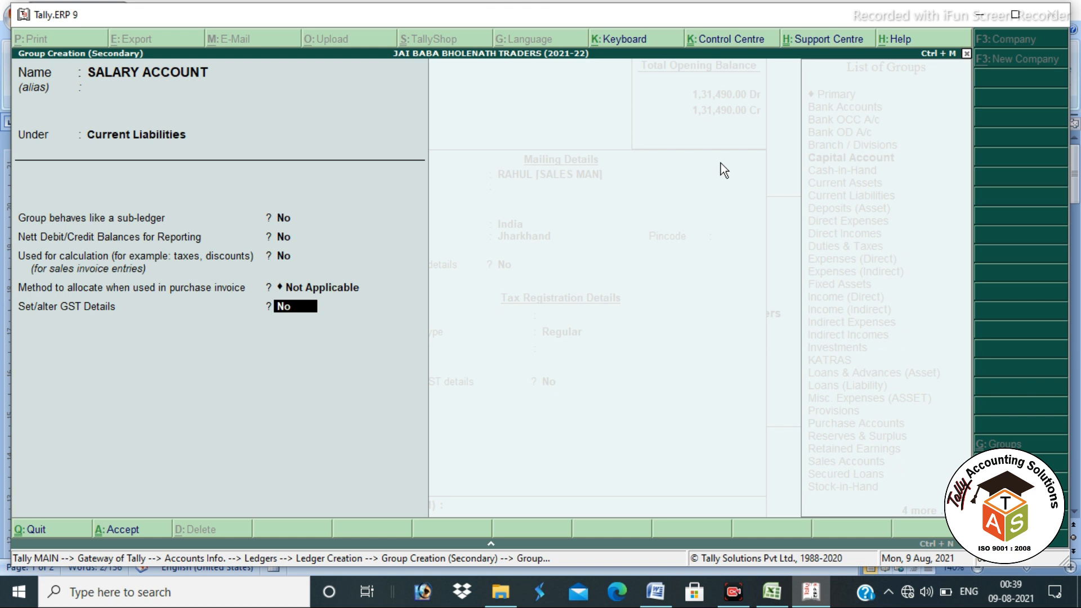
key("Return")
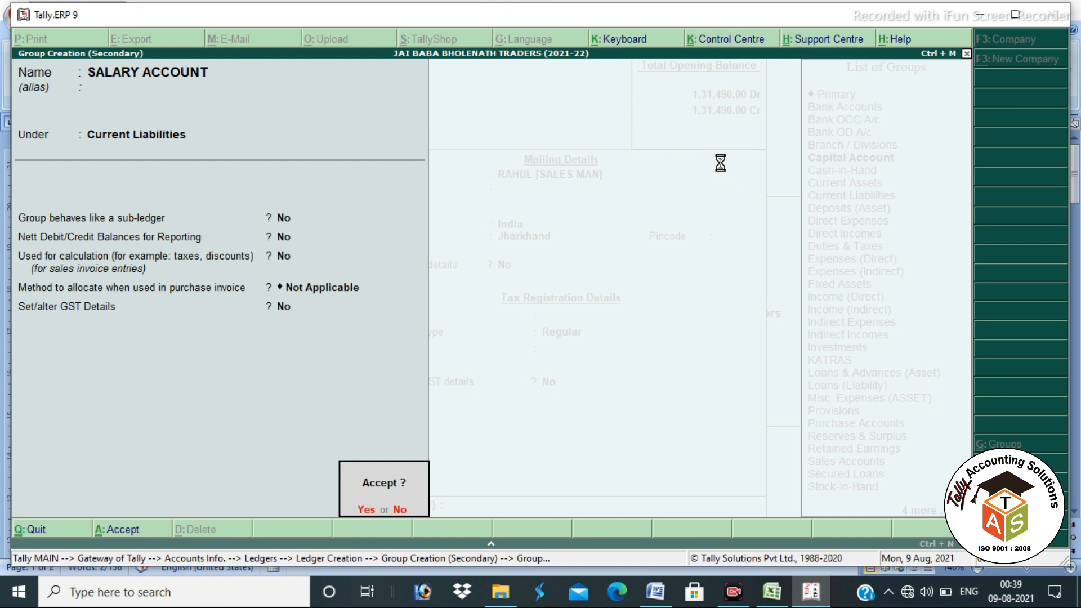
key("Return")
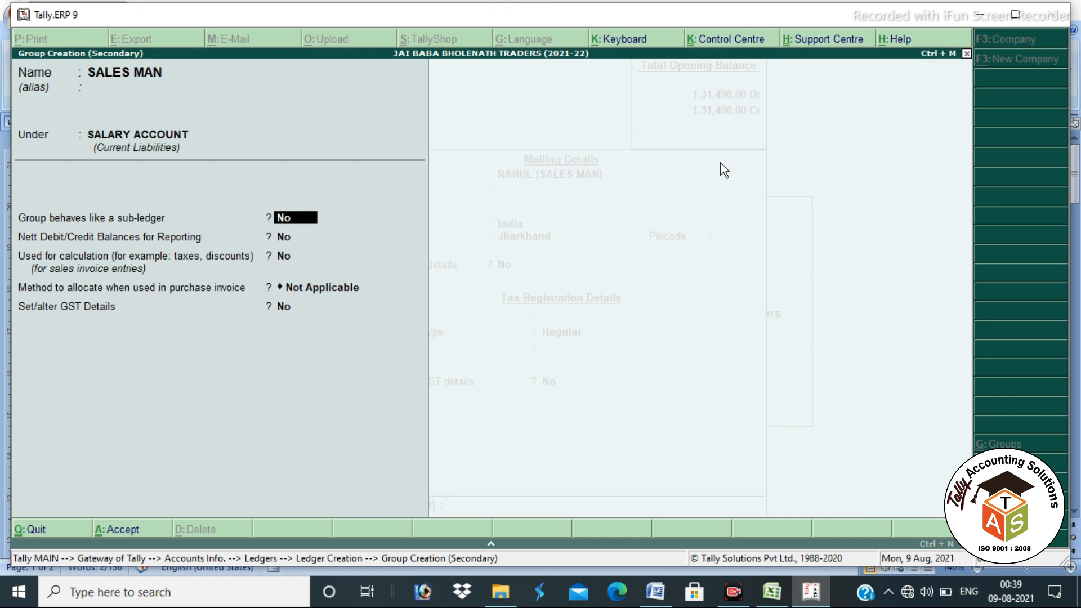
Step: Save the SALES MAN group with allocation Not Applicable and fill the salesman ledger's remaining fields
key("Return")
key("Return")
key("Return")
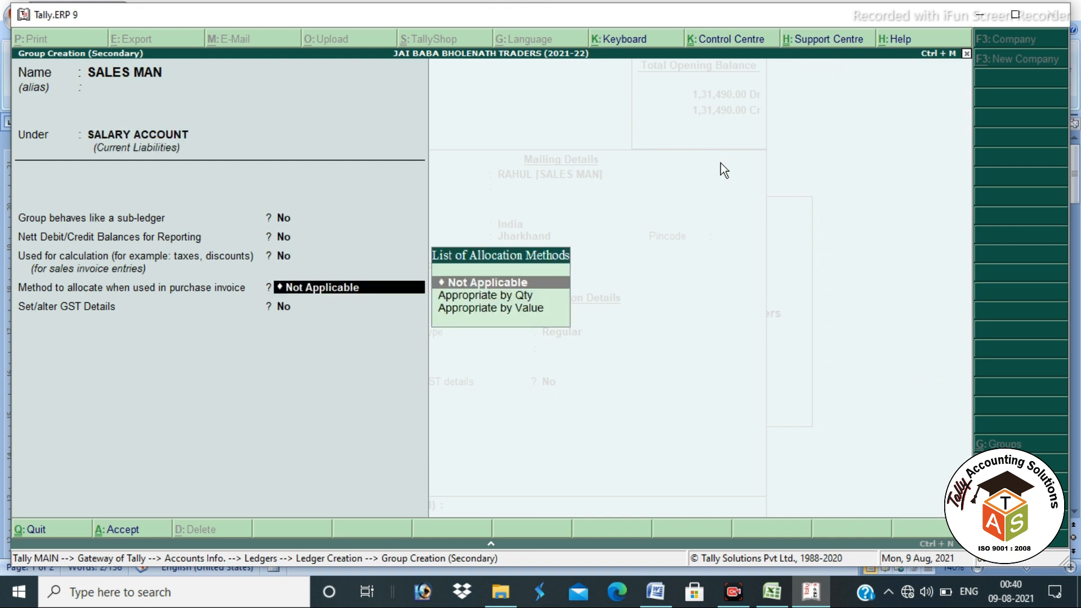
key("Return")
key("Return")
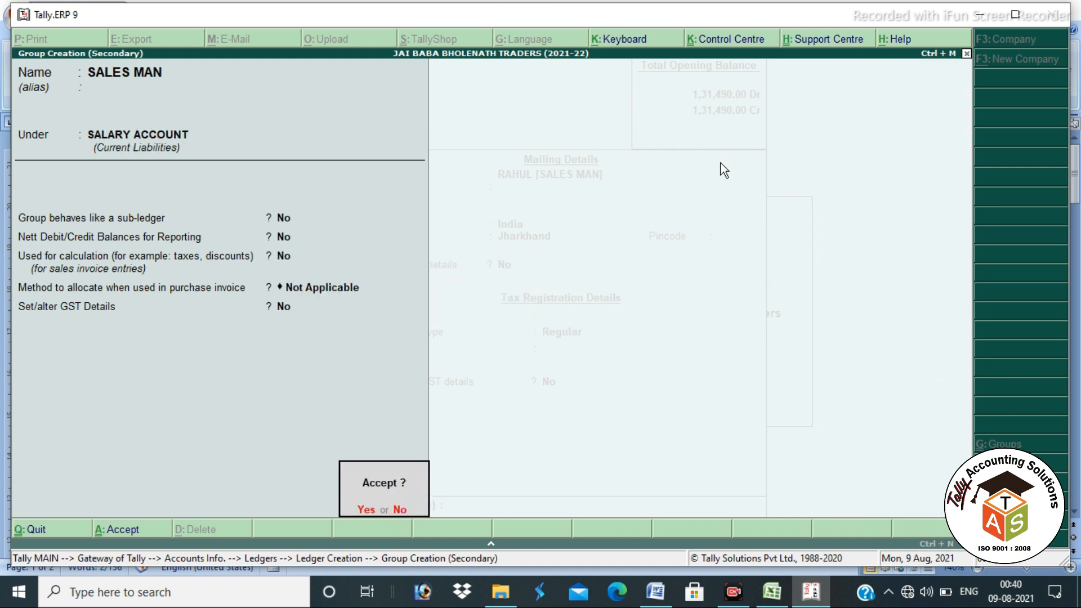
key("Return")
key("Return")
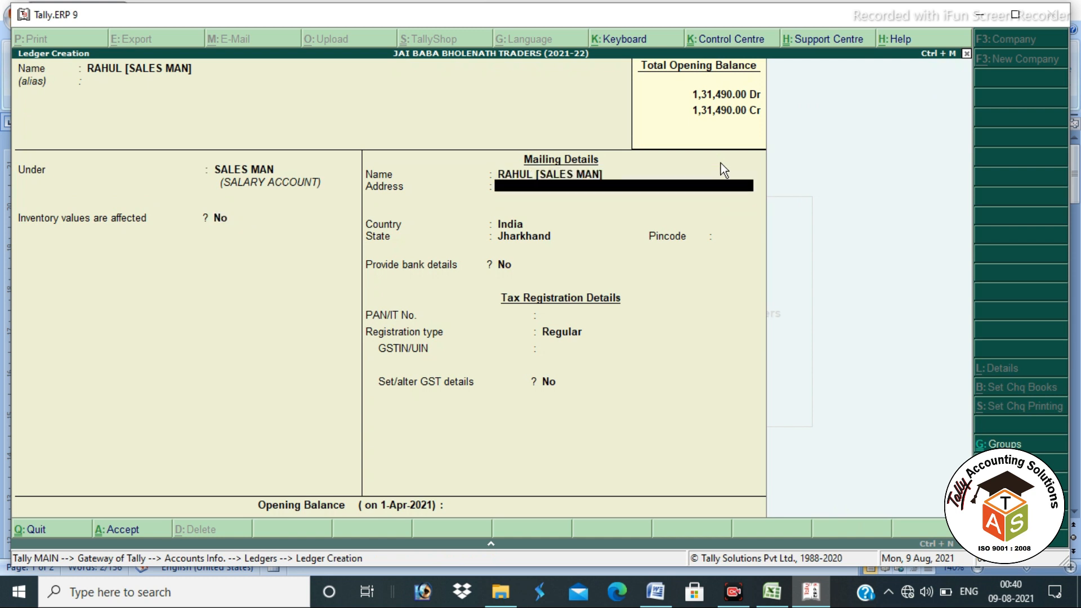
key("Return")
key("Return")
key("Return")
key("Return")
key("Return")
key("Return")
key("Return")
key("Return")
key("Return")
key("Return")
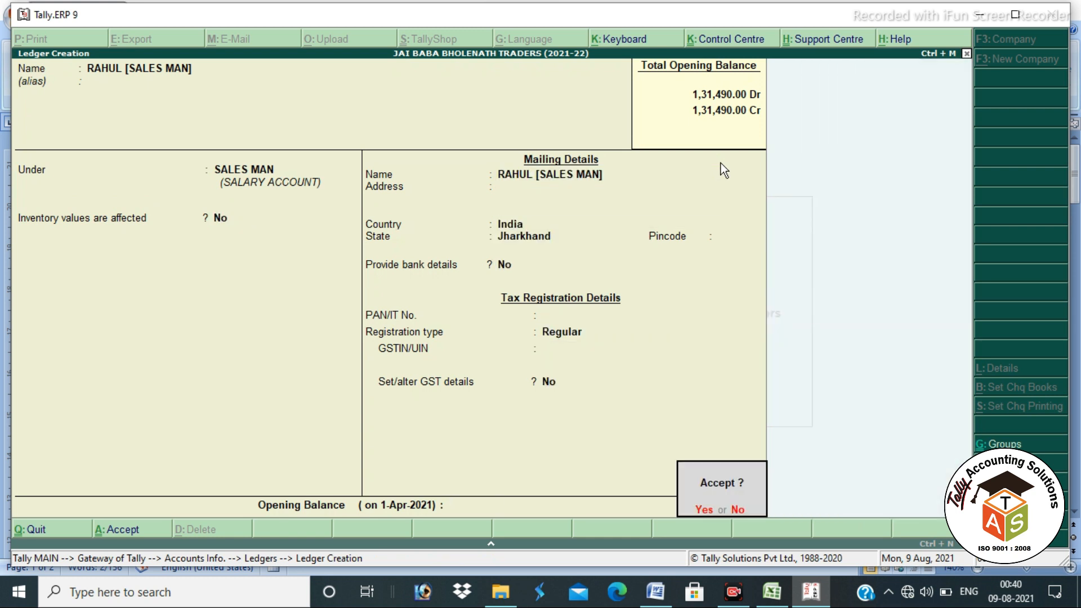
key("Return")
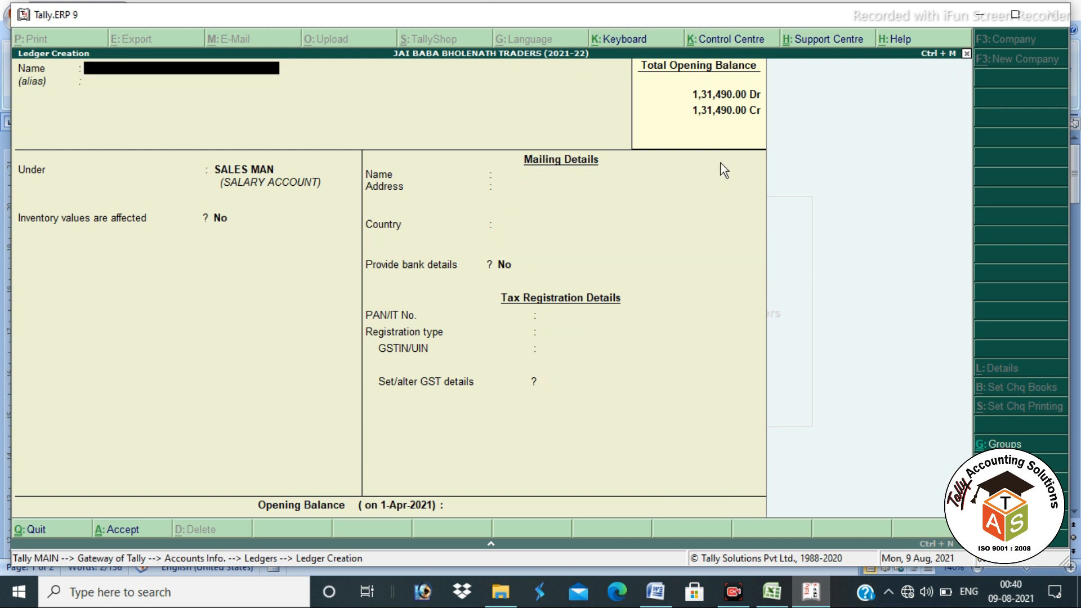
Step: Save the first salesman ledger, then enter and save a second one suffixed [SALES MAN]
type("MUKESH")
type("P")
key("BackSpace")
type("[SALES MAN]")
key("Return")
key("Return")
key("Return")
key("Return")
key("Return")
key("Return")
key("Return")
key("Return")
key("Return")
key("Return")
key("Return")
key("Return")
key("Return")
key("Return")
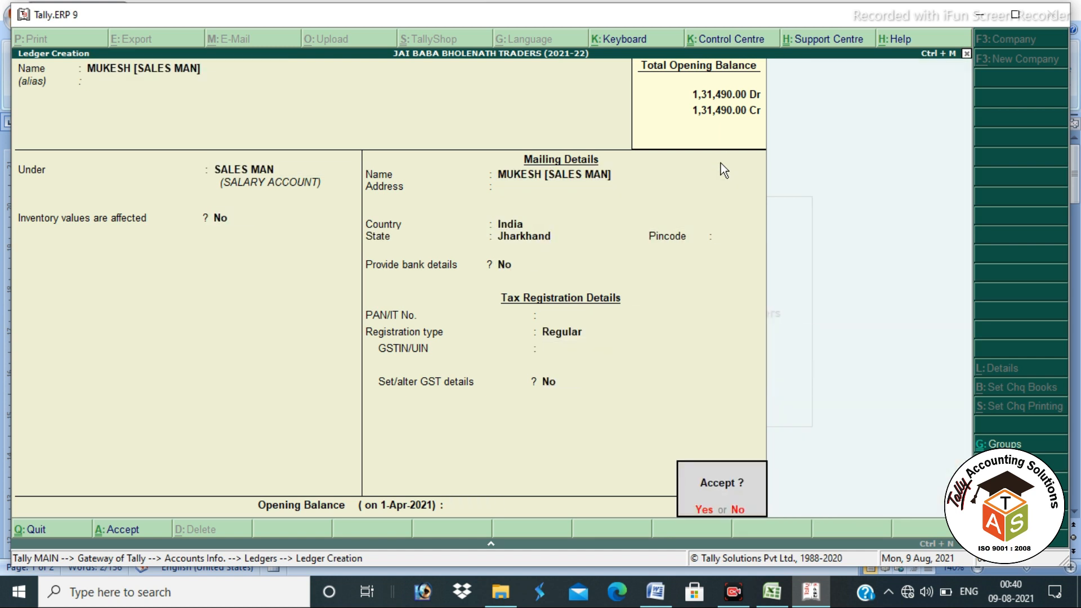
key("Return")
Step: Name the cashier's ledger with a [CASHIER] suffix and create a CASHIER group for it
type("PU")
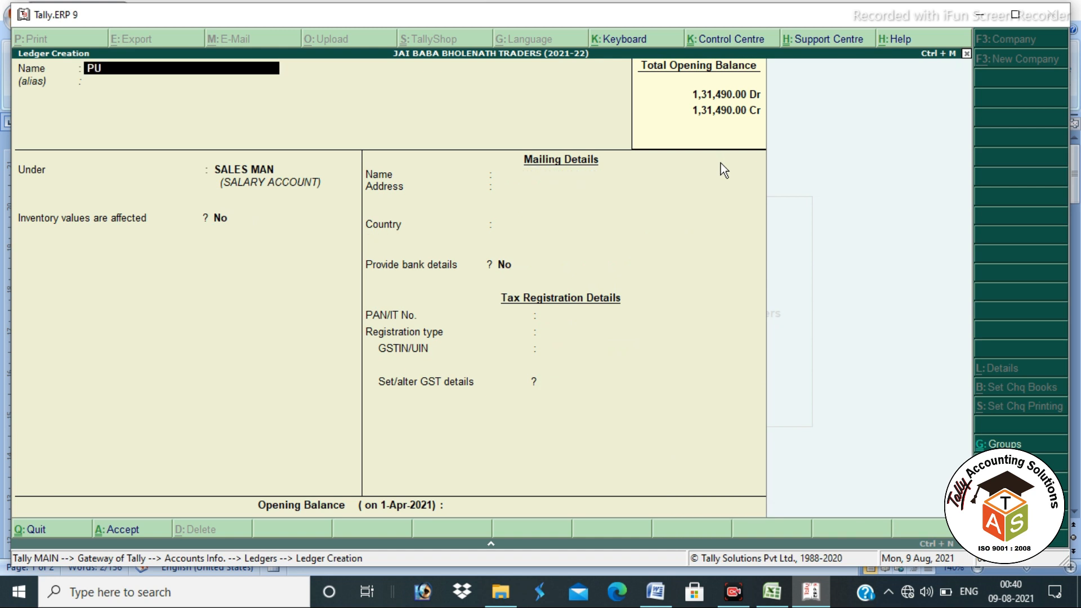
type("JA [CASH]IER]")
key("Return")
key("Return")
key("alt+c")
type("CASHIER")
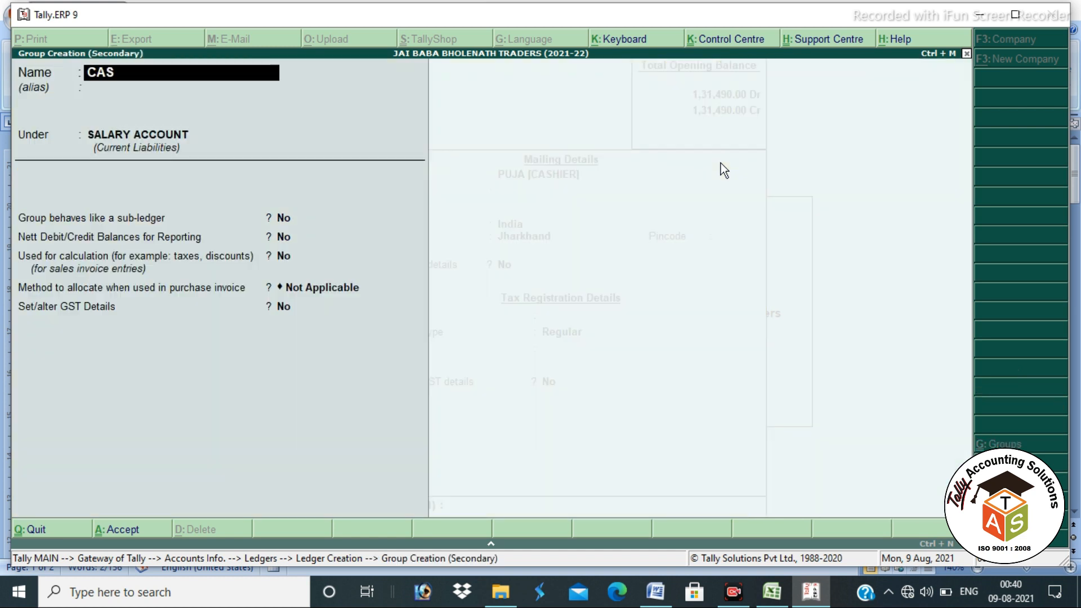
key("Return")
key("Return")
key("Return")
key("Return")
key("Return")
key("Return")
key("Return")
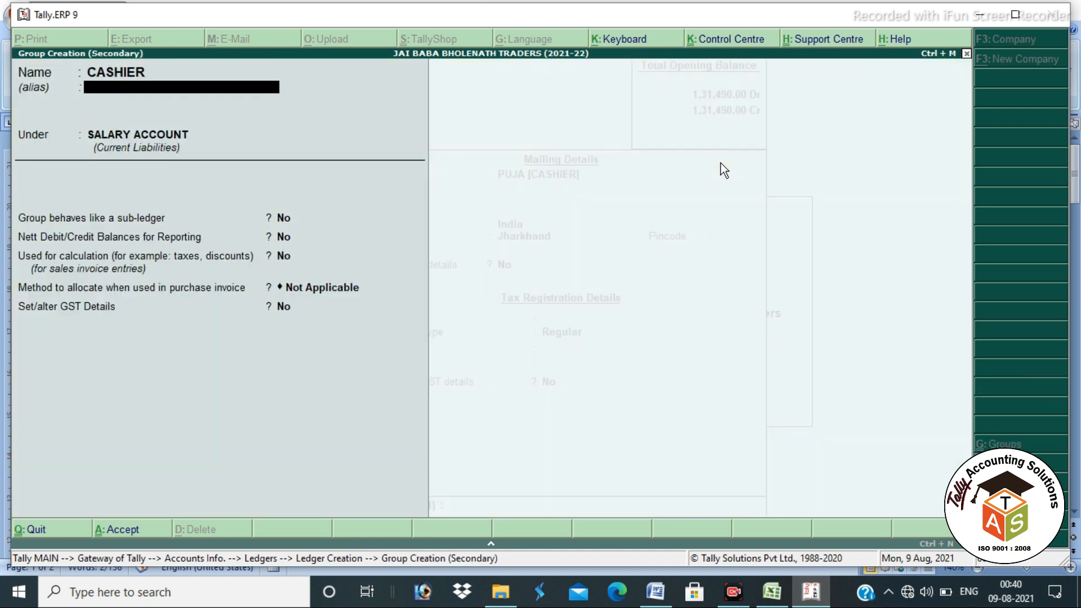
key("Return")
key("Return")
key("Return")
key("Return")
key("Return")
key("Return")
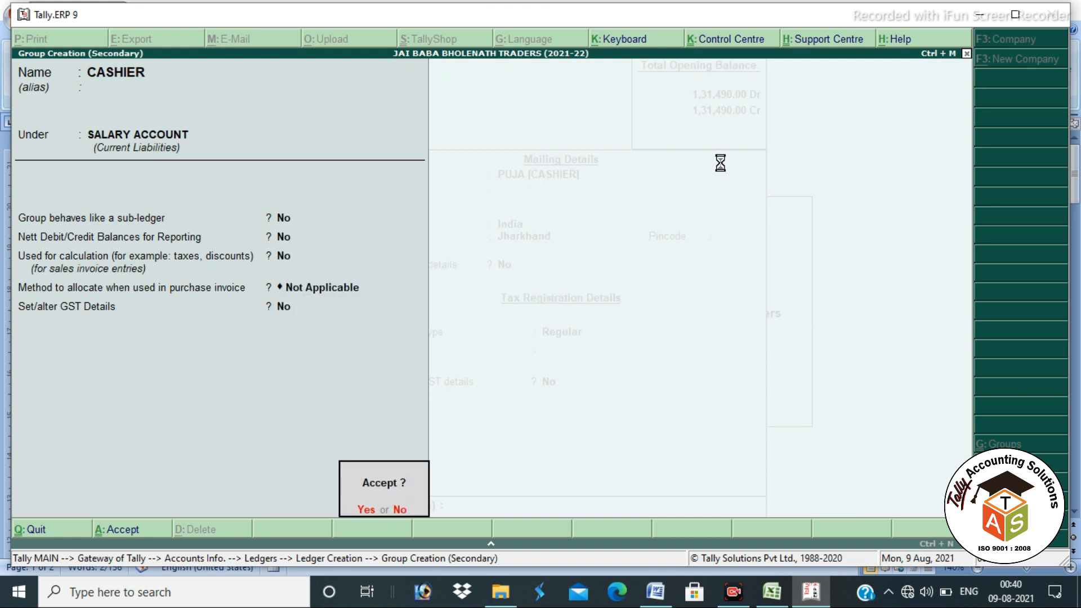
Step: Save the cashier's ledger and enter the accountant's ledger name with an [ACCOUNTANT] suffix
key("Return")
key("Return")
key("Return")
key("Return")
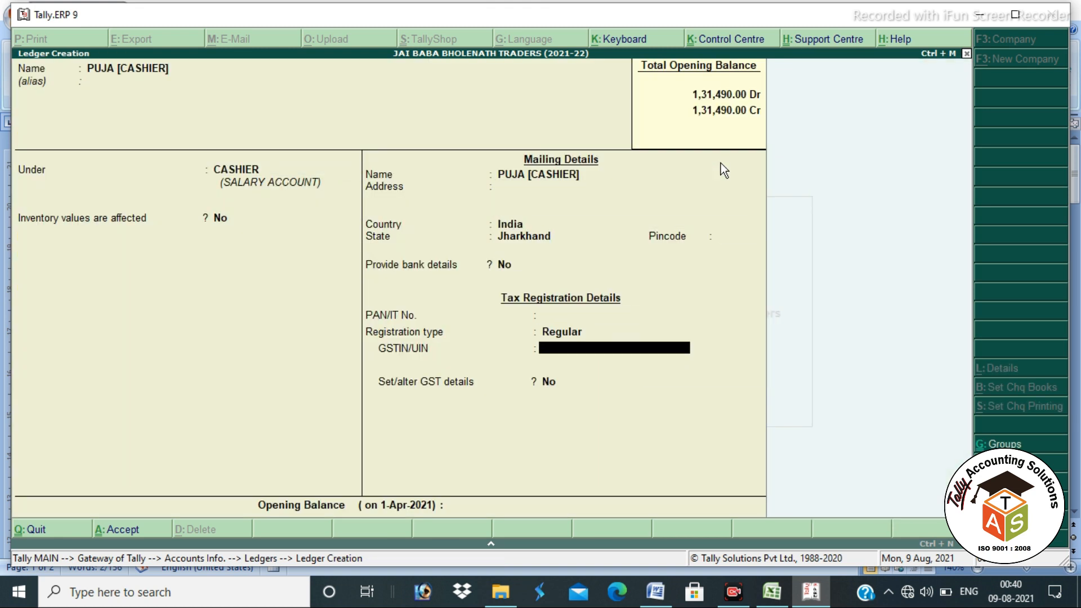
key("Return")
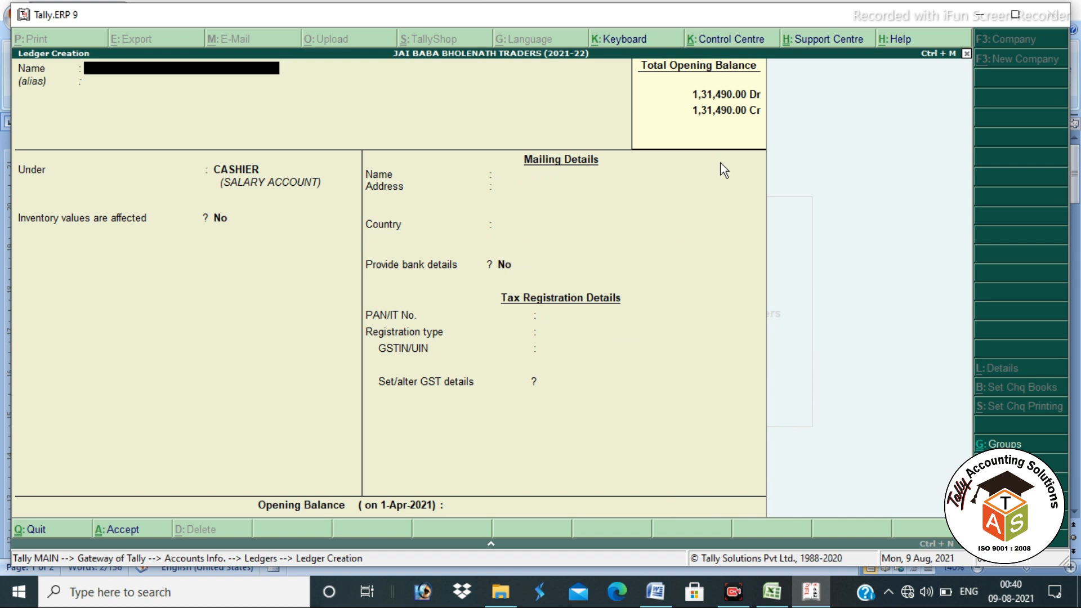
type("KISHOR")
type(" [ACCOUNTANT")
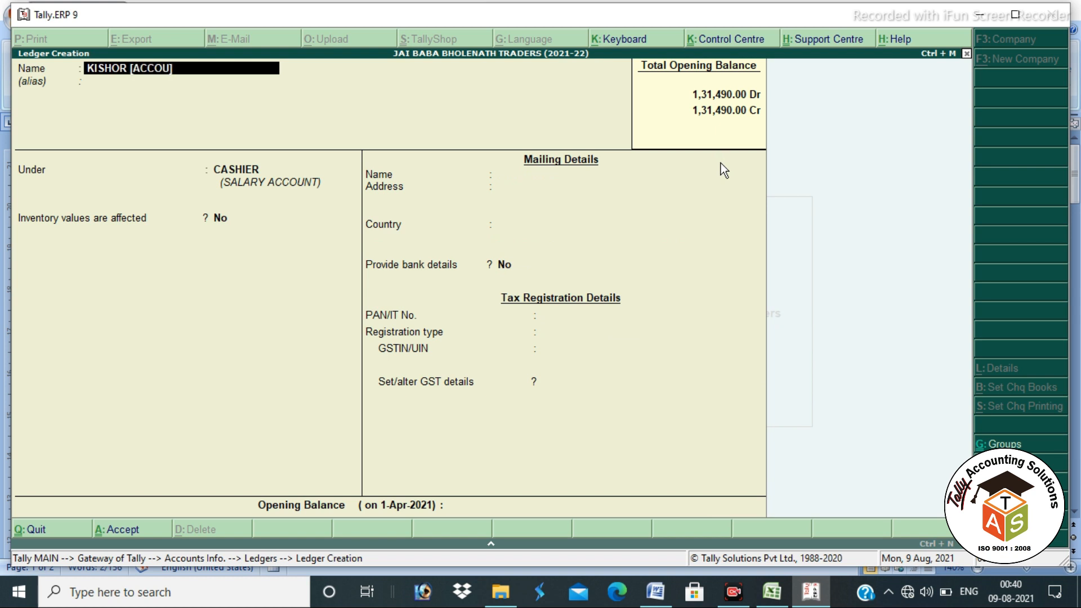
type("]")
key("Return")
key("Return")
Step: Create the ACCOUNTANT group and save the accountant's ledger under it
key("alt+c")
type("ACCOUNTANT")
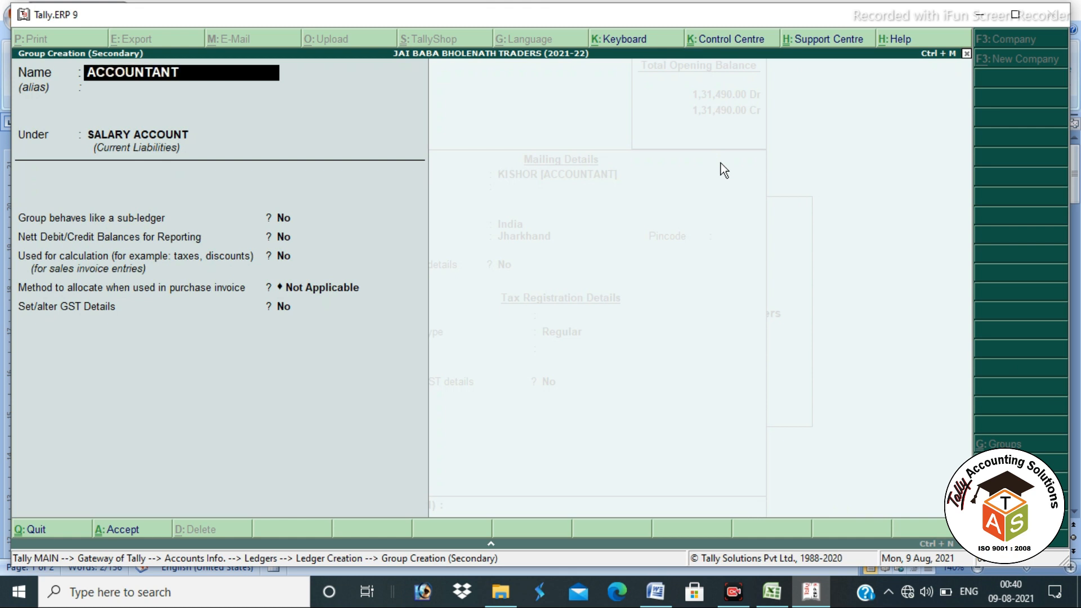
key("Return")
key("Return")
key("Return")
key("Return")
key("Return")
key("Return")
key("Return")
key("Return")
key("Return")
key("Return")
key("Return")
key("Return")
key("Return")
key("Return")
key("Return")
key("Return")
key("Return")
key("Return")
key("Return")
key("Return")
key("Return")
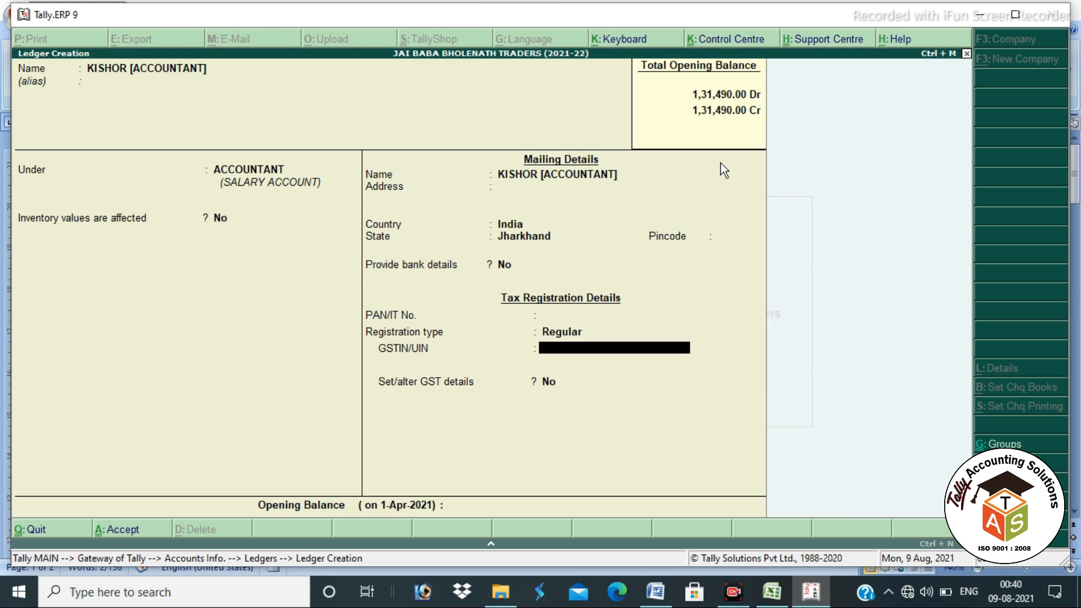
key("Return")
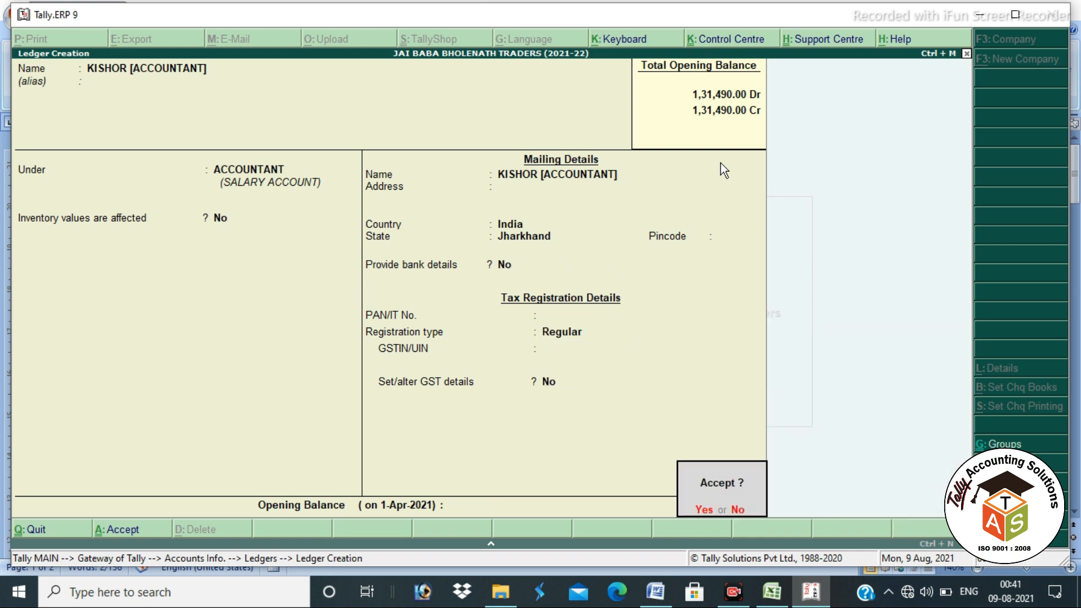
key("Return")
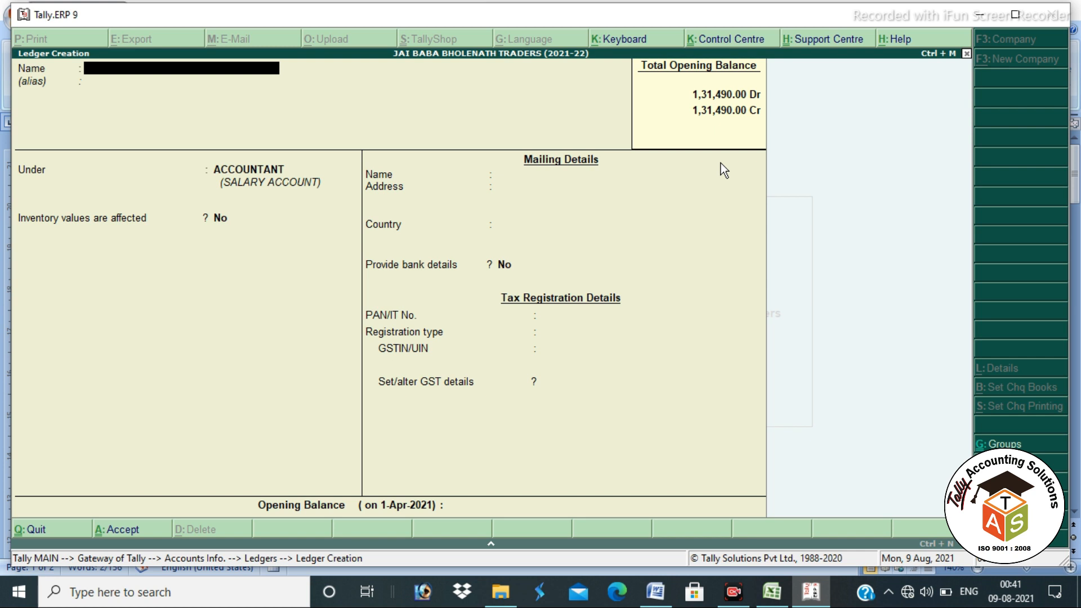
left_click(772, 591)
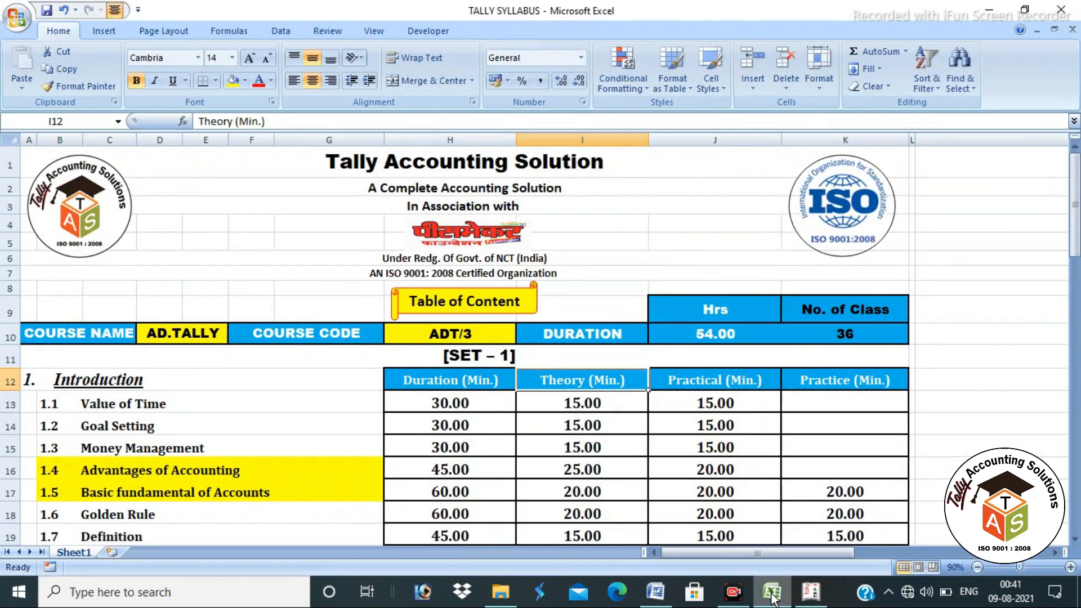
scroll(271, 476, "down", 6)
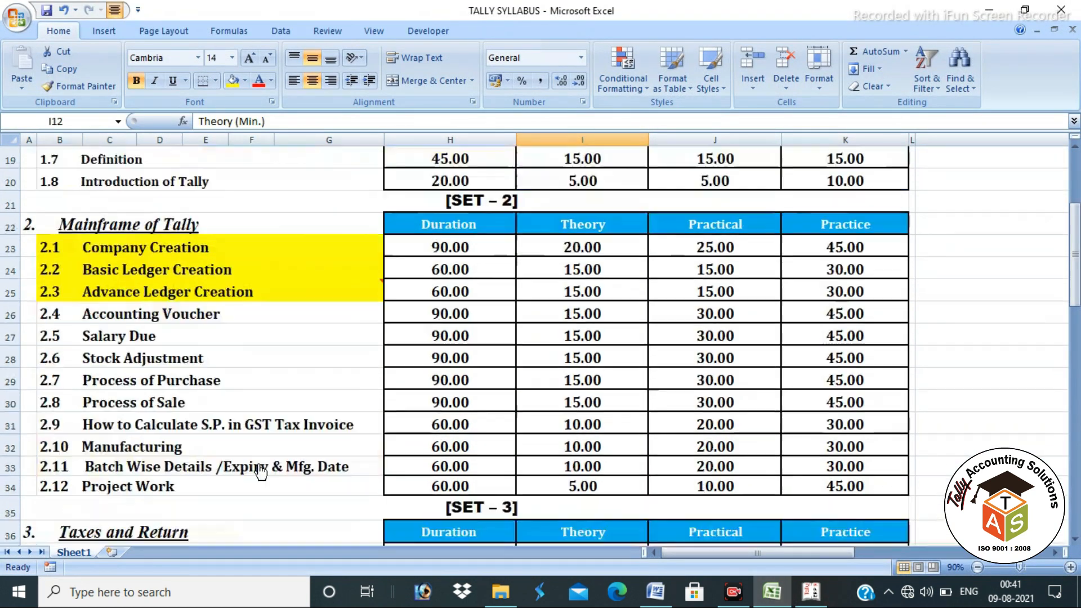
left_click(174, 322)
left_click(175, 338)
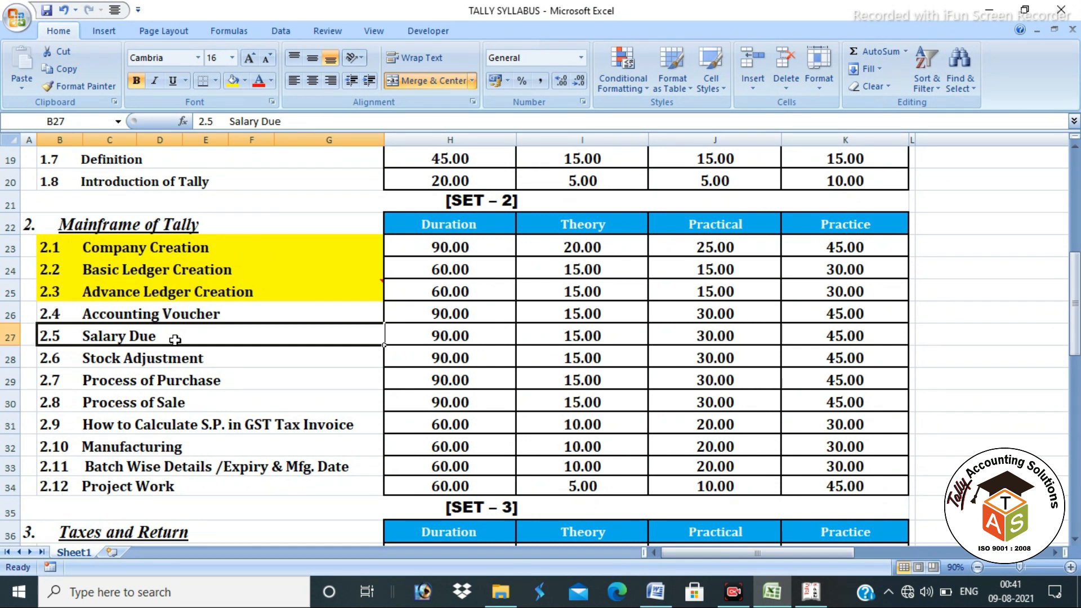
left_click(243, 317)
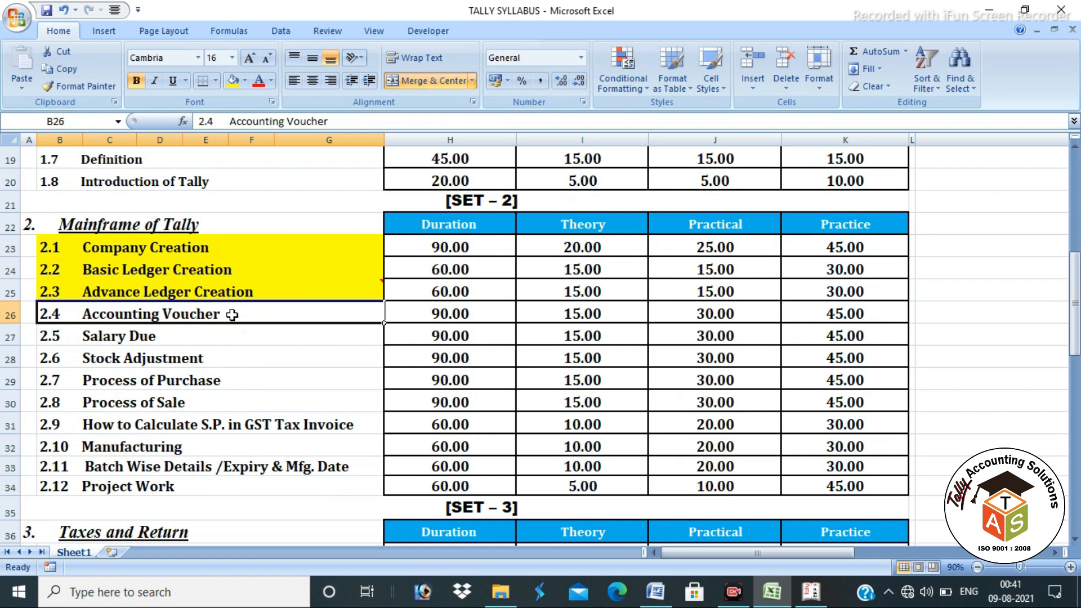
left_click(172, 333)
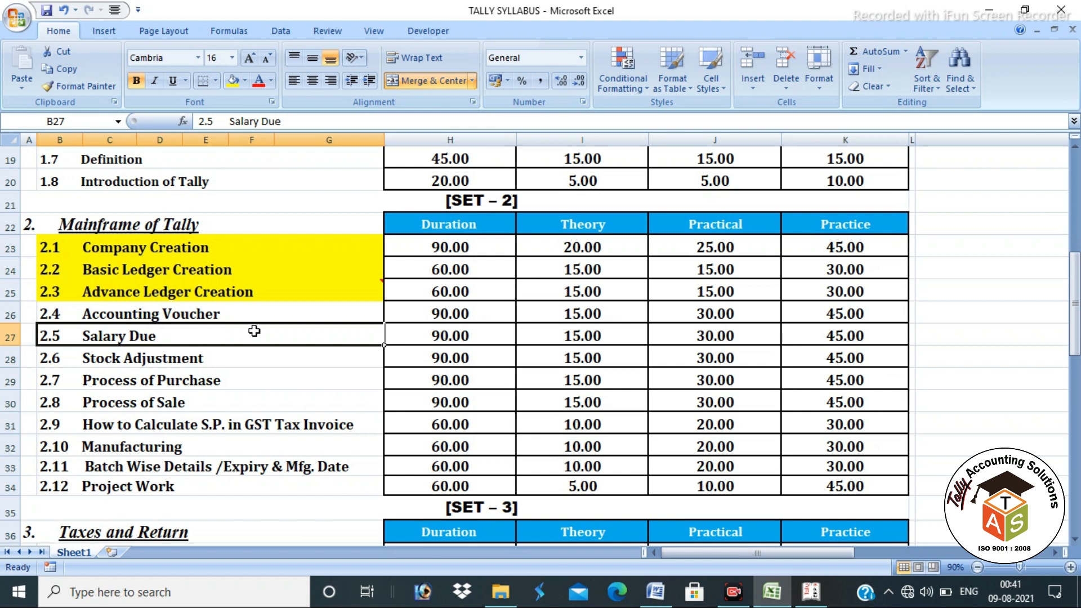
key("alt+Tab")
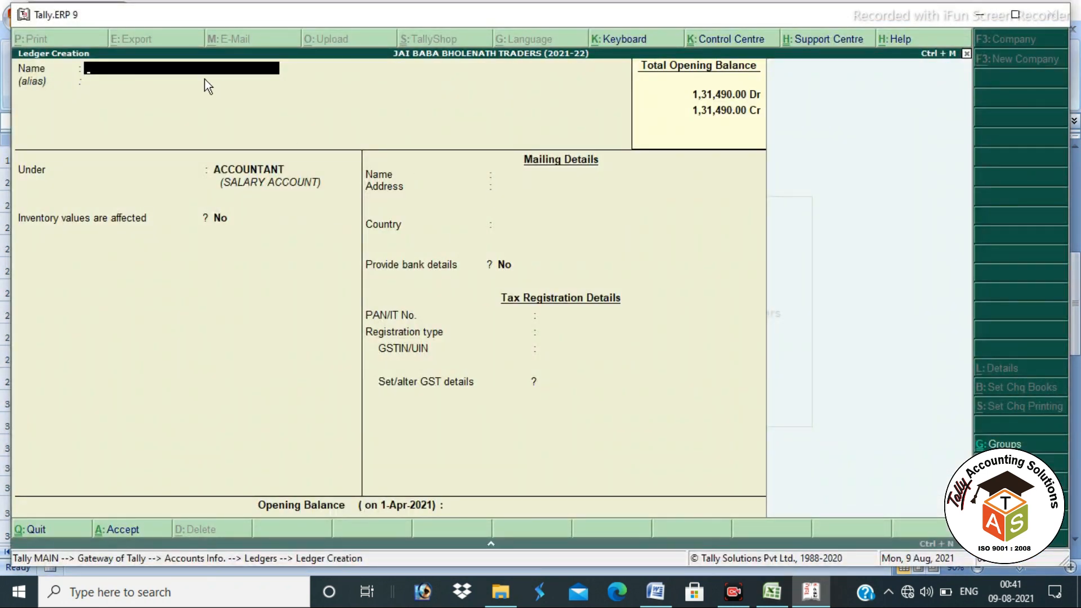
Step: Reopen Ledger Creation and enter the ledger name OM STORE (KATRAS)
key("Escape")
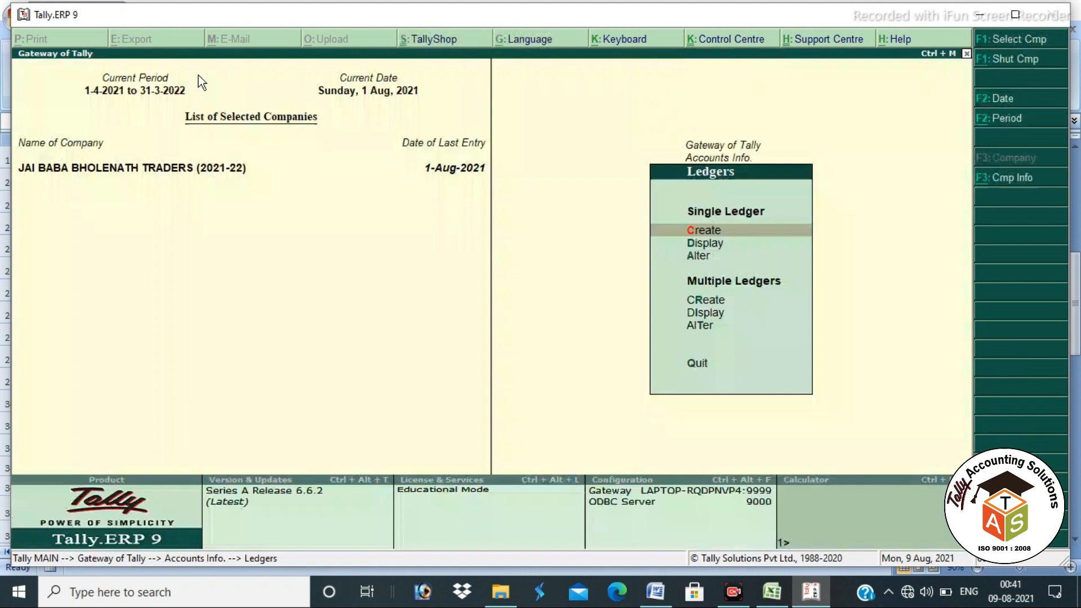
key("Escape")
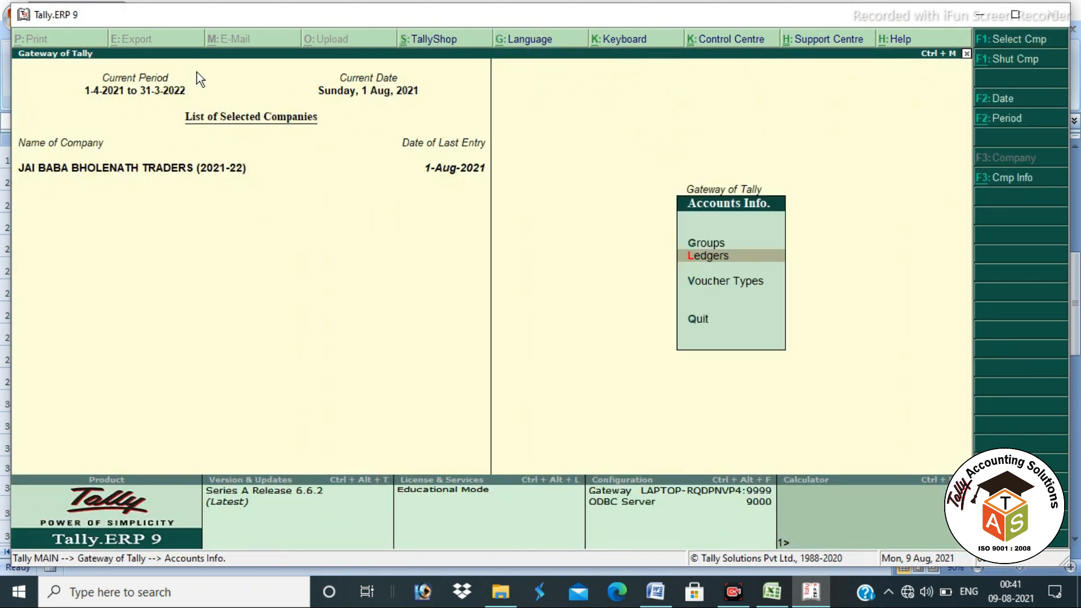
key("Return")
key("Return")
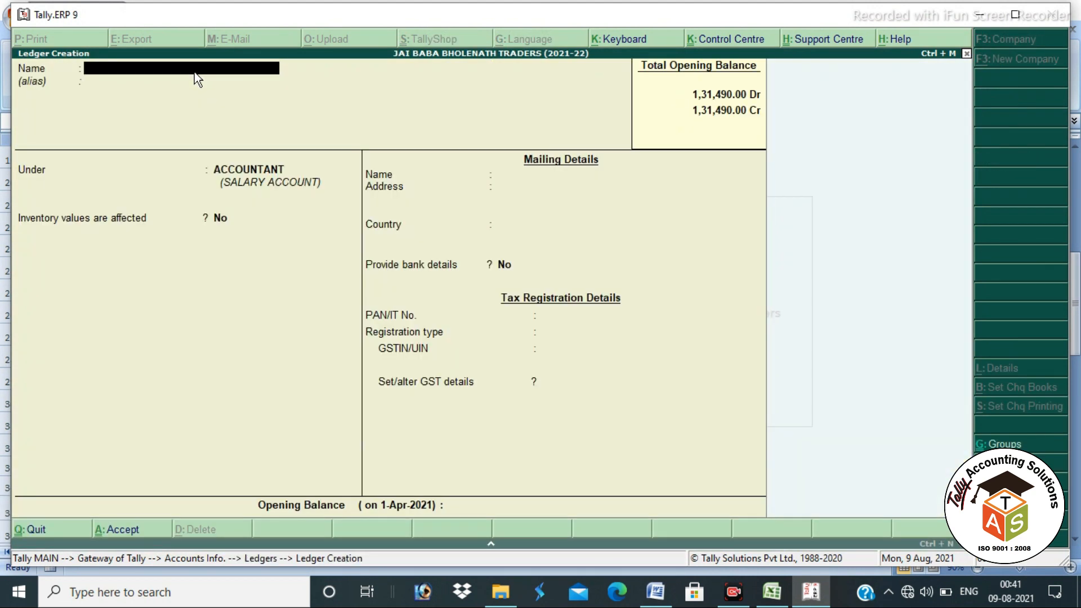
type("OM STORE ()KAT")
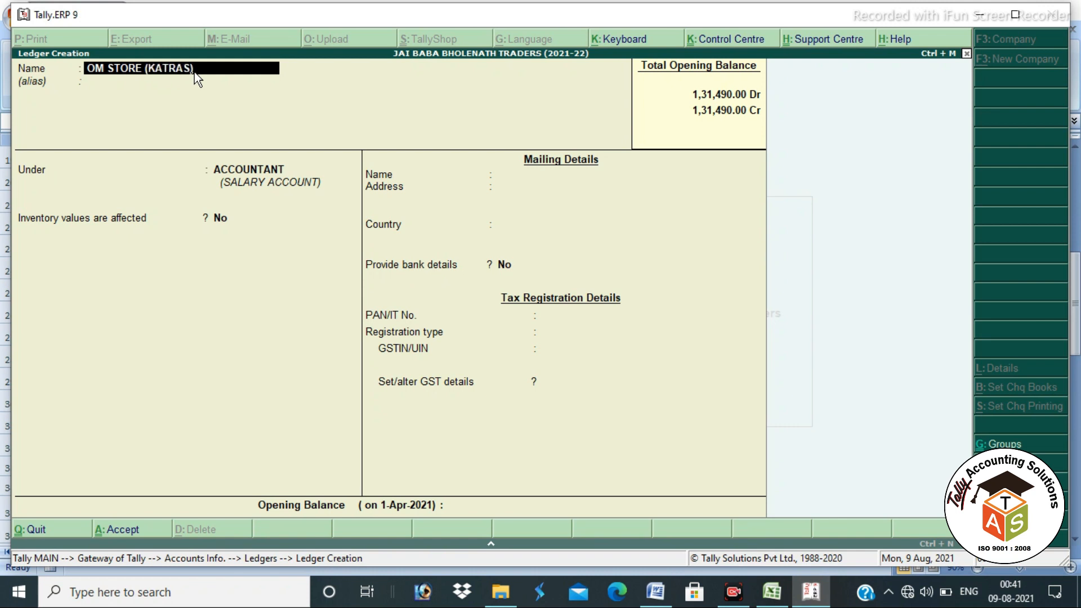
key("Return")
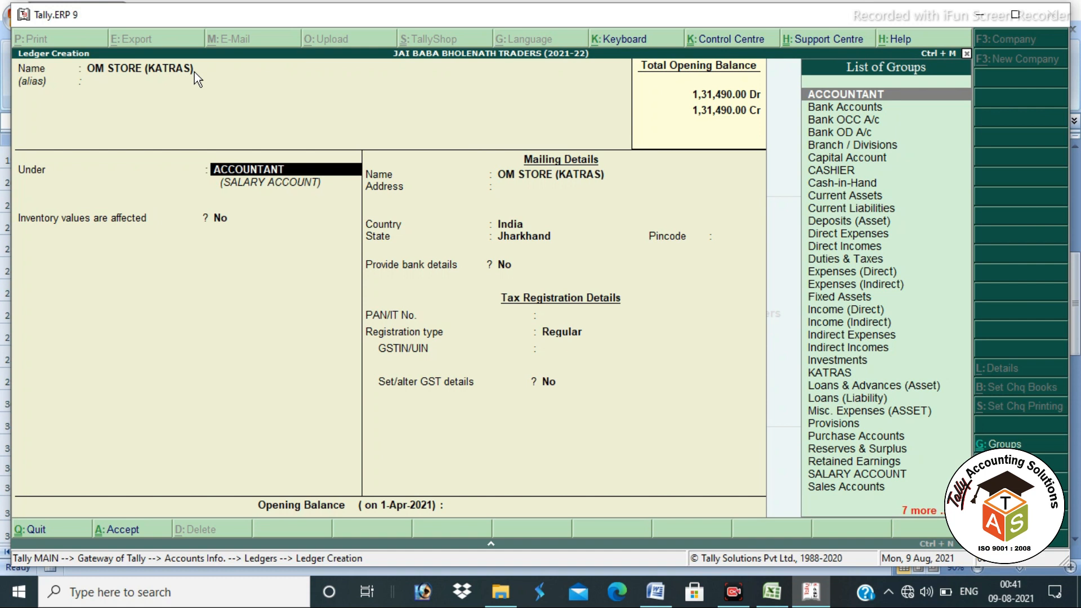
Step: Place the OM STORE ledger under the existing KATRAS group
key("alt+c")
type("KAT")
key("BackSpace")
key("BackSpace")
key("BackSpace")
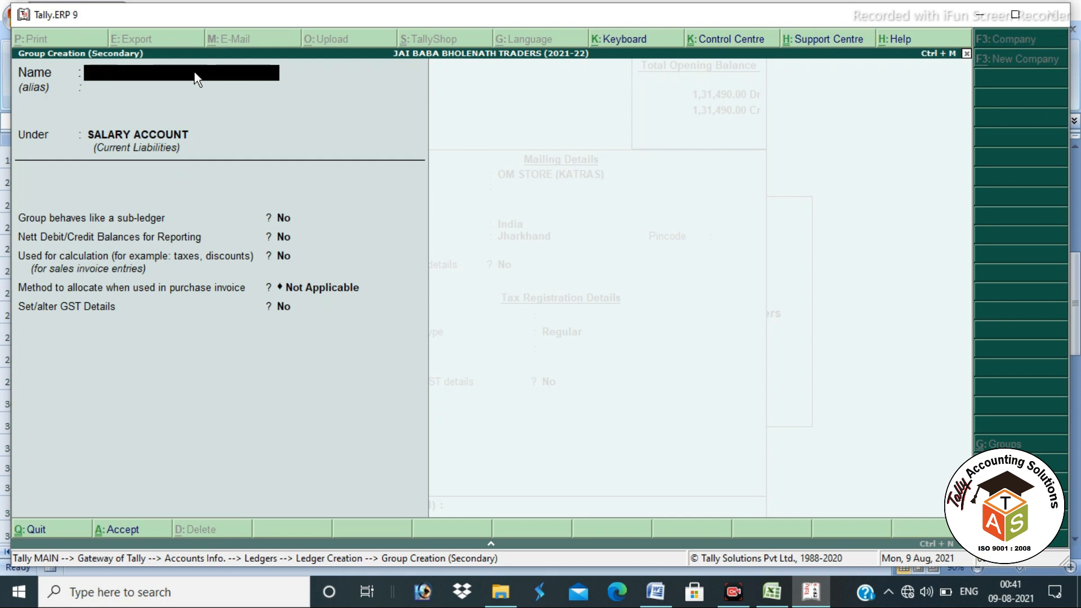
key("Escape")
type("K")
key("BackSpace")
type("AT")
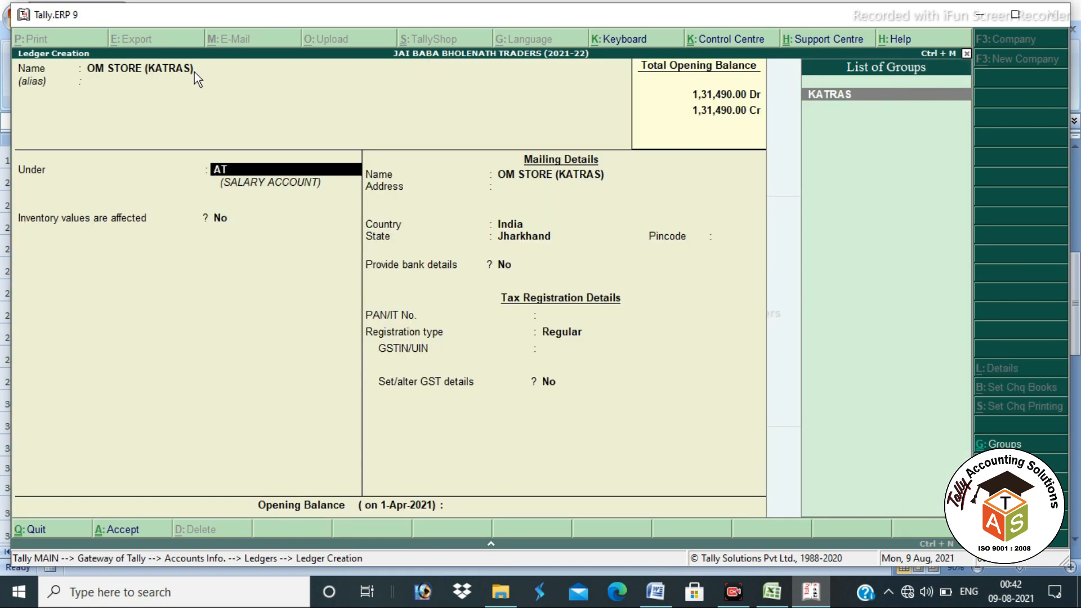
key("Return")
key("Return")
key("Return")
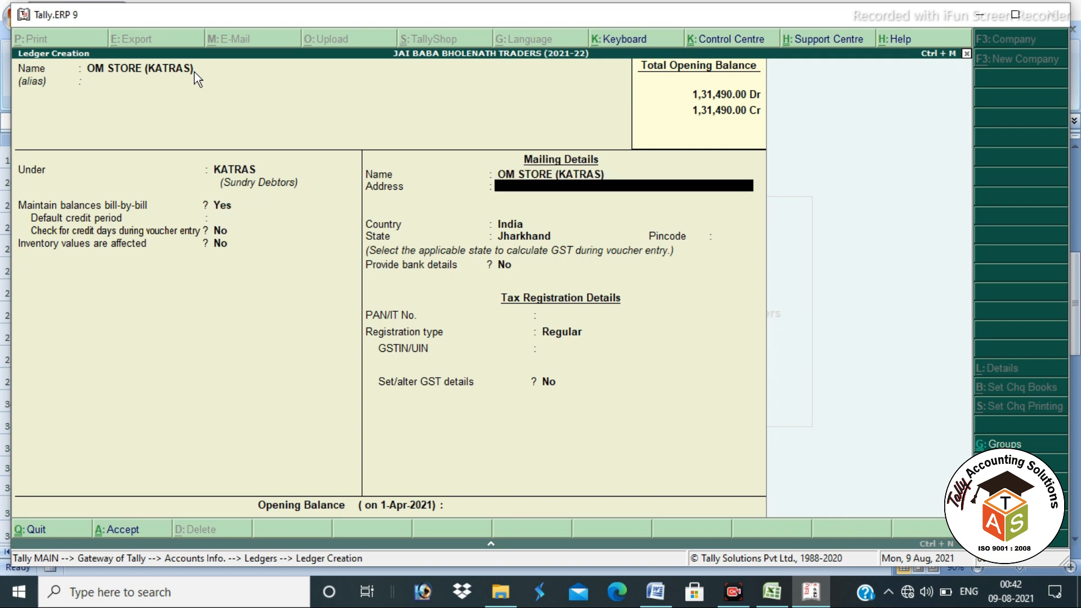
Step: Set mailing name OM STORE, address KATRAS and a phone number, save, and return to the Gateway
key("BackSpace")
key("BackSpace")
key("BackSpace")
key("BackSpace")
key("BackSpace")
key("BackSpace")
key("BackSpace")
key("BackSpace")
key("BackSpace")
key("BackSpace")
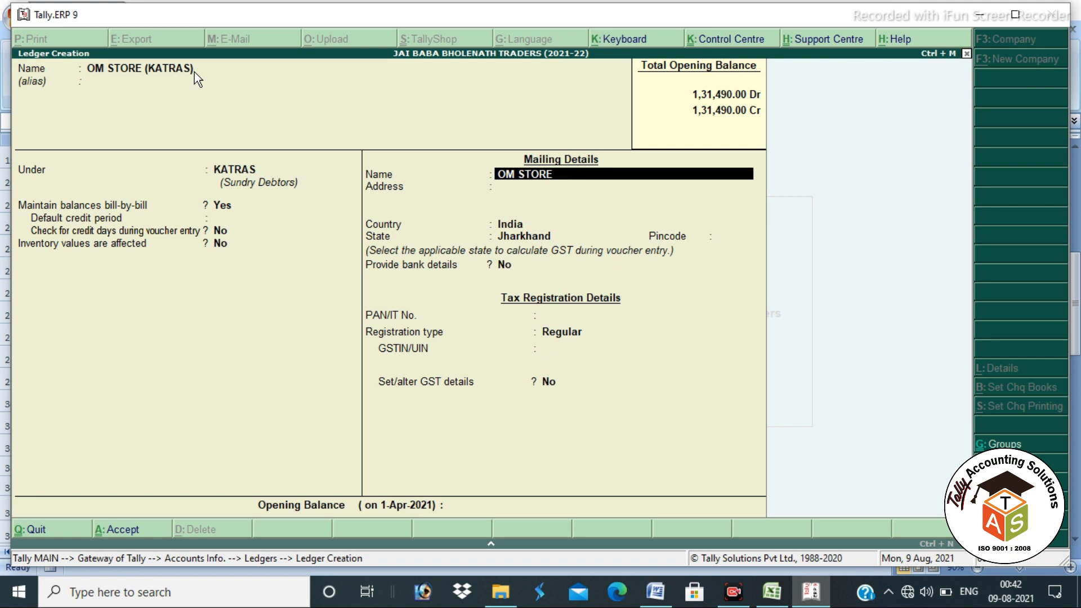
key("Return")
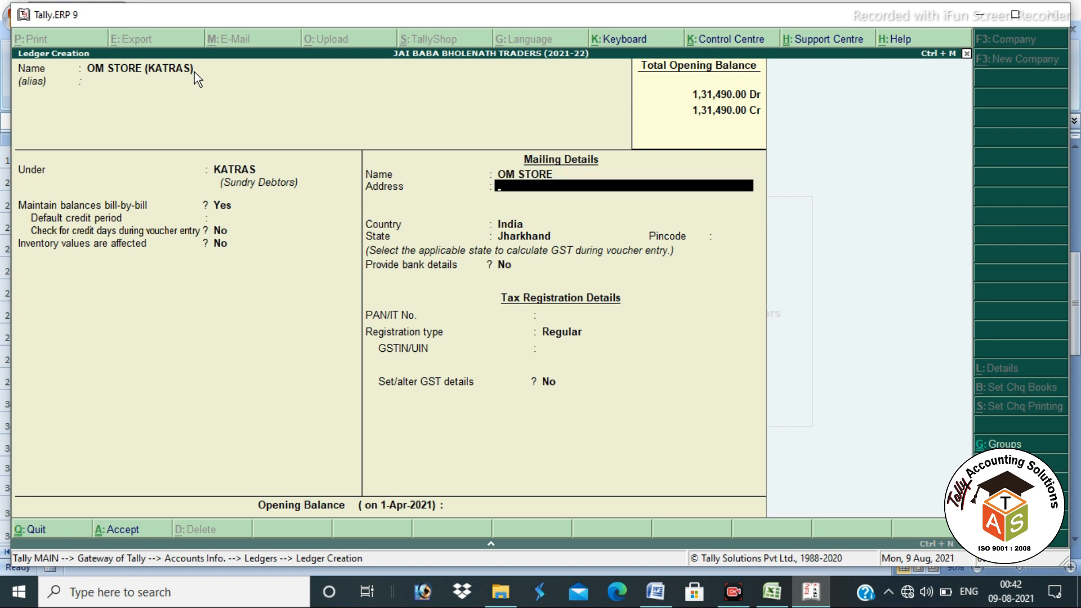
type("KATRAS")
key("Return")
type("PH :")
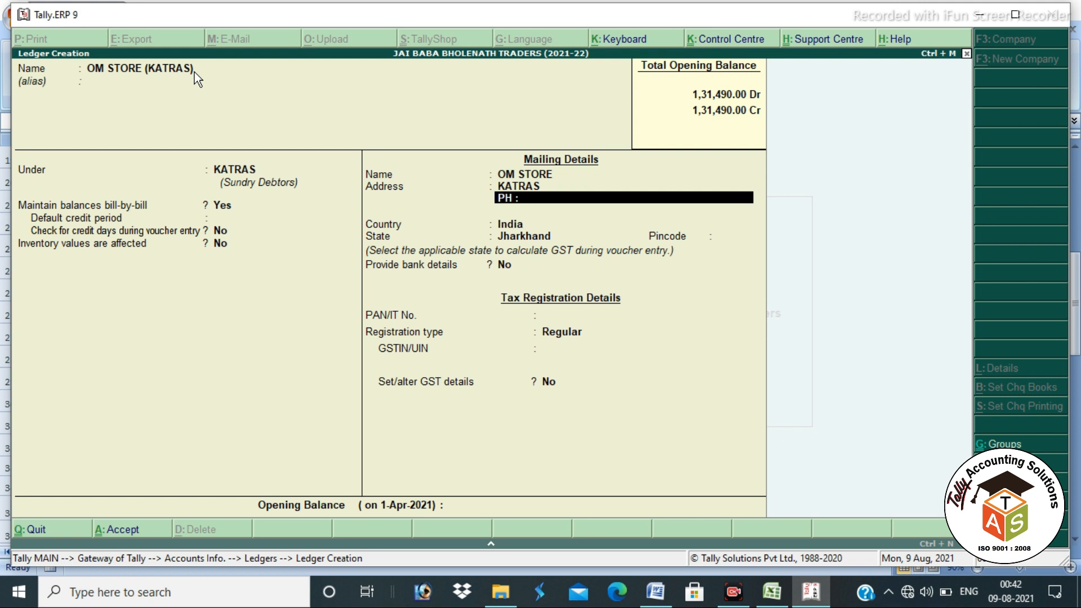
key("Up")
key("Down")
key("Up")
key("Down")
key("Return")
key("Return")
key("Return")
key("Return")
key("Return")
key("Return")
key("Return")
key("Return")
key("Return")
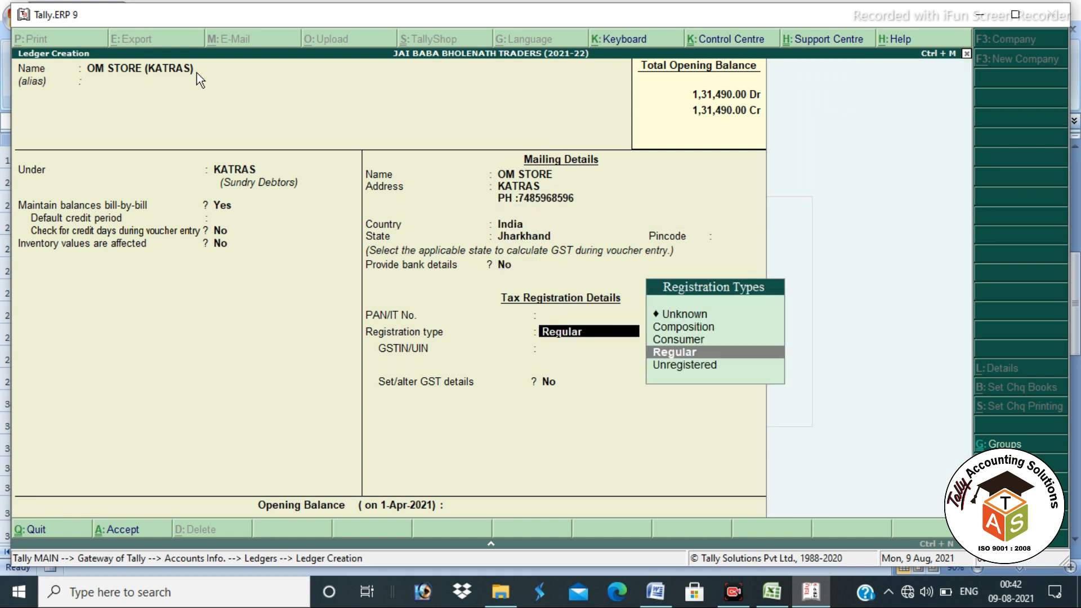
key("Return")
key("Return")
key("Return")
key("Return")
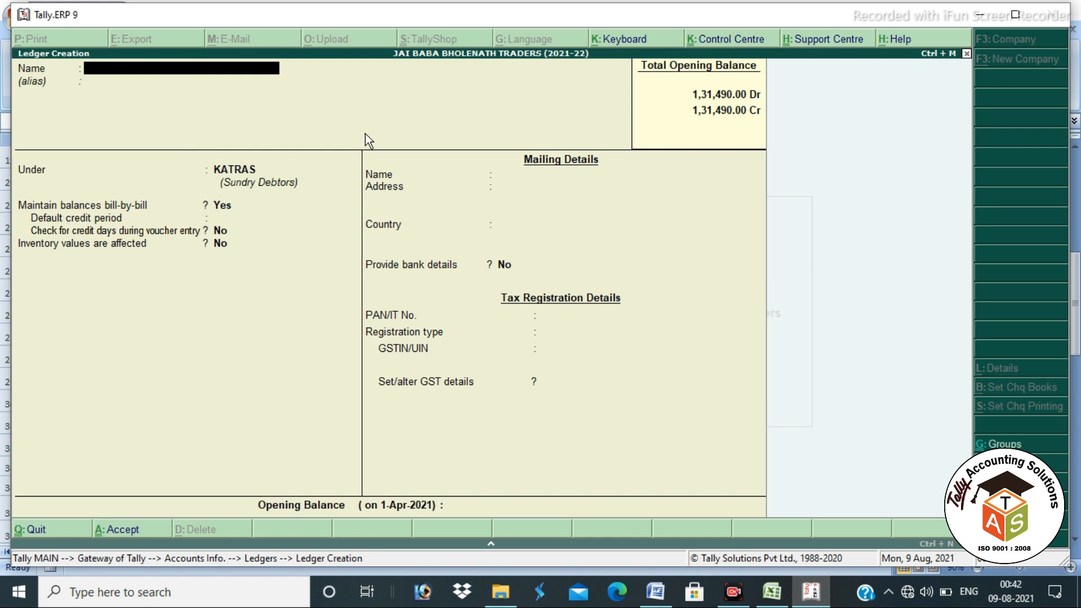
key("Escape")
key("Escape")
key("Escape")
key("Escape")
key("Escape")
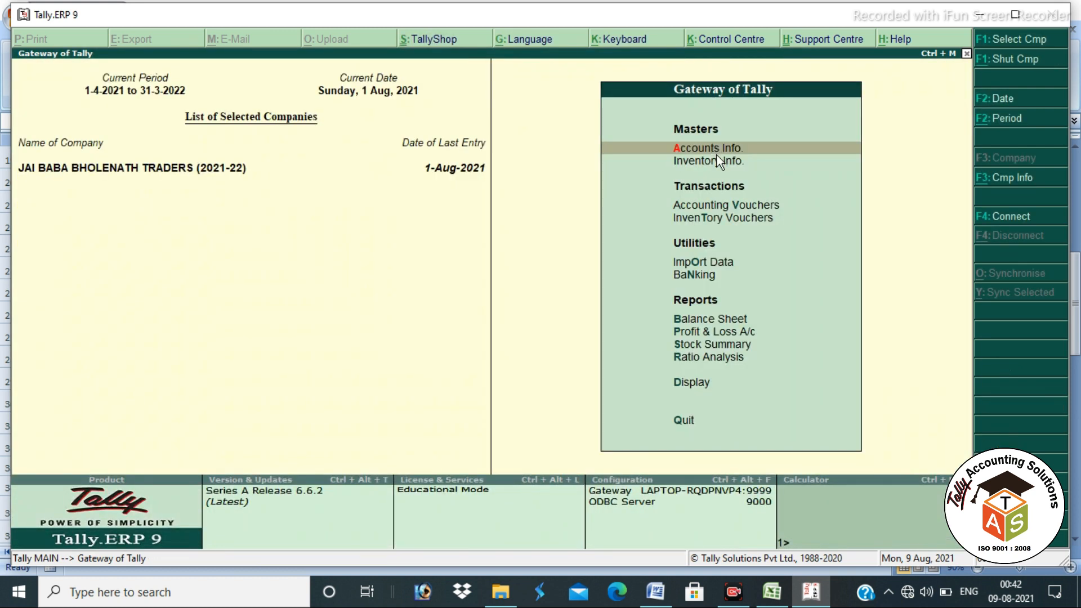
Step: Go to Inventory Info. and start creating a new stock item
key("Down")
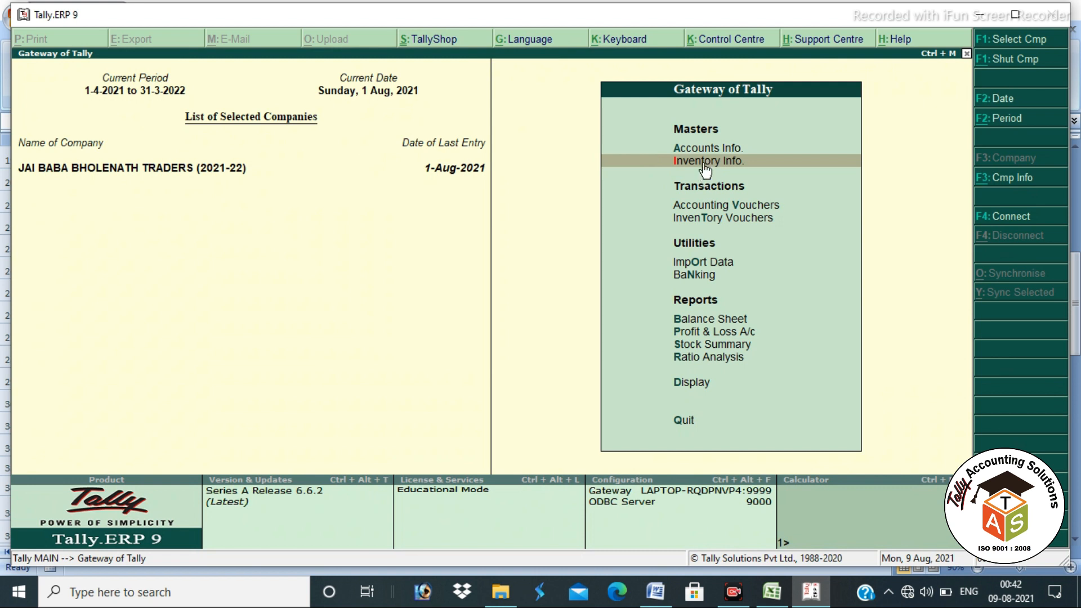
left_click(704, 163)
key("Down")
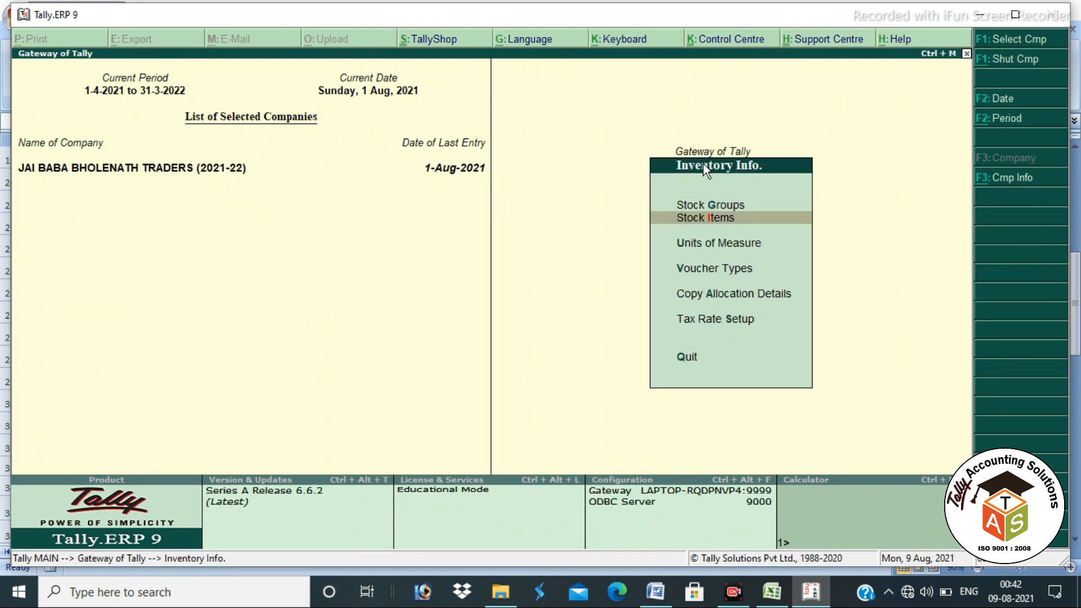
key("Return")
key("Return")
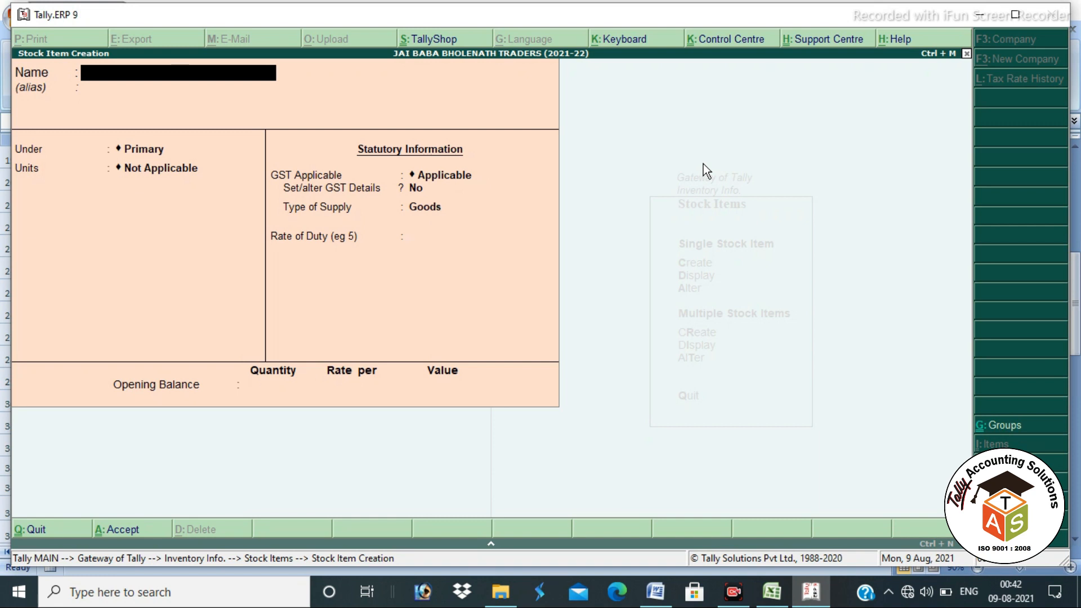
Step: Enter CREAM in the Stock Item Creation Name field
type("CREAM")
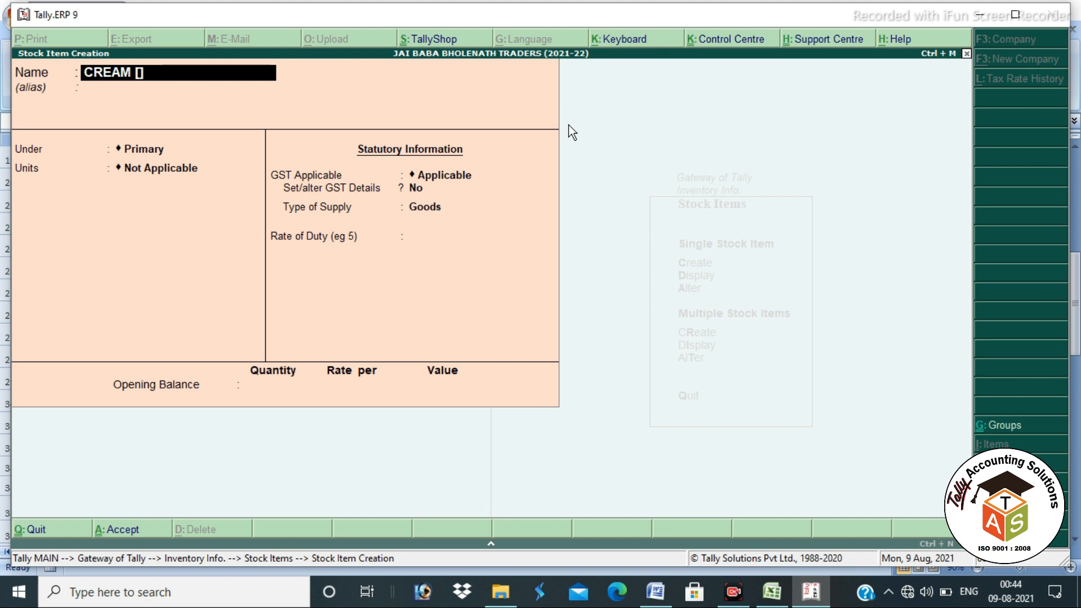
Step: Complete the item name as 'CREAM [F&L] 100 G X 72 160/-', dropping the trial 'MRP' and '85' endings
type("F&L] 100 G")
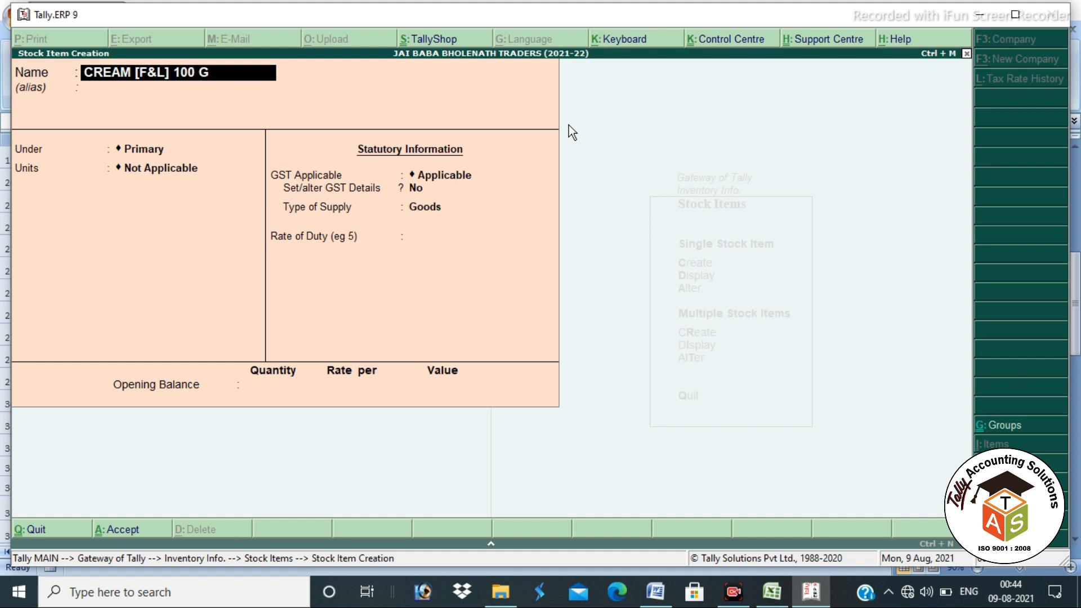
type(" X")
type(" 72")
type("MRP")
key("BackSpace")
key("BackSpace")
key("BackSpace")
type("85")
key("BackSpace")
key("BackSpace")
type("160/-")
key("Return")
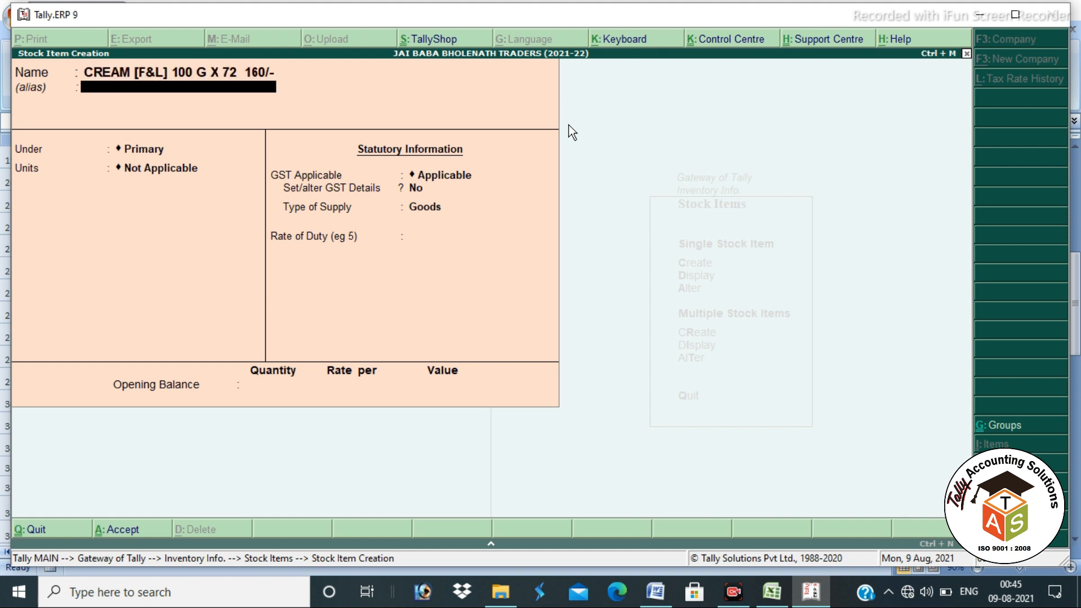
key("Return")
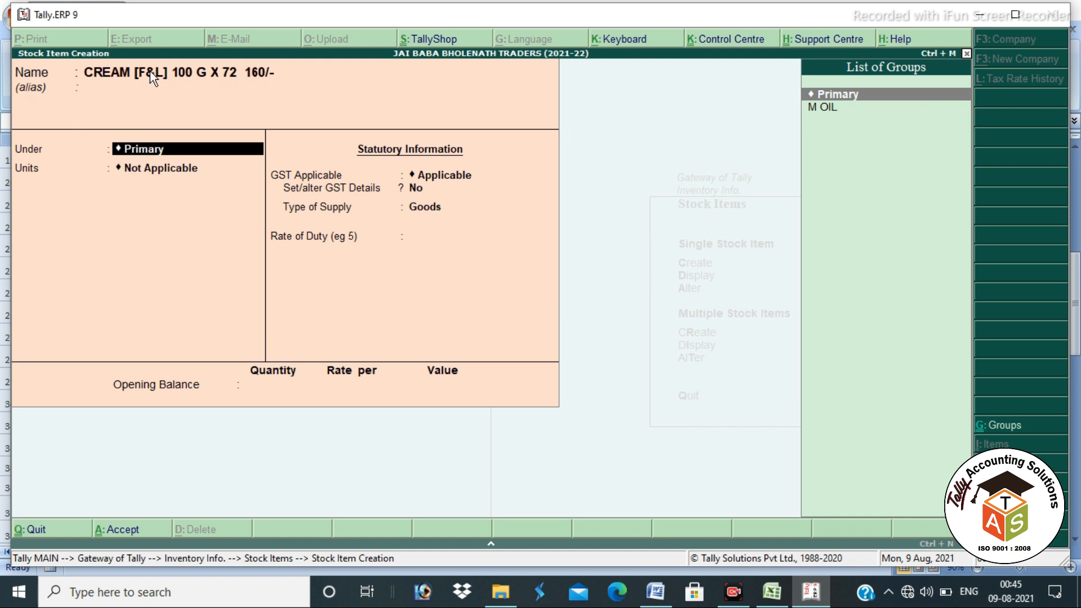
Step: Create stock group HUL under Primary with item quantities added set to Yes
key("alt+c")
type("HUL")
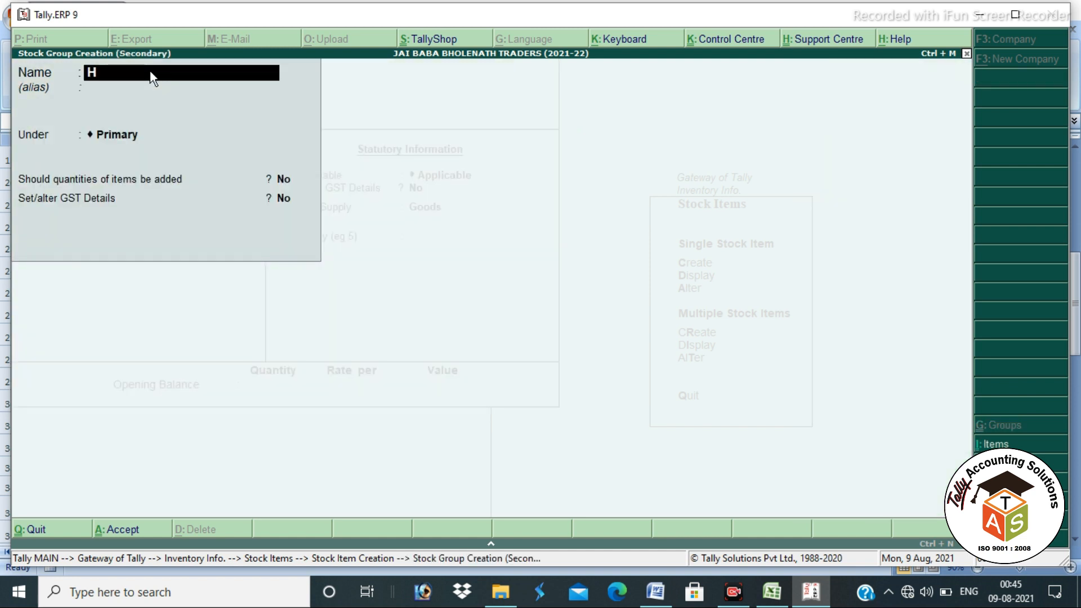
key("Return")
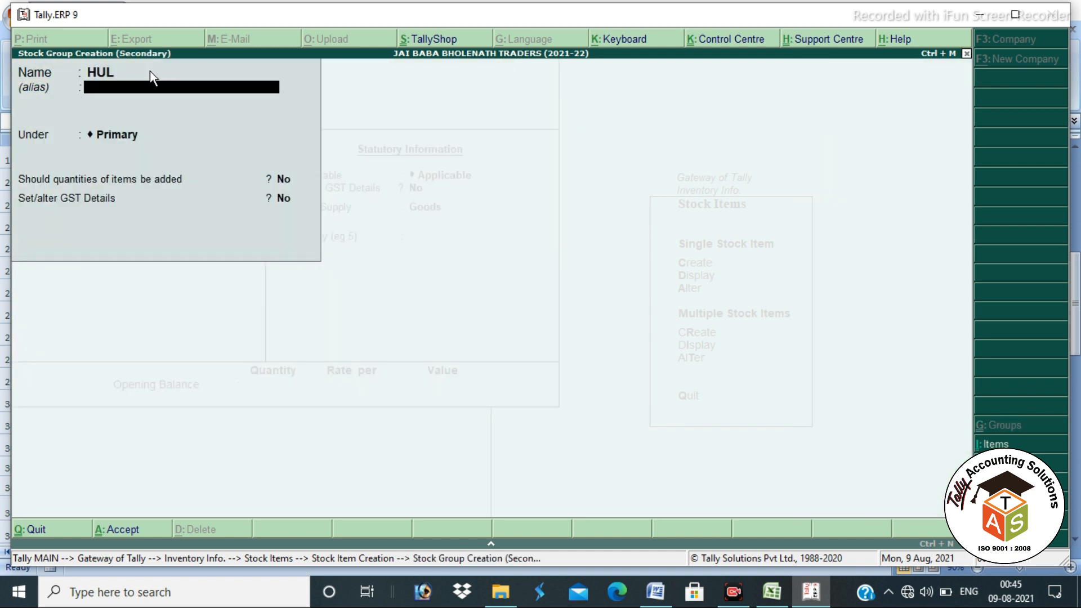
key("Return")
key("Return")
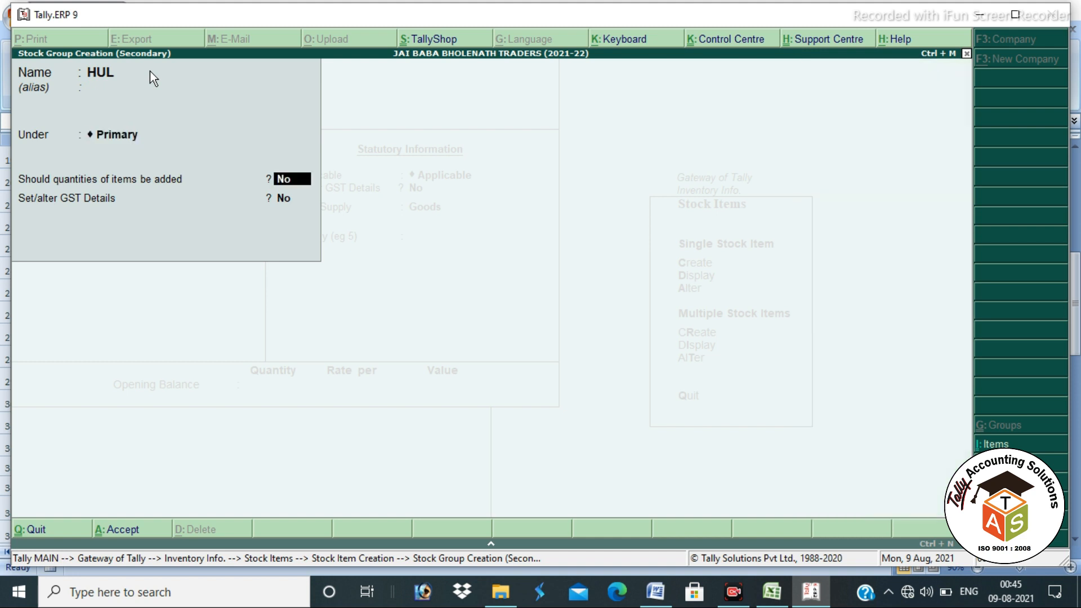
key("Return")
key("Up")
type("y")
key("Return")
key("Return")
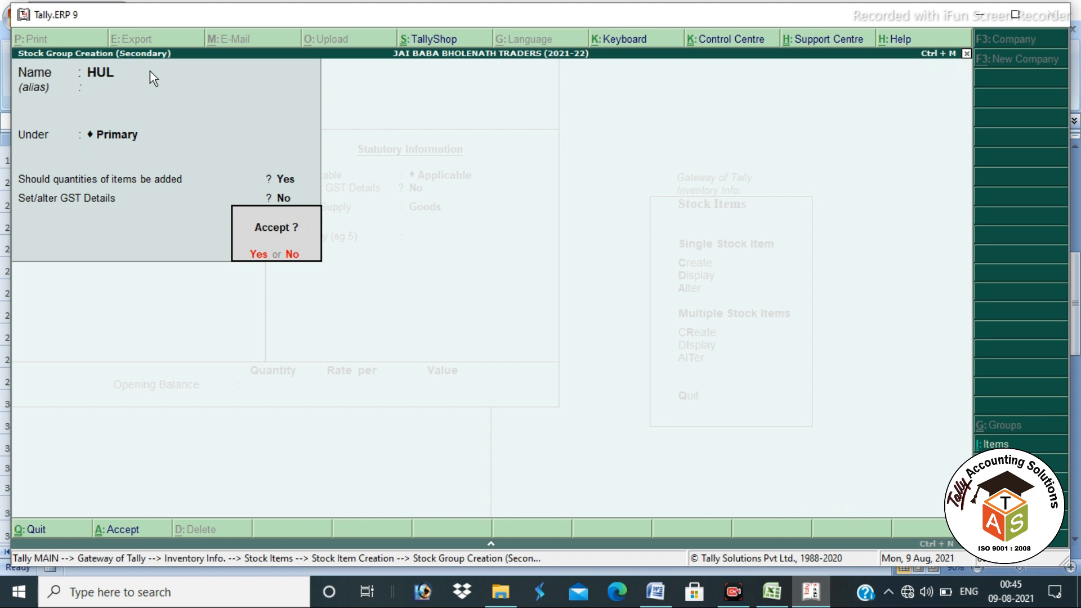
key("Return")
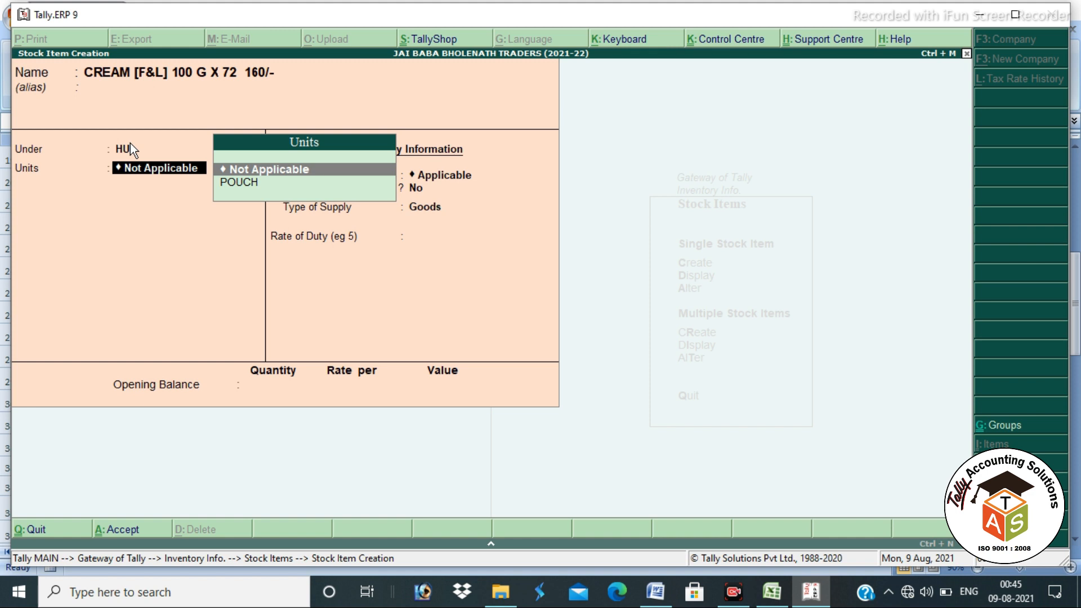
Step: Create unit PCS with UQC PCS-PIECES for the item and turn standard rates on
key("Down")
key("alt+c")
type("PCS")
key("Return")
key("Return")
key("Return")
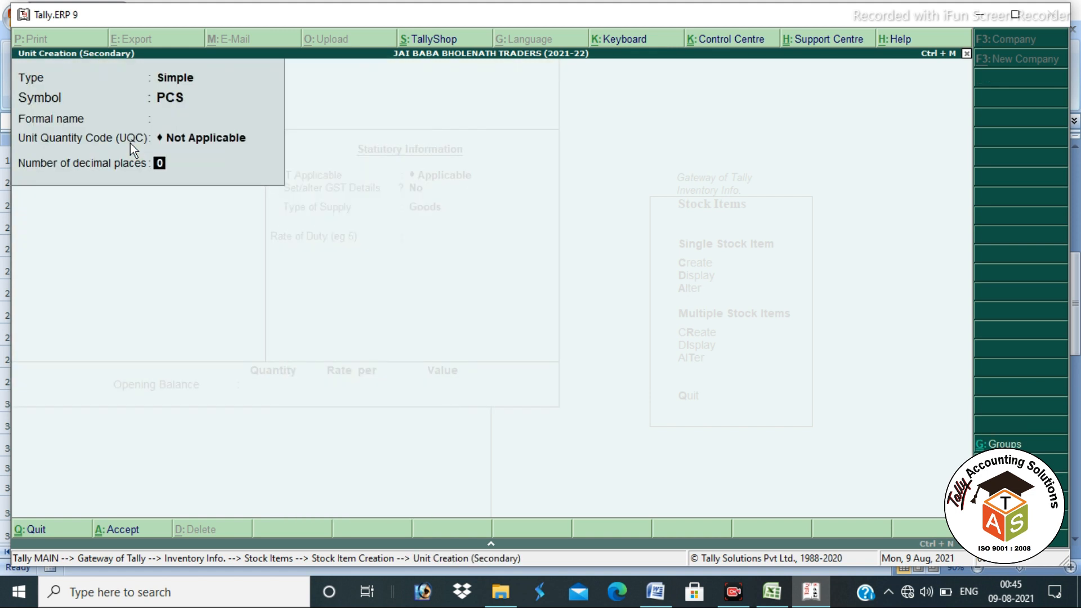
key("BackSpace")
type("PCS")
key("Return")
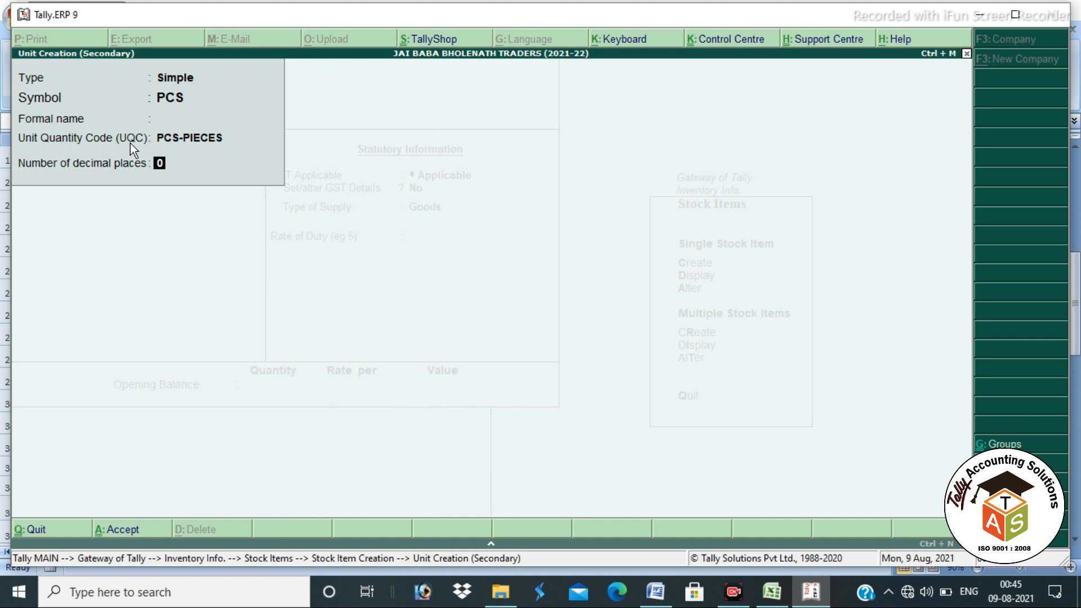
key("Return")
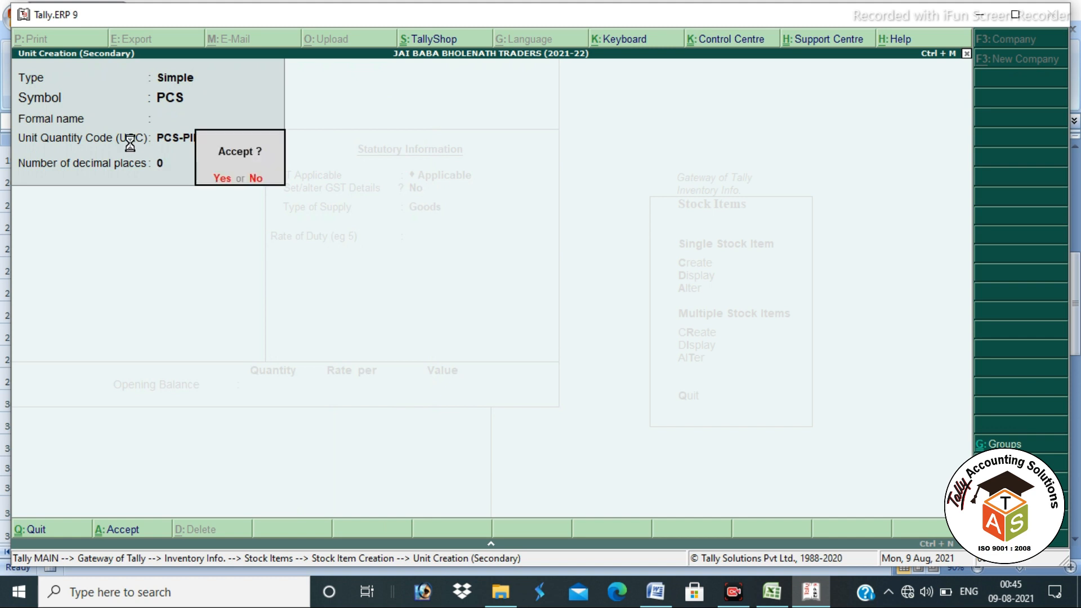
key("Return")
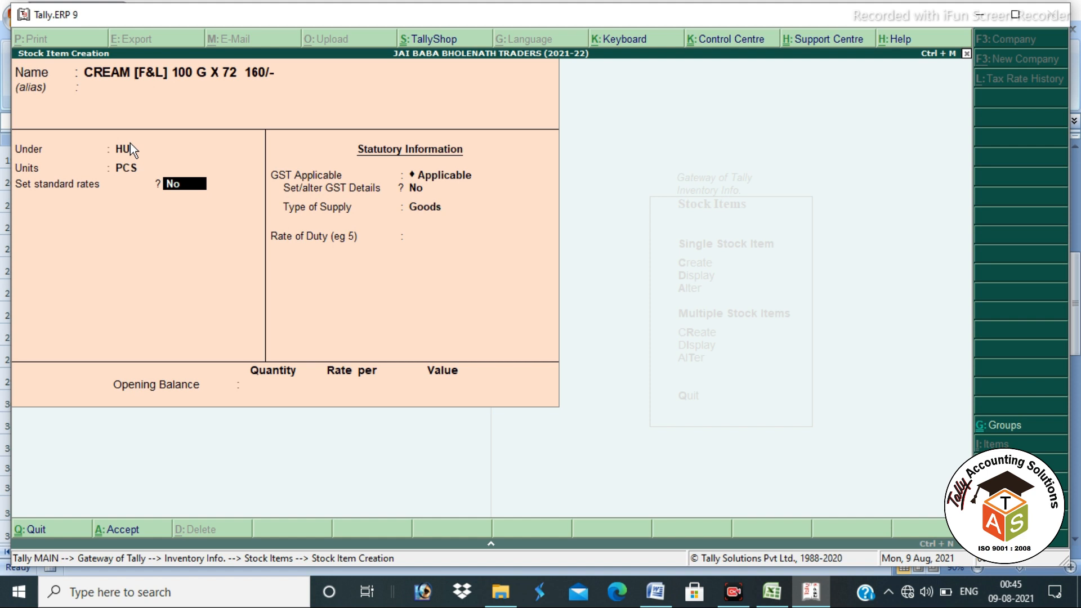
type("y")
key("Return")
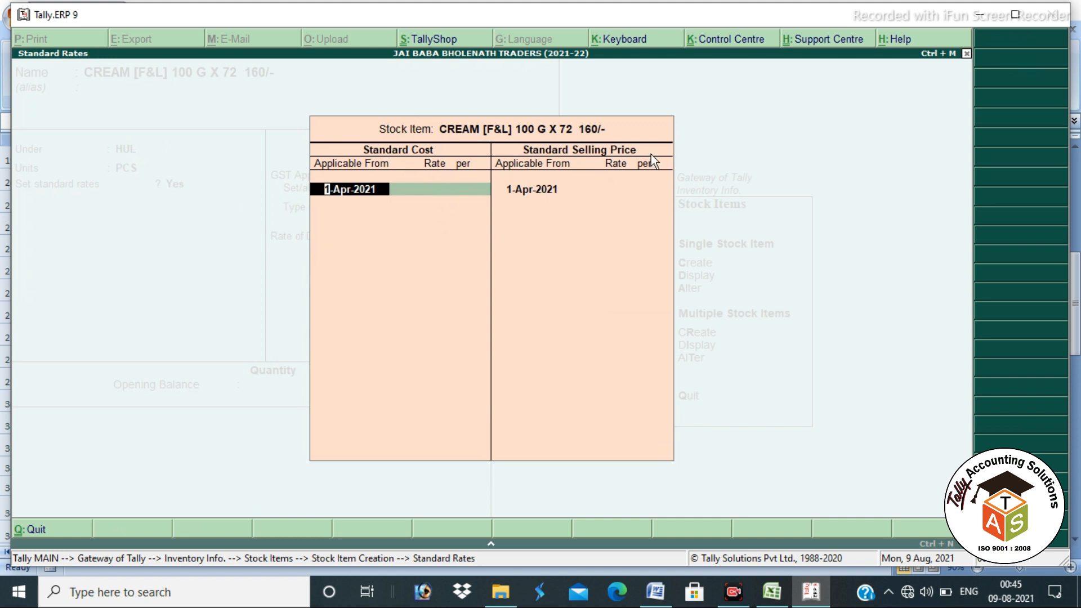
Step: Leave standard rates blank, keep GST Applicable, and choose Yes to set GST details
key("Return")
key("Return")
key("Return")
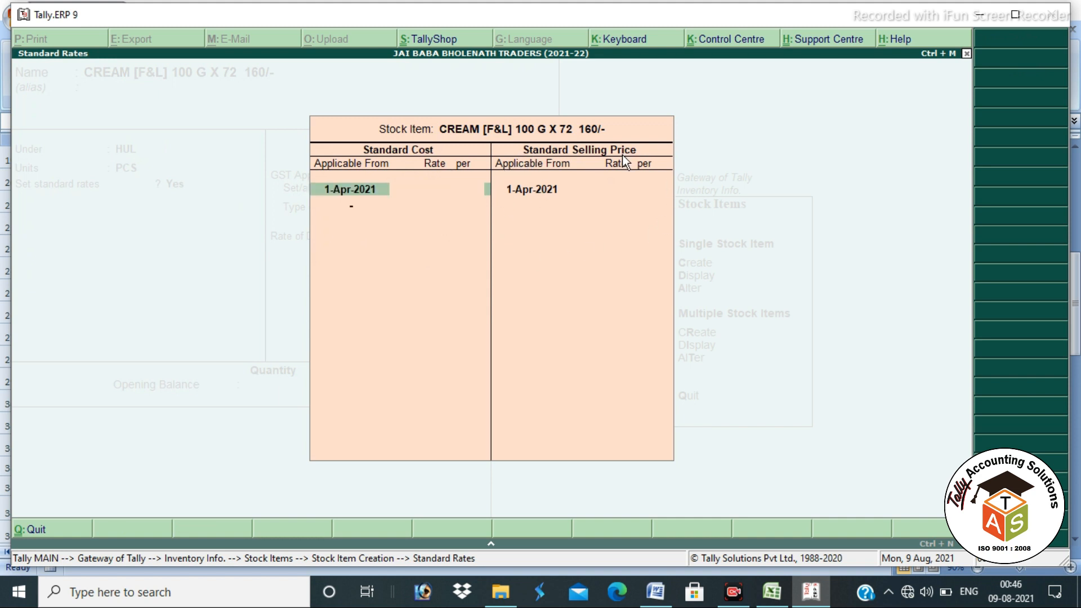
key("Return")
key("Return")
key("Return")
key("Return")
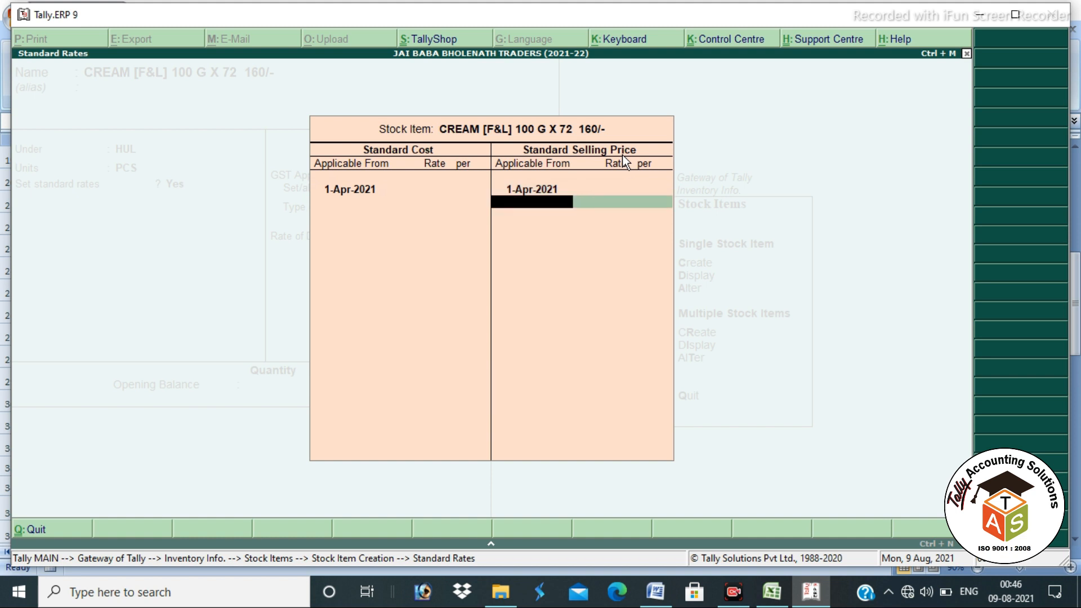
key("BackSpace")
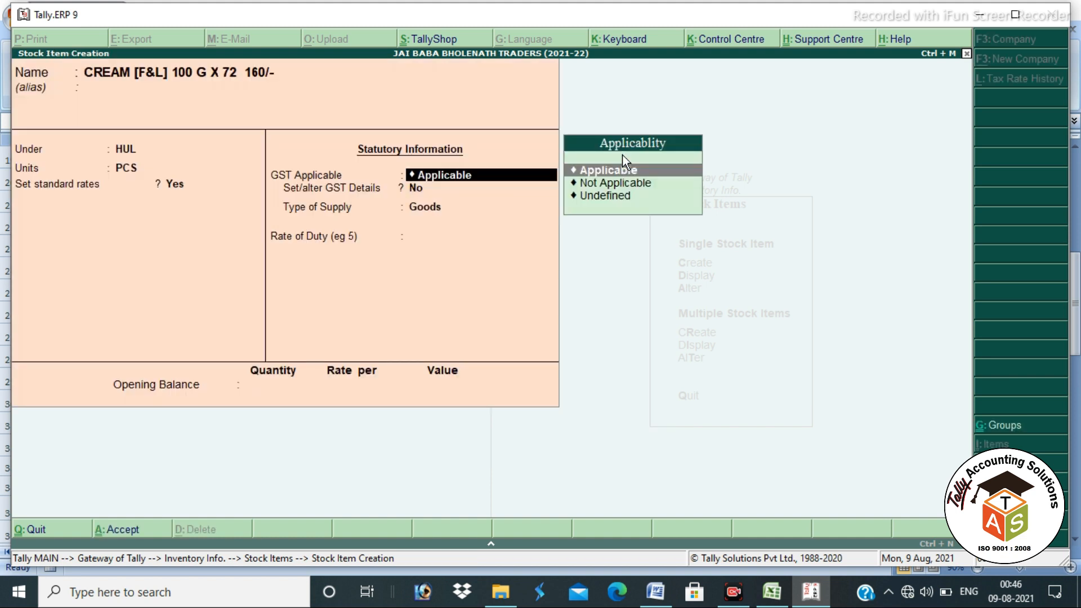
key("Return")
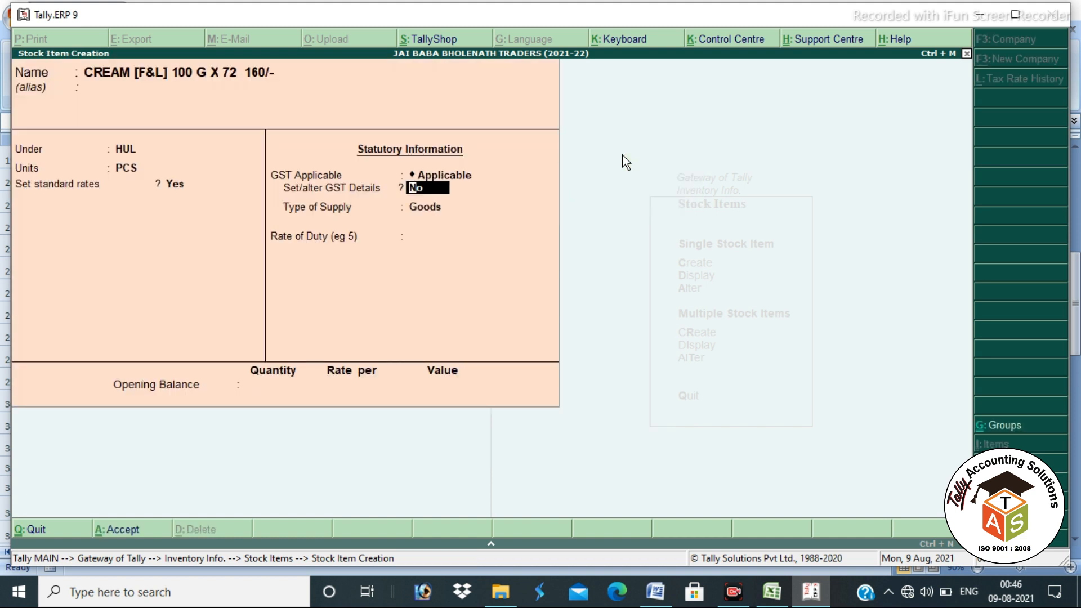
key("y")
key("Return")
key("Return")
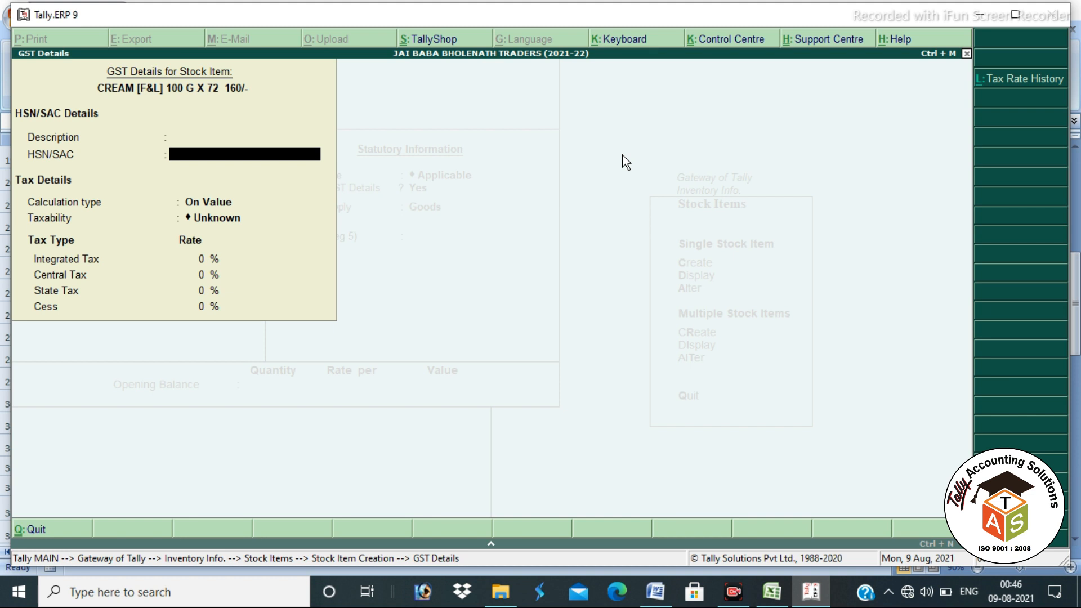
Step: Enter HSN 7485, Taxable on value, 18% integrated tax with 9% central and state
type("7485")
key("Return")
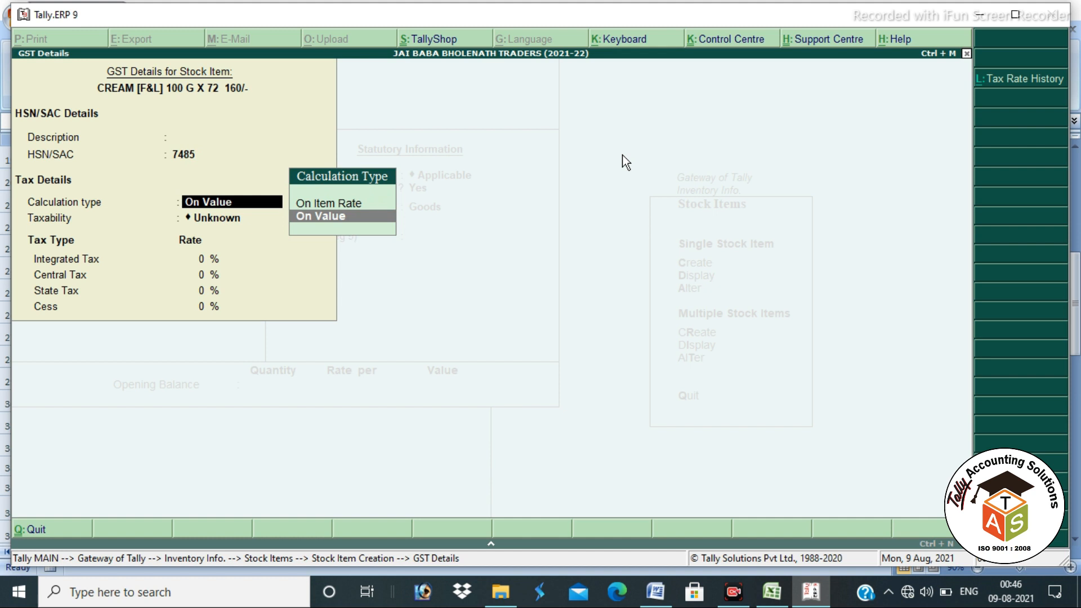
key("Return")
key("Down")
key("Down")
key("Down")
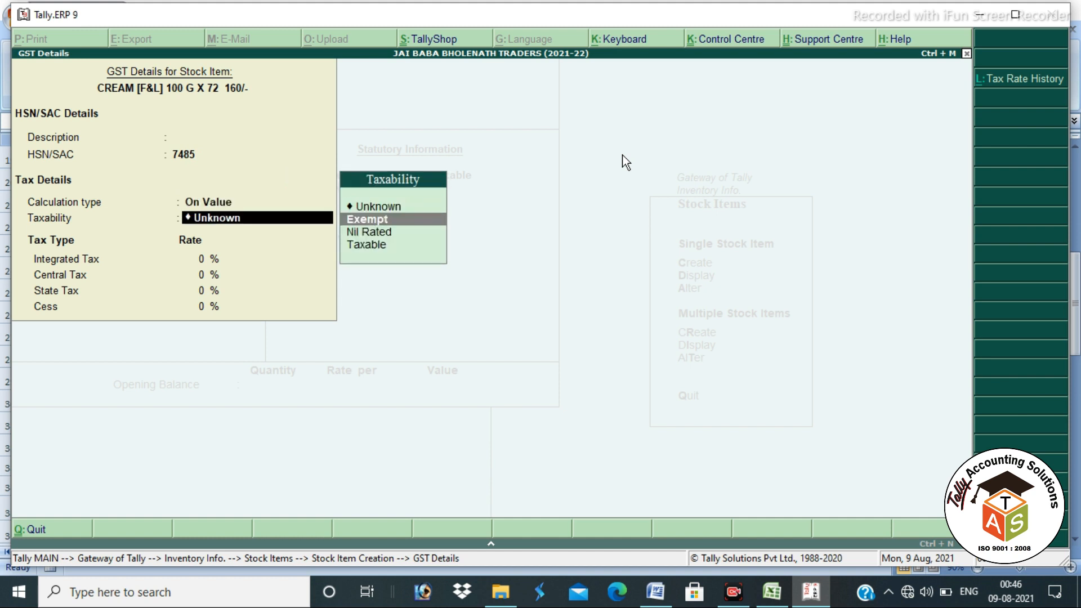
key("Return")
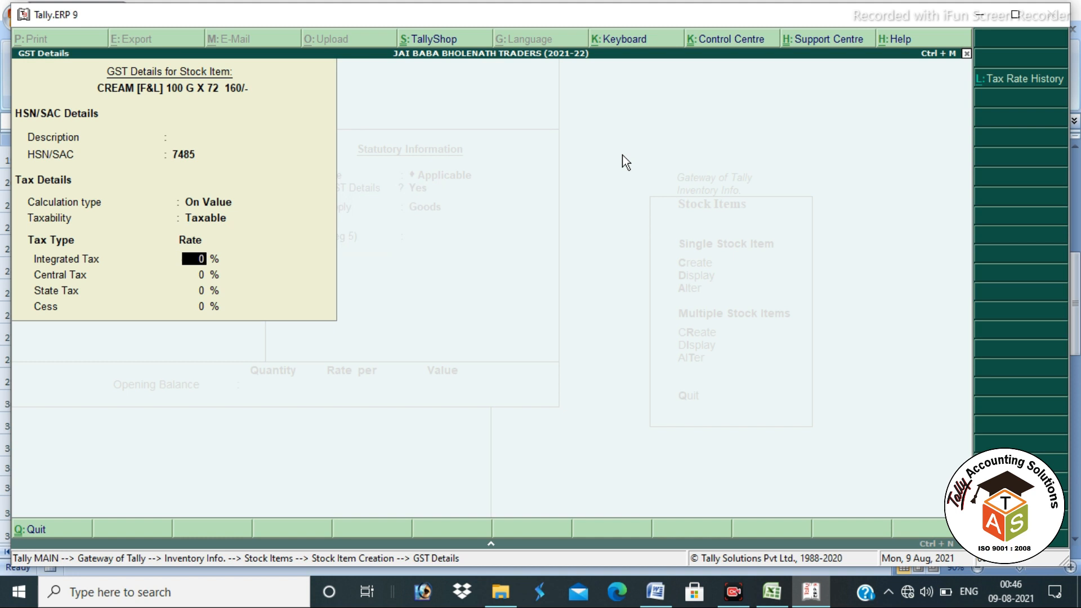
type("18")
key("Return")
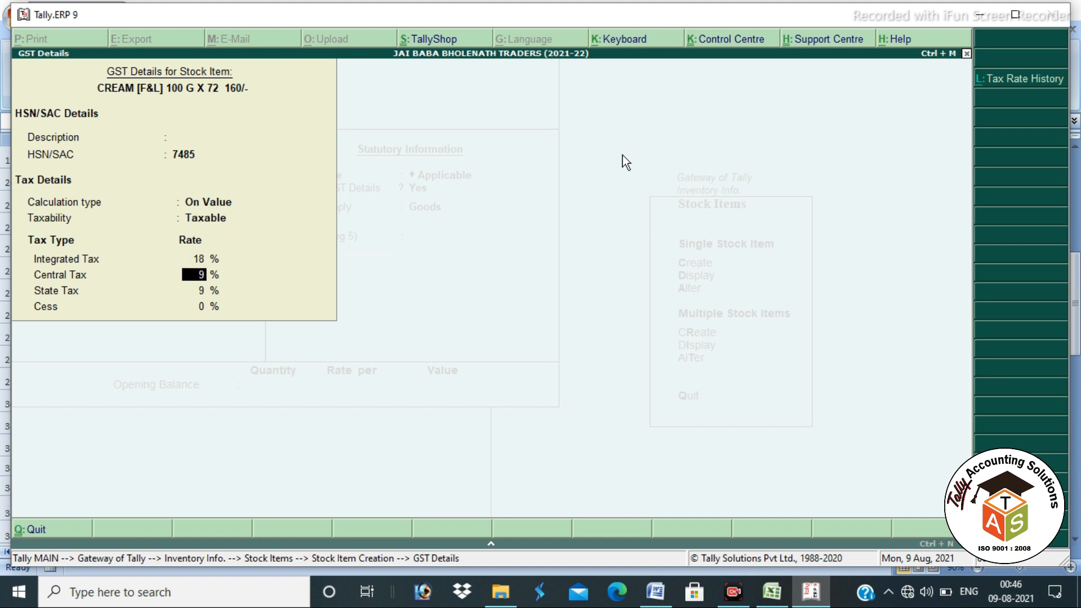
key("Return")
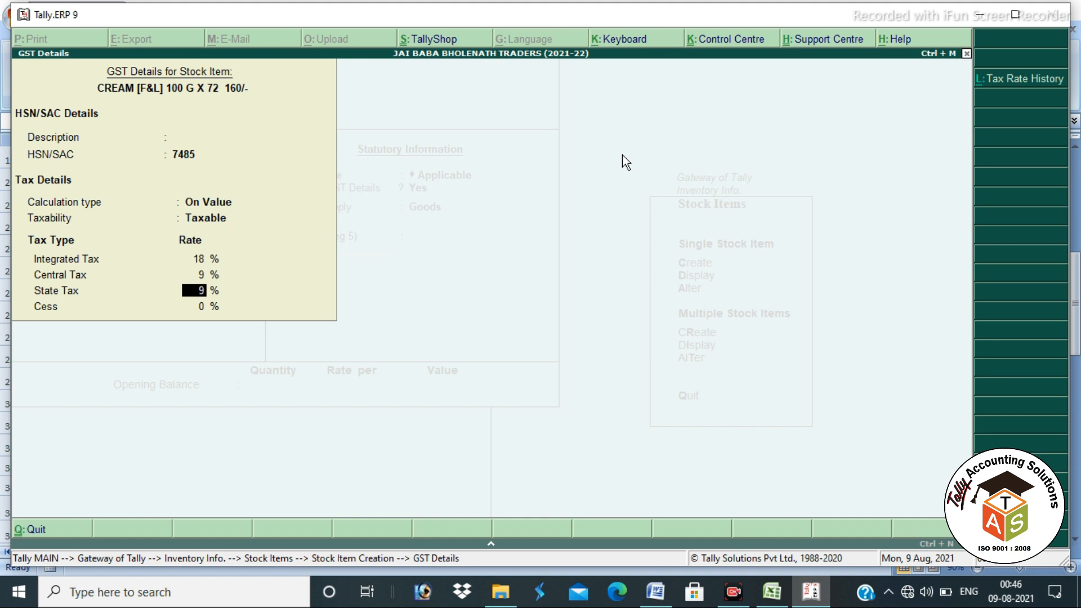
key("Return")
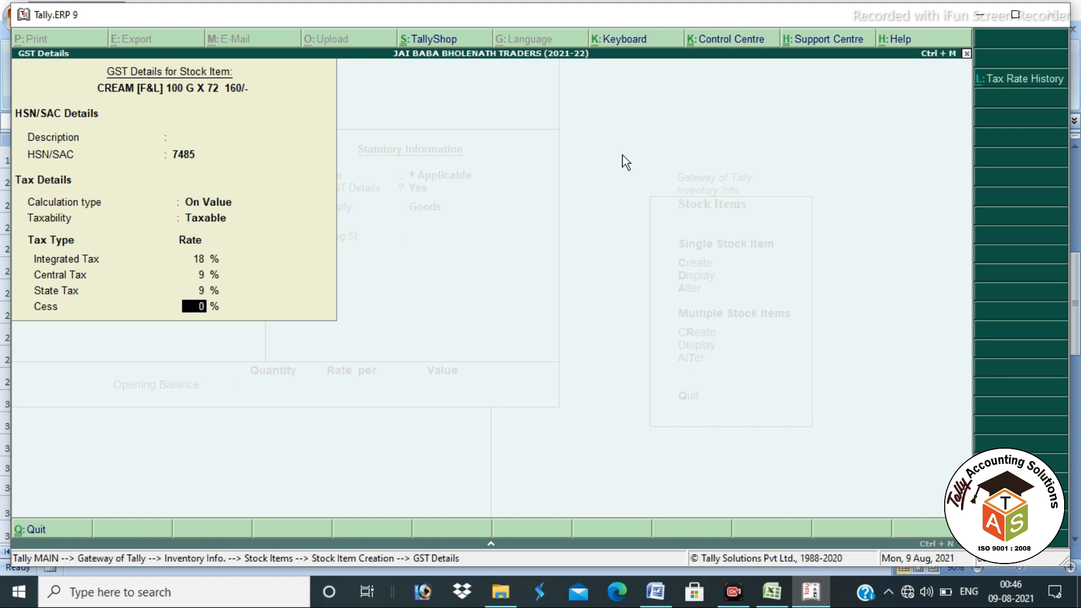
key("Return")
key("Return")
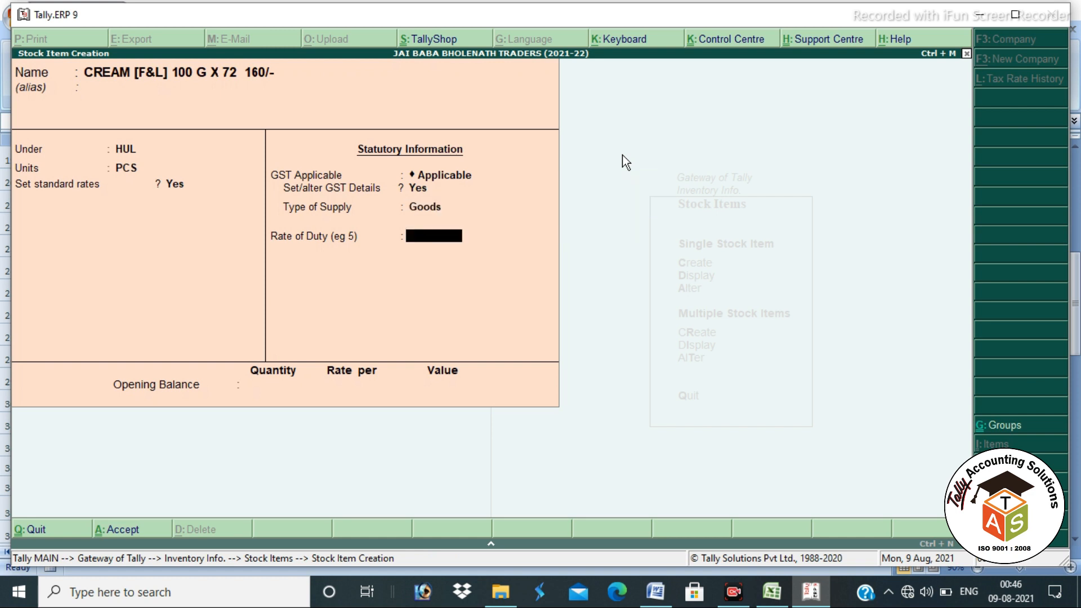
Step: Keep Goods as the supply type and enter opening stock of 40 PCS at 130.00, worth 5,200.00
key("BackSpace")
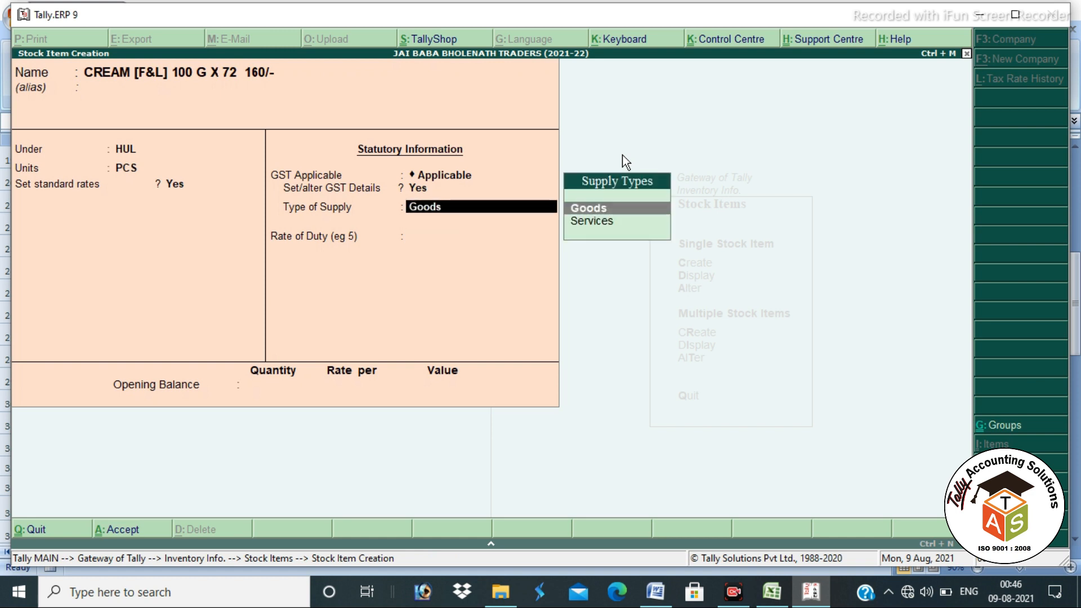
key("Return")
key("Return")
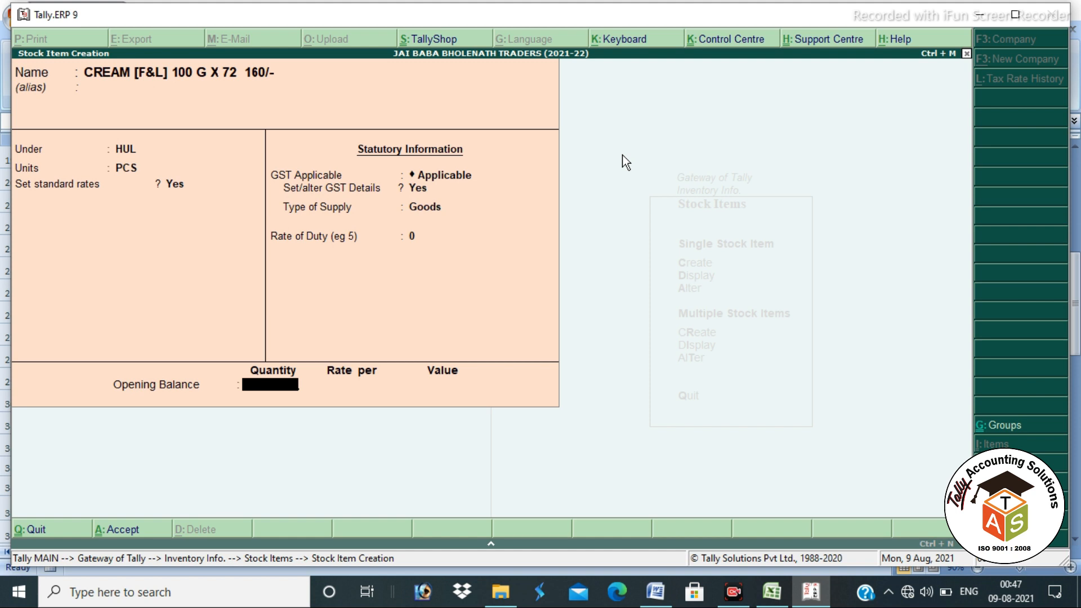
type("40")
key("Return")
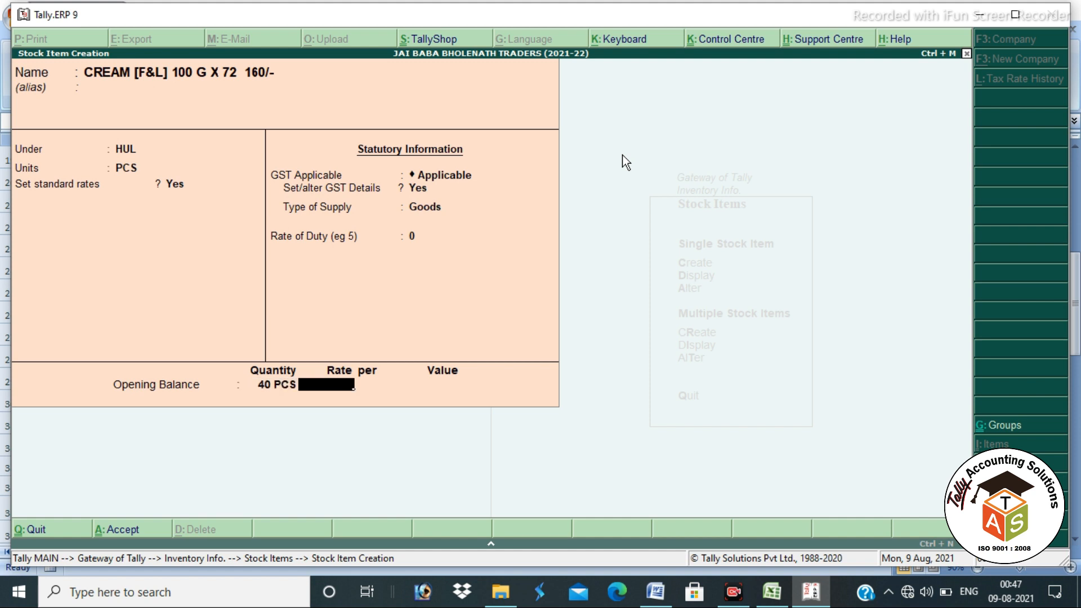
type("130")
key("Return")
key("Return")
key("Return")
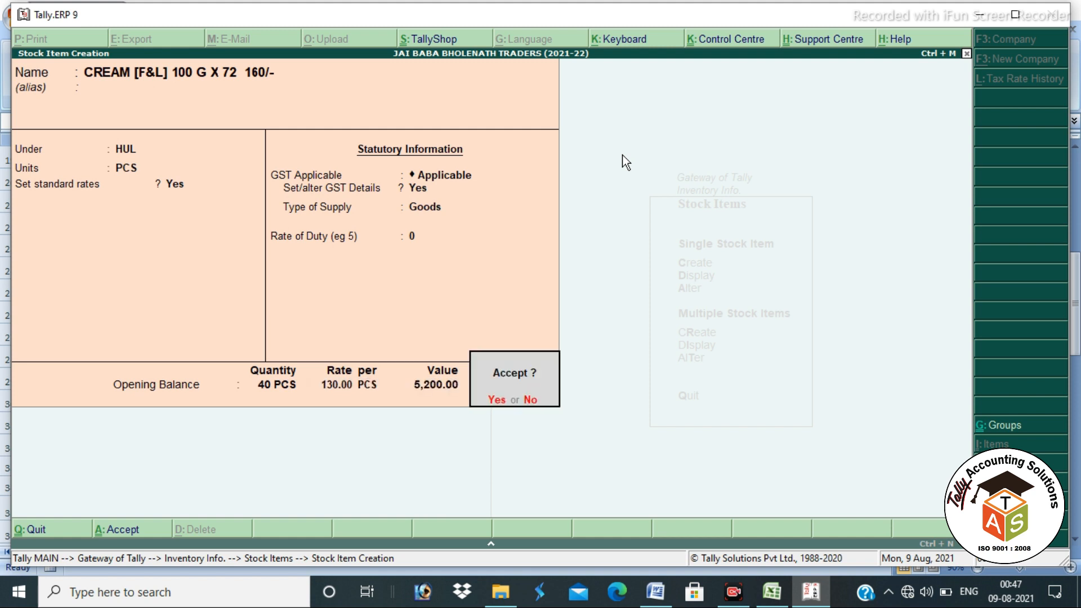
key("n")
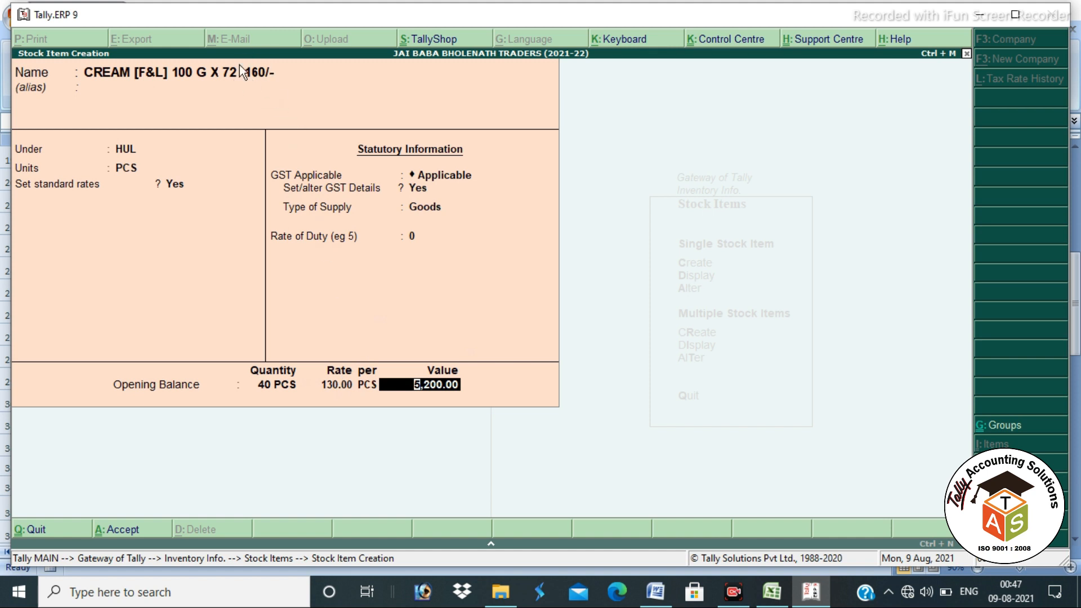
left_click_drag(243, 57, 285, 92)
mouse_move(318, 360)
left_mouse_down()
mouse_move(351, 403)
mouse_move(367, 401)
left_mouse_up()
left_click_drag(253, 344, 305, 404)
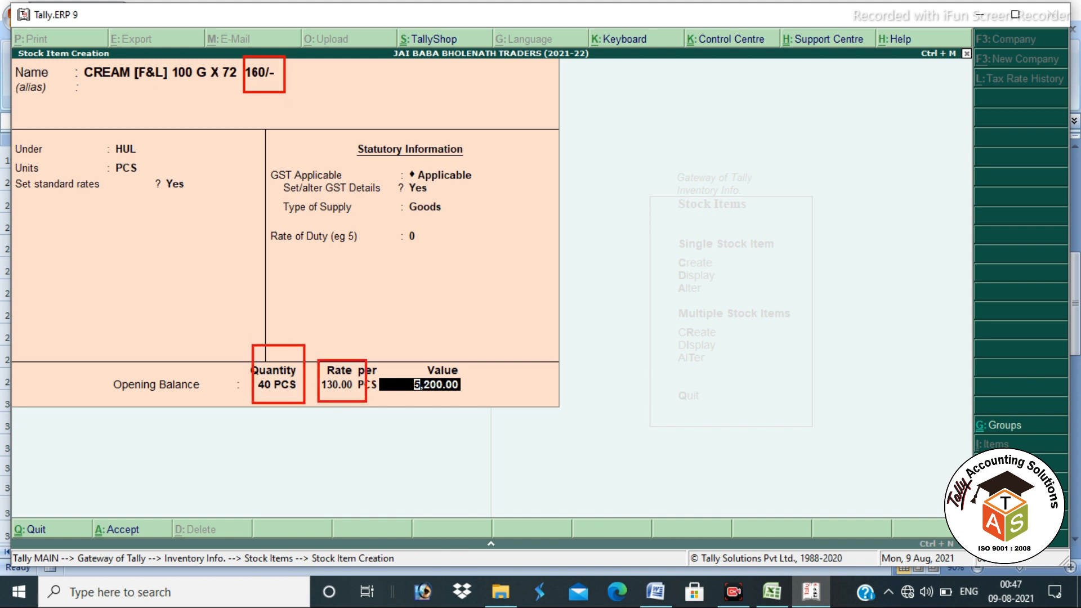
key("Return")
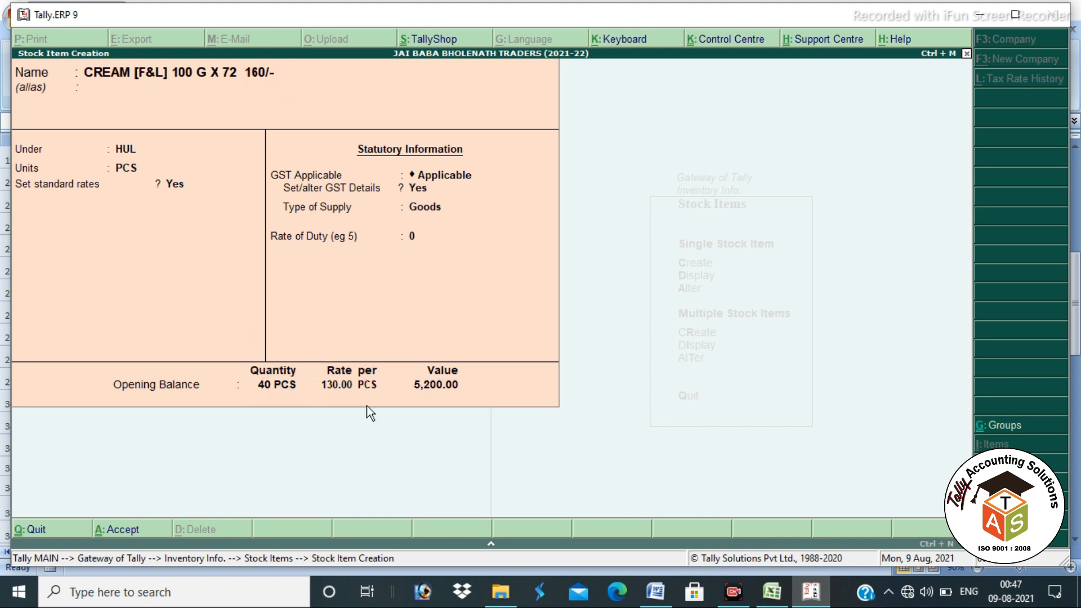
Step: Save CREAM and name the next stock item 'DECOLD TOTAL 500 MG (1X10) 60/-'
key("Return")
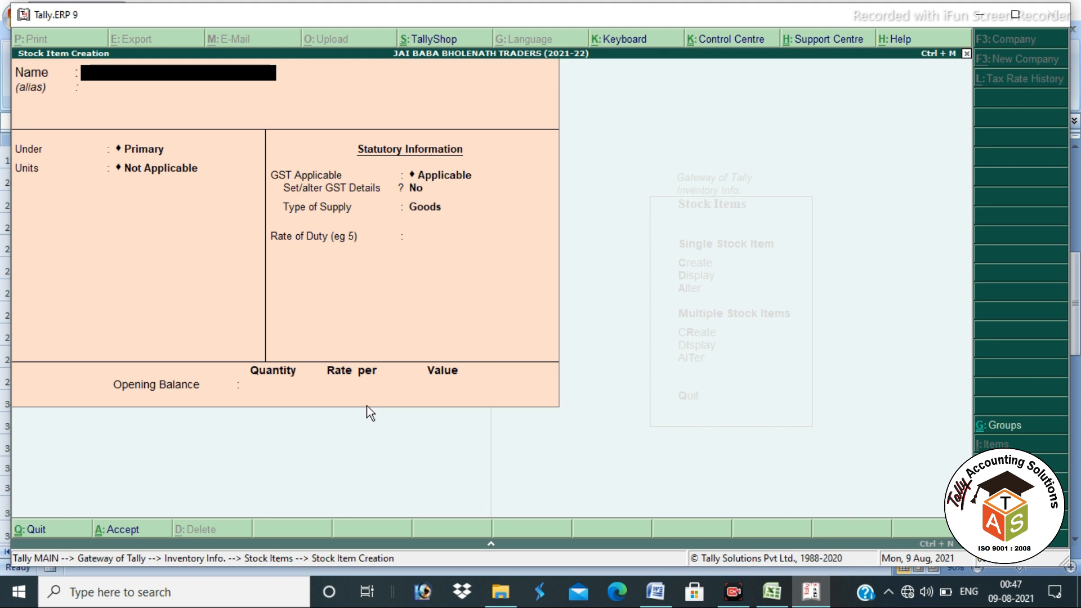
type("DECOLD TOTAL 500 MG")
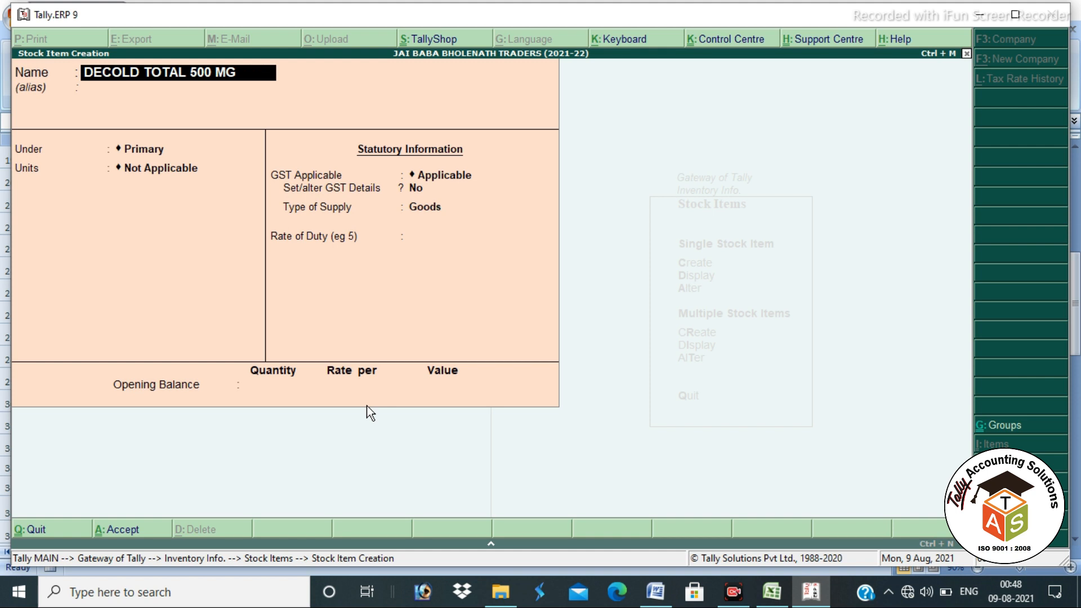
type("()")
type("1")
type("X")
type("10")
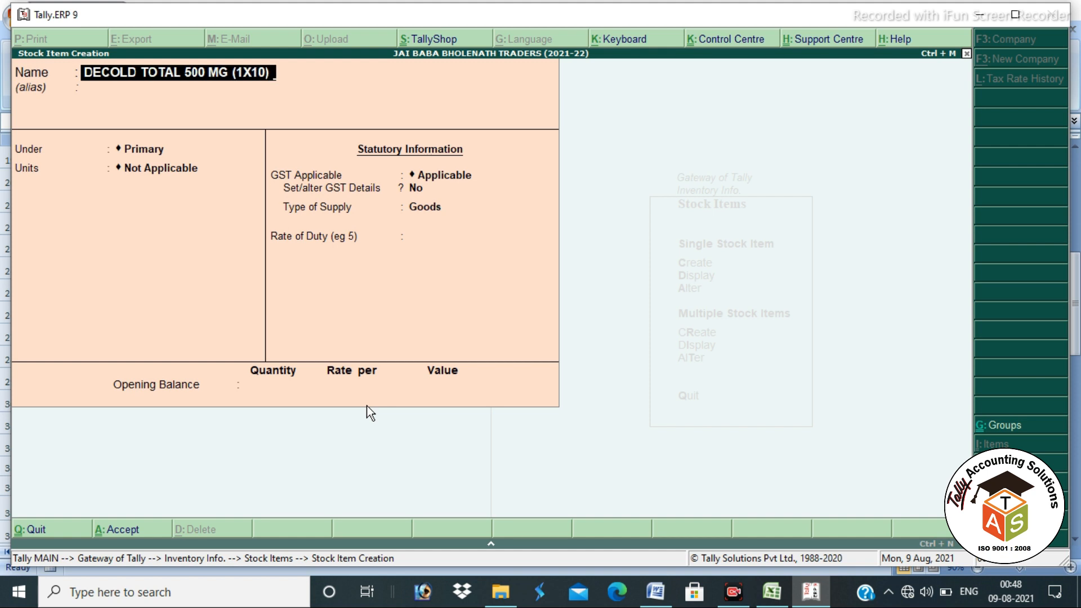
type("60/-")
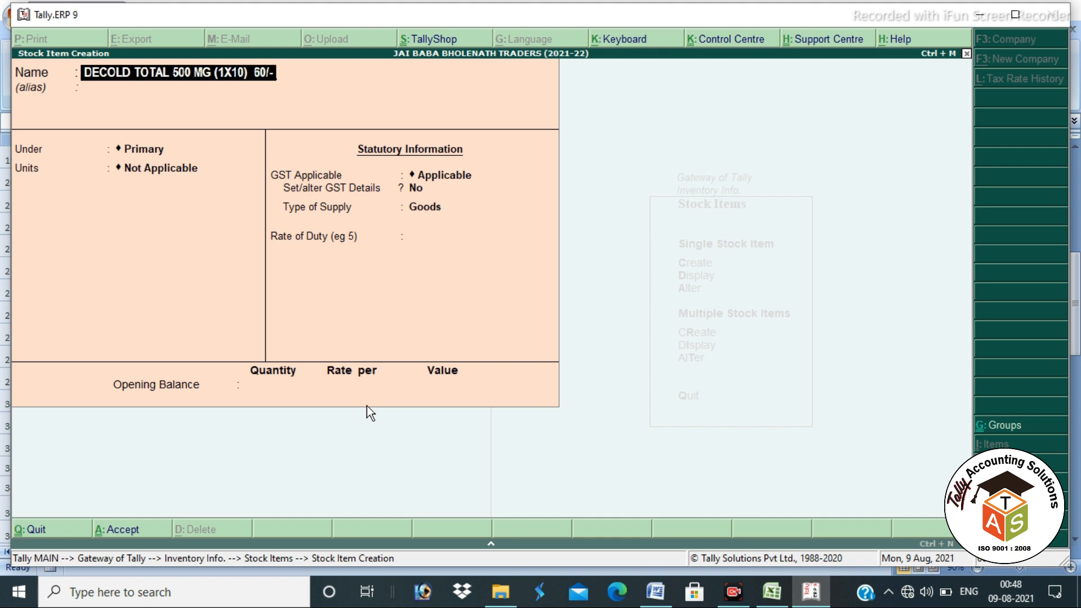
key("Return")
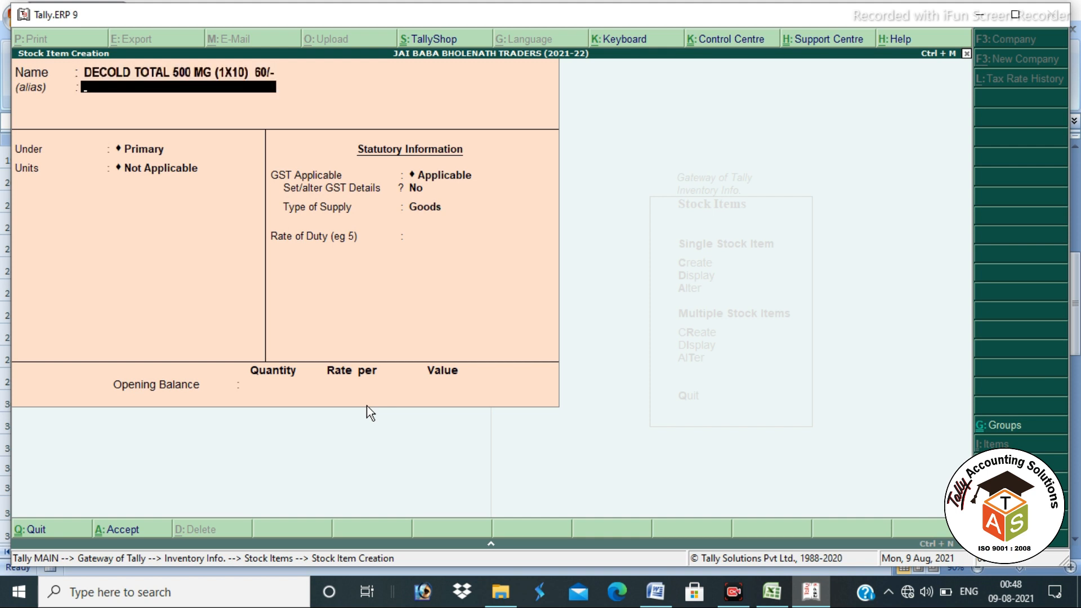
key("Return")
Step: Create stock group CIPLA with item quantities added set to Yes
key("alt+c")
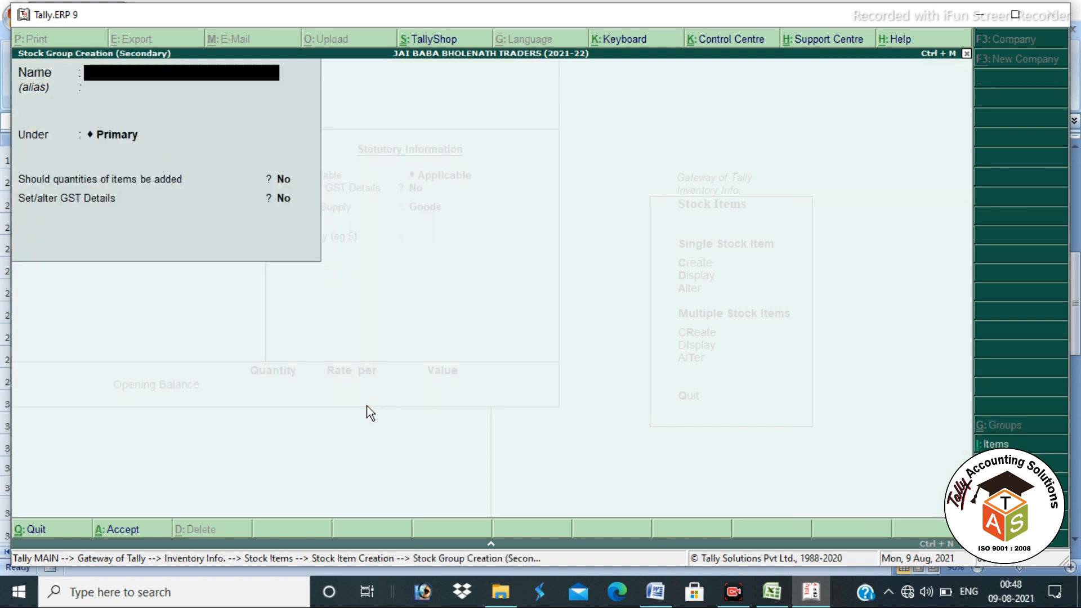
type("CIPLA")
key("Return")
key("Return")
key("Return")
type("y")
key("Return")
key("Return")
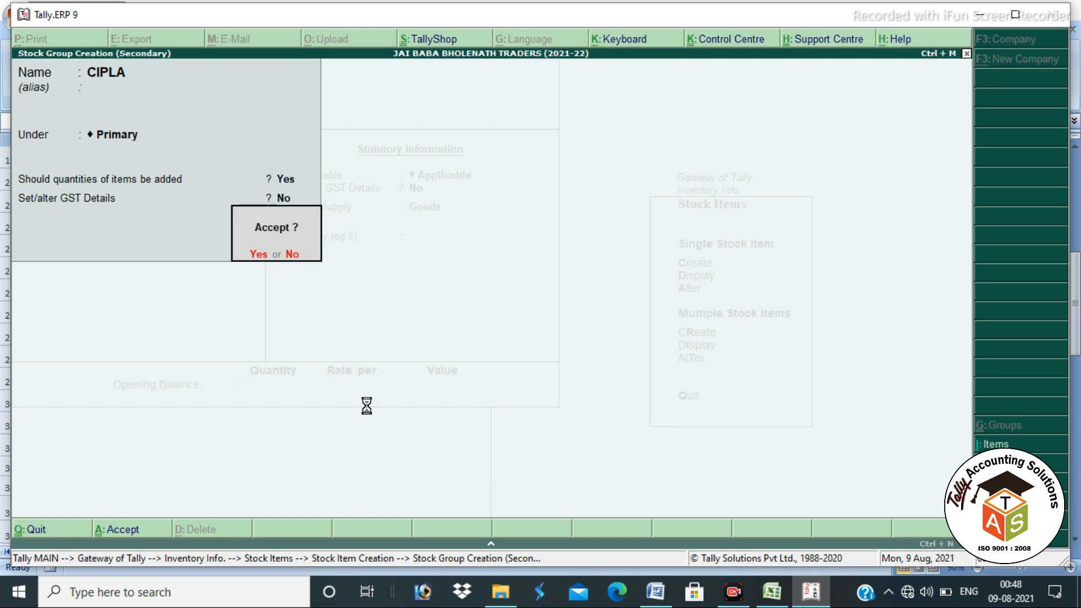
key("Return")
Step: Set the DECOLD item's units to PCS and skip standard rates
key("Down")
key("Down")
key("Up")
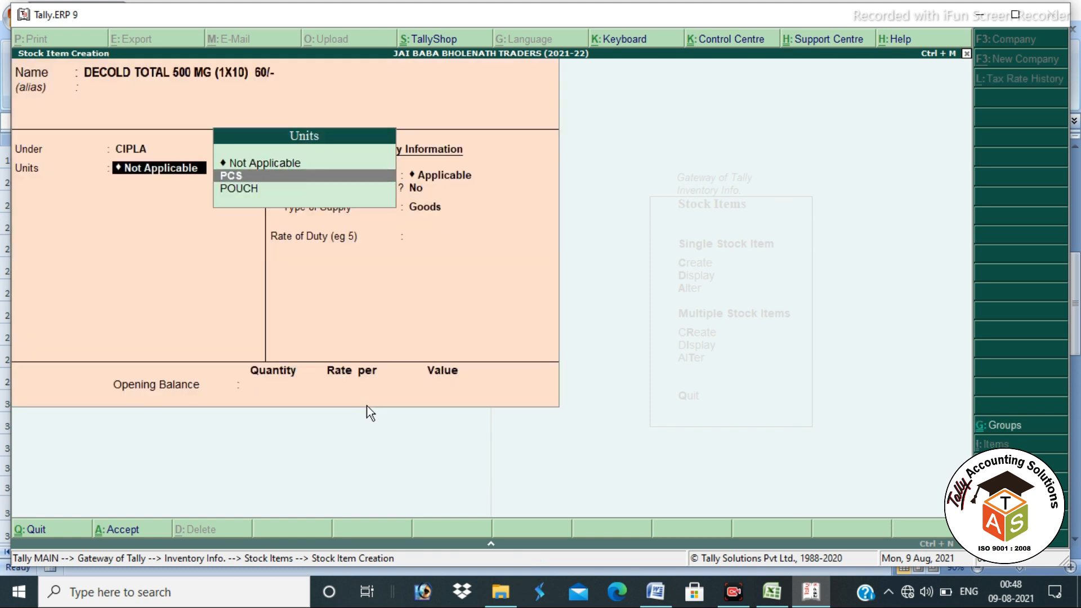
key("Return")
key("BackSpace")
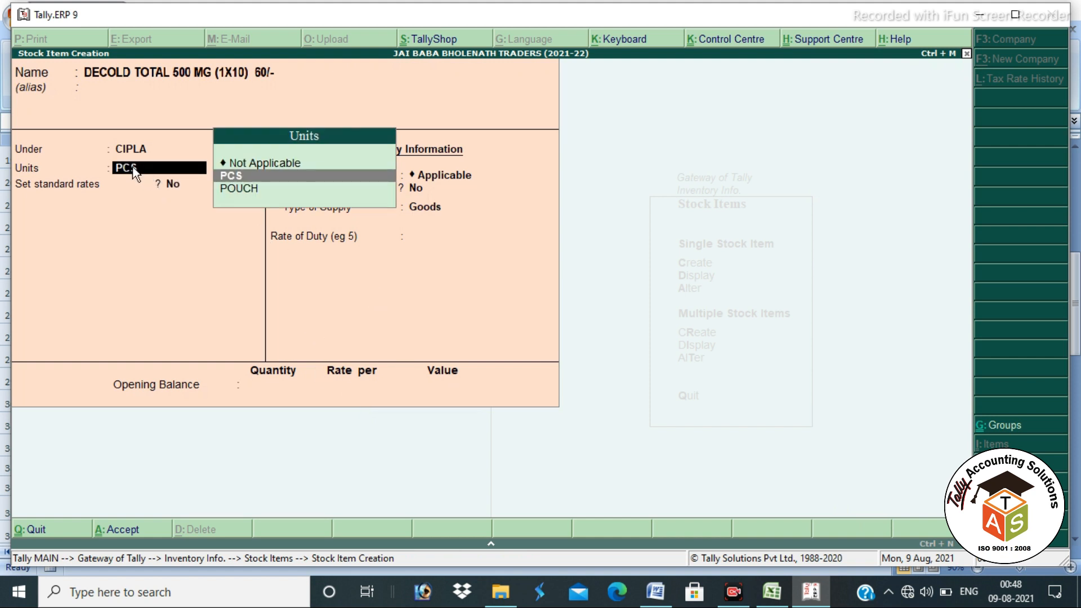
key("Return")
key("Return")
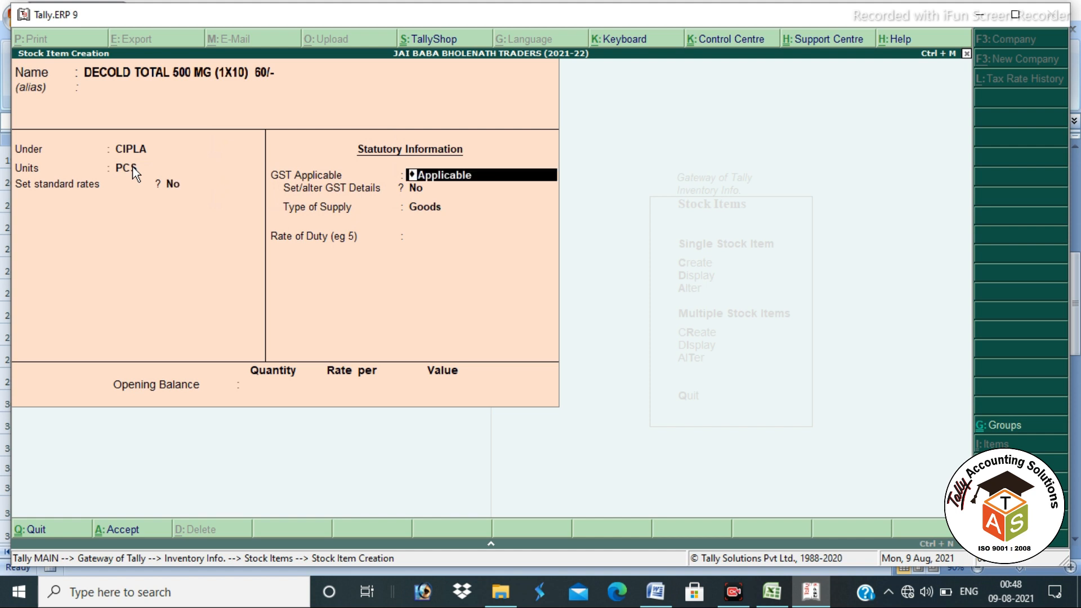
key("Return")
Step: Turn on GST details and enter HSN 1542, Taxable on value, 12% integrated tax
key("y")
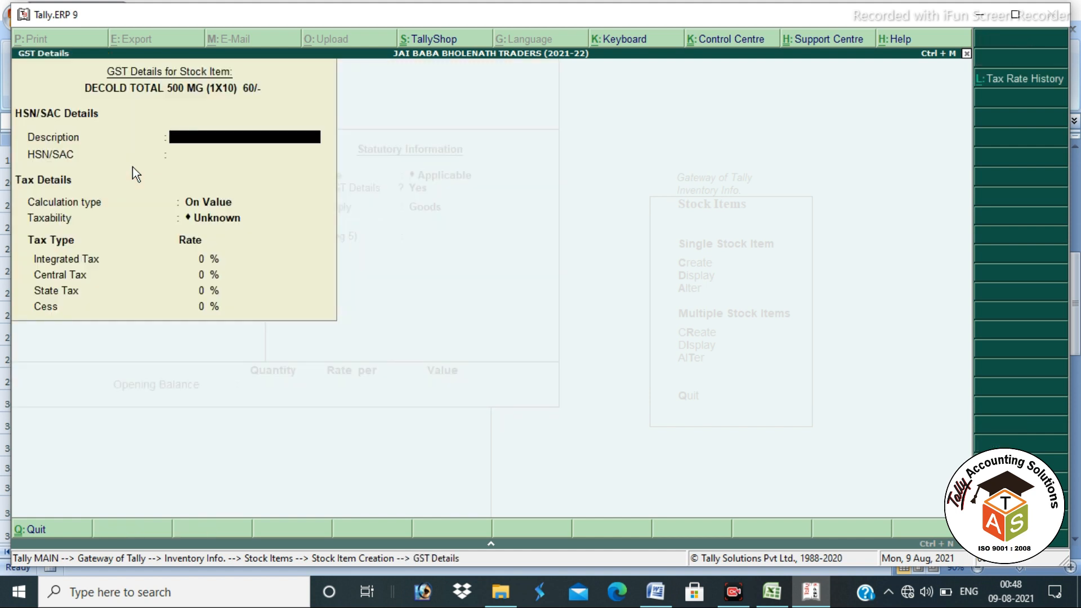
key("Return")
type("154")
key("Return")
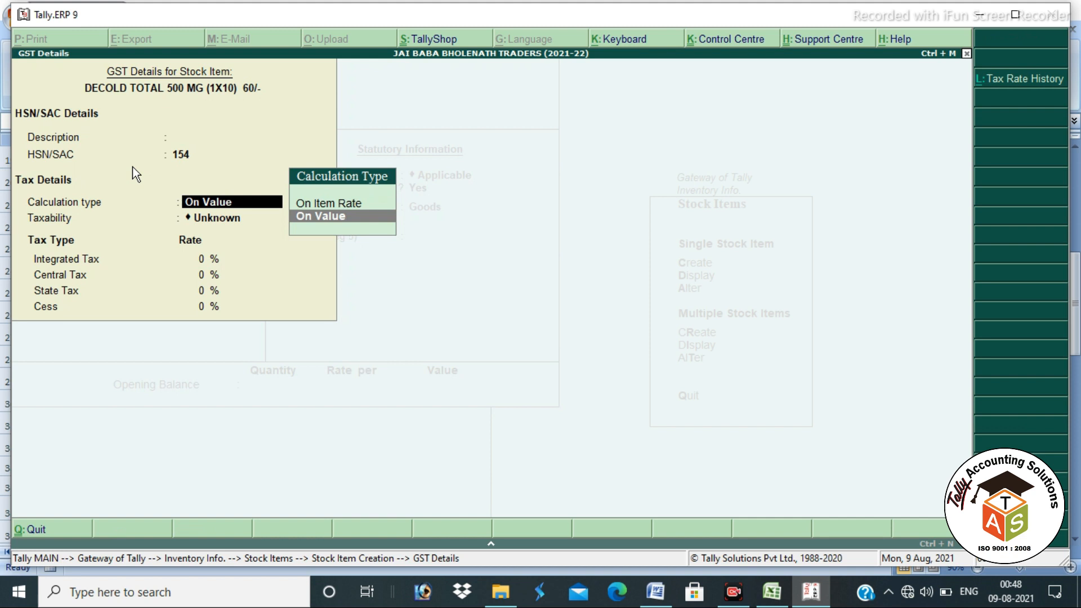
key("BackSpace")
type("2")
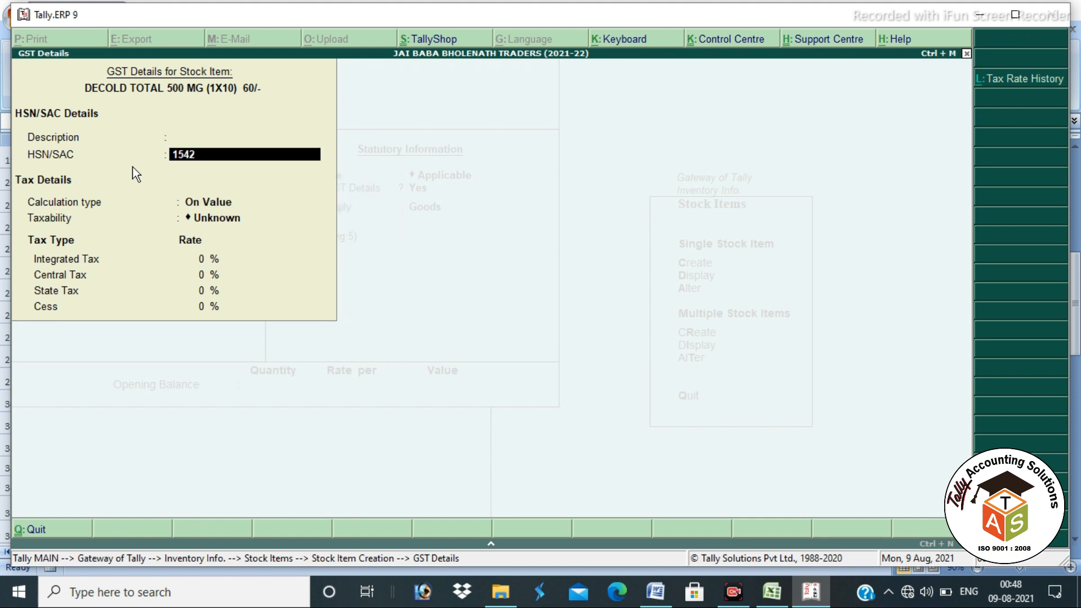
key("Return")
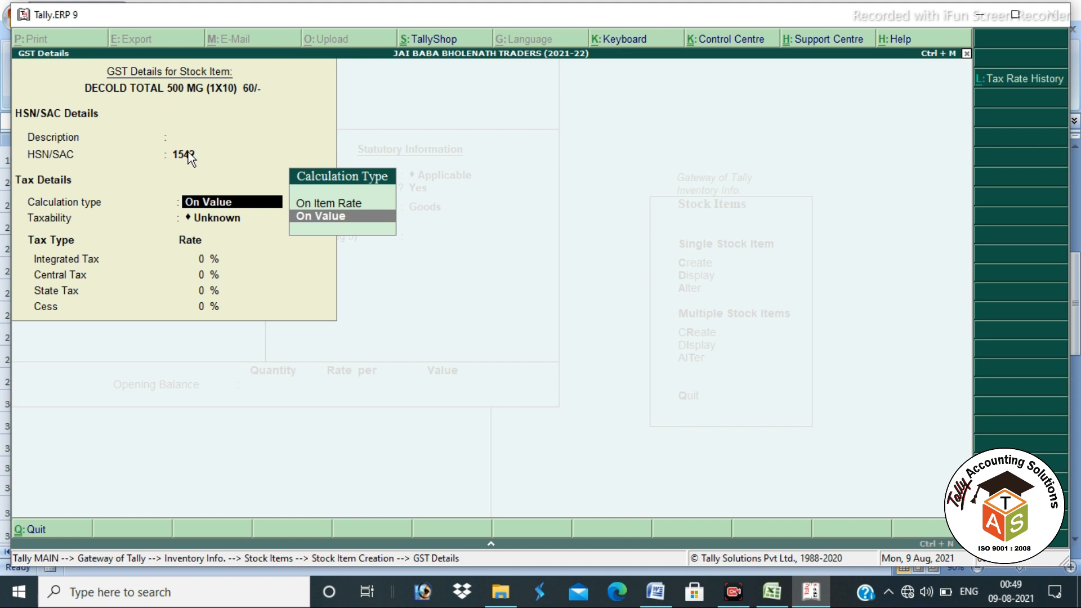
key("Return")
key("Down")
key("Down")
key("Down")
key("Return")
type("12")
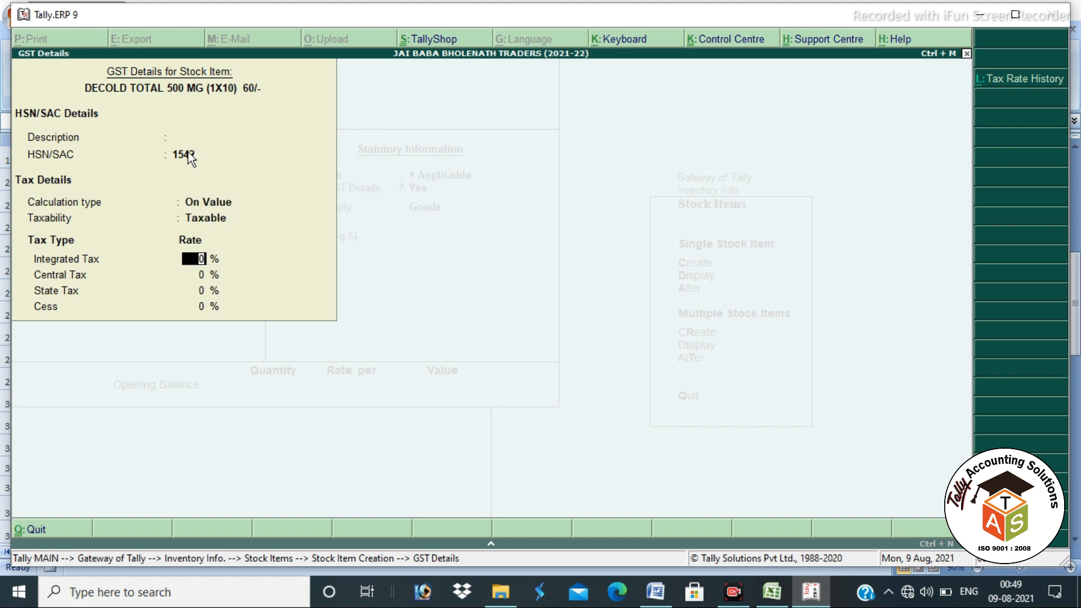
key("Return")
key("Return")
key("Return")
key("Return")
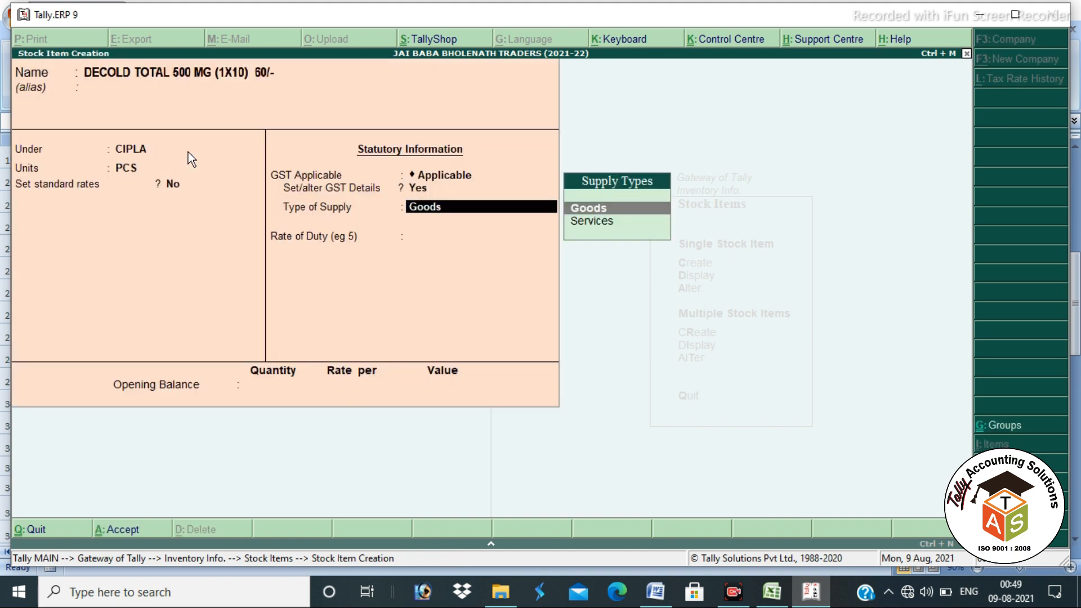
Step: Keep Goods as the supply type, save DECOLD, and quit stock item creation
key("Return")
key("Return")
key("Return")
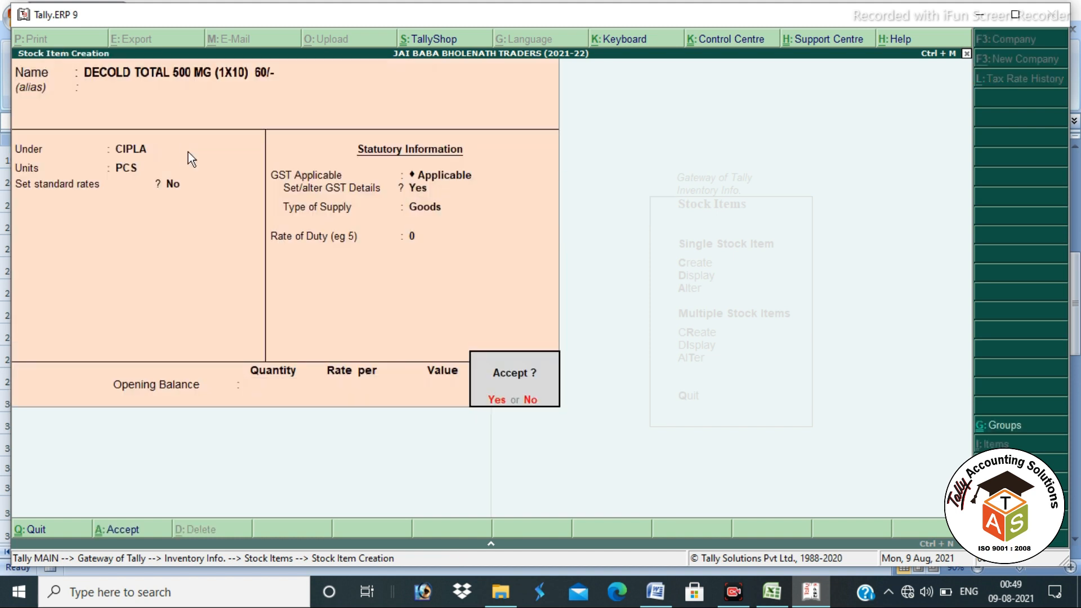
key("Return")
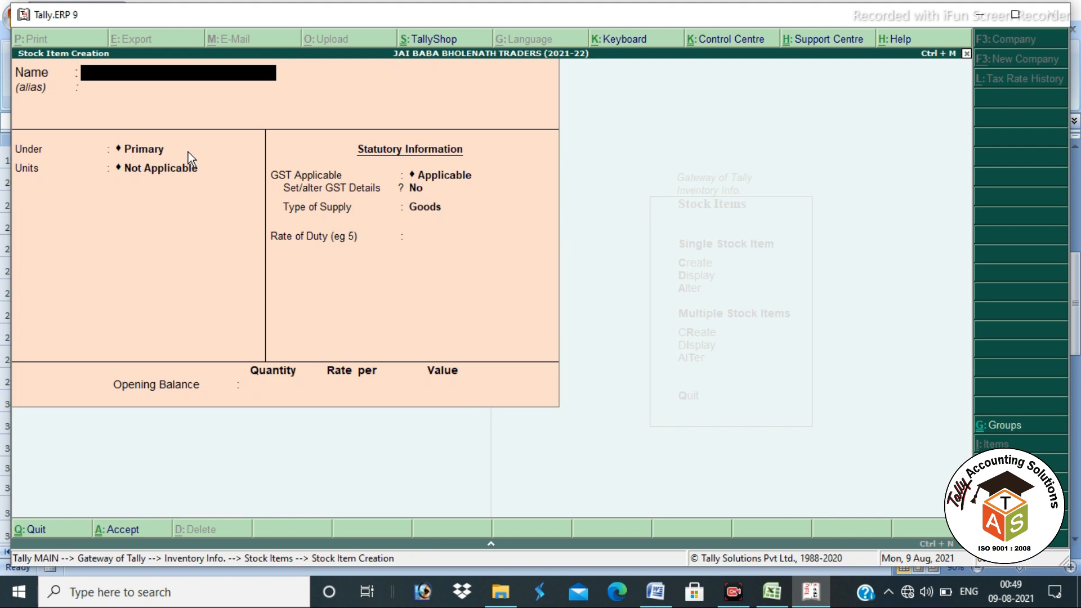
key("Escape")
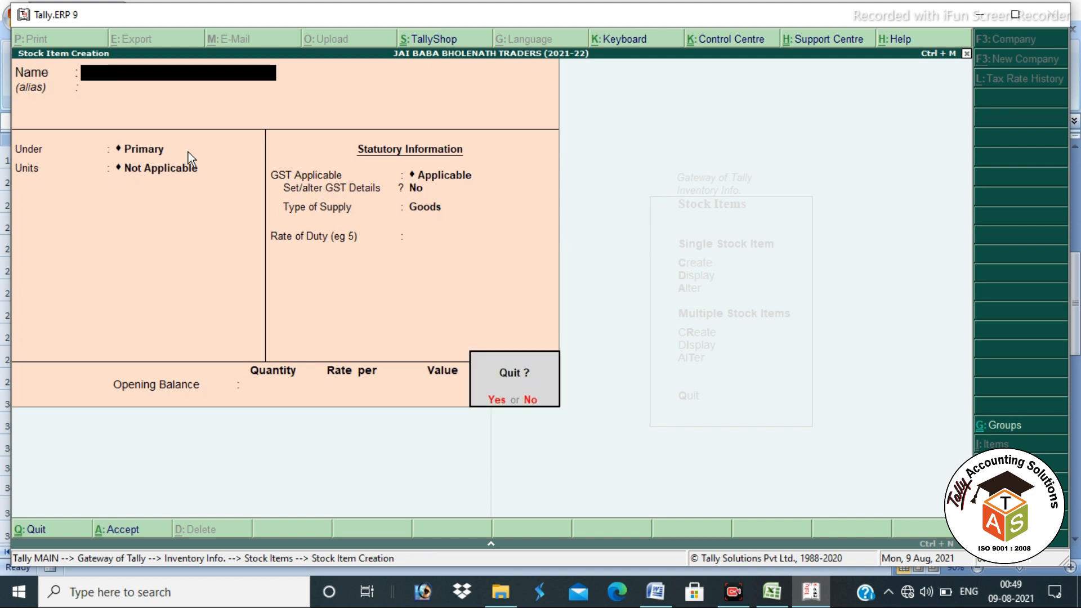
key("Return")
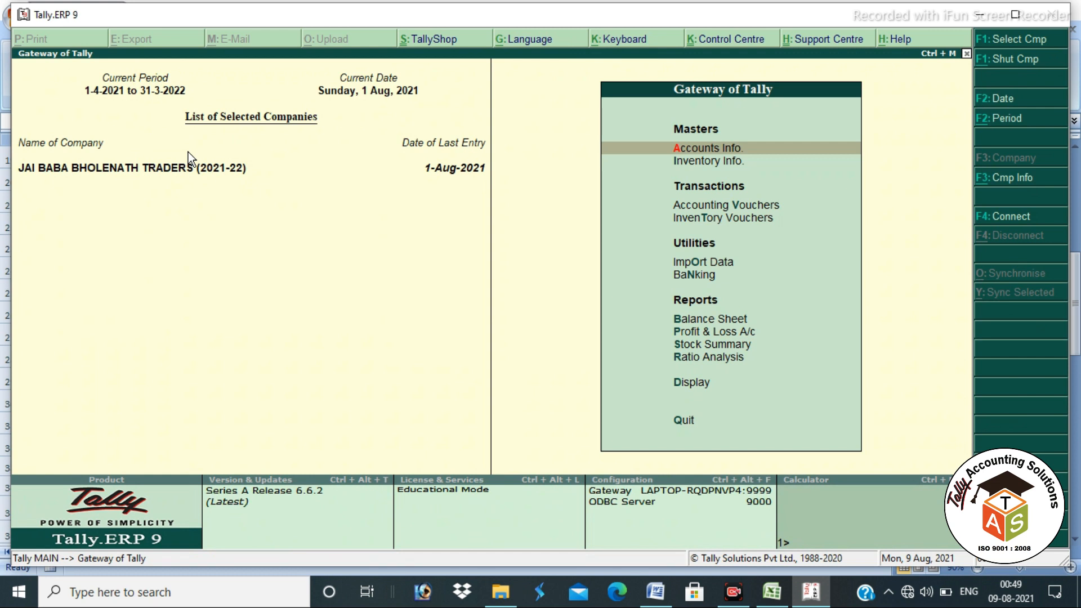